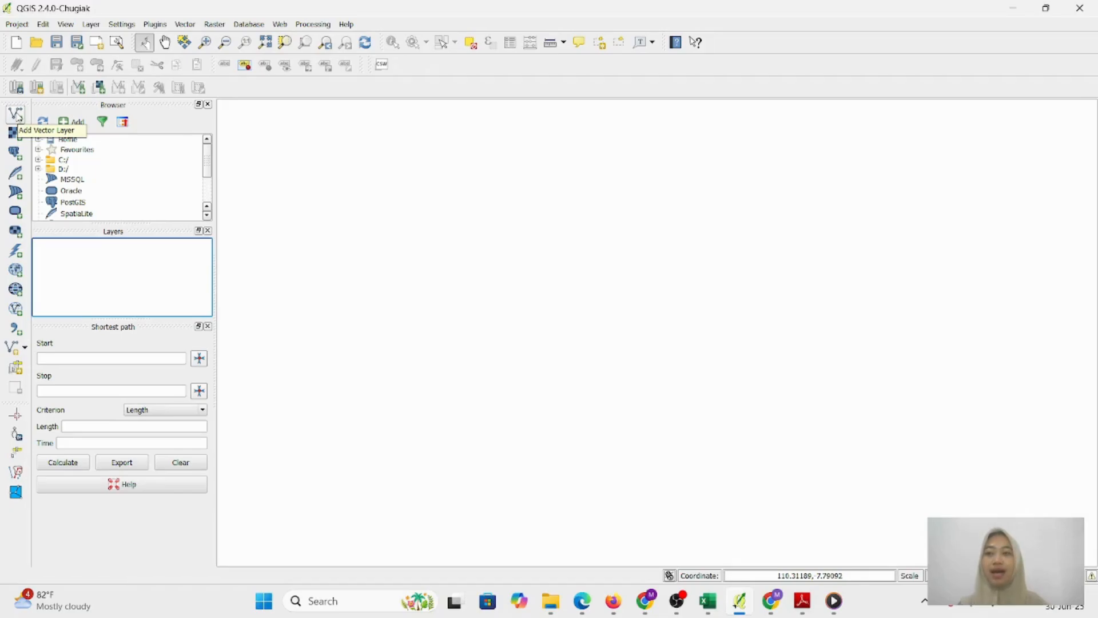
left_click(16, 113)
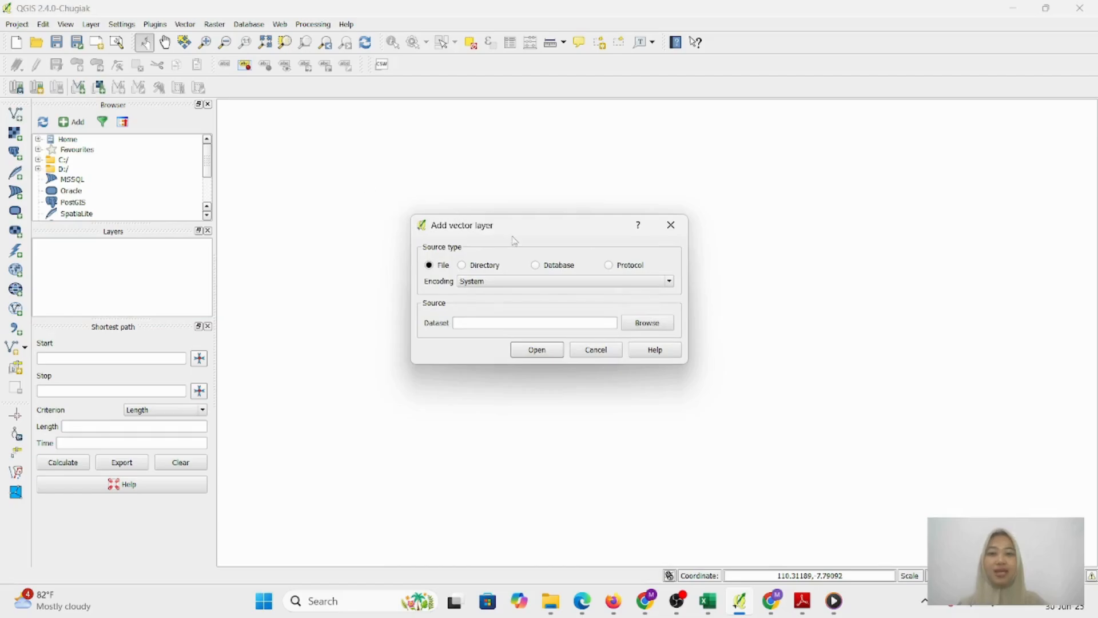
left_click(665, 330)
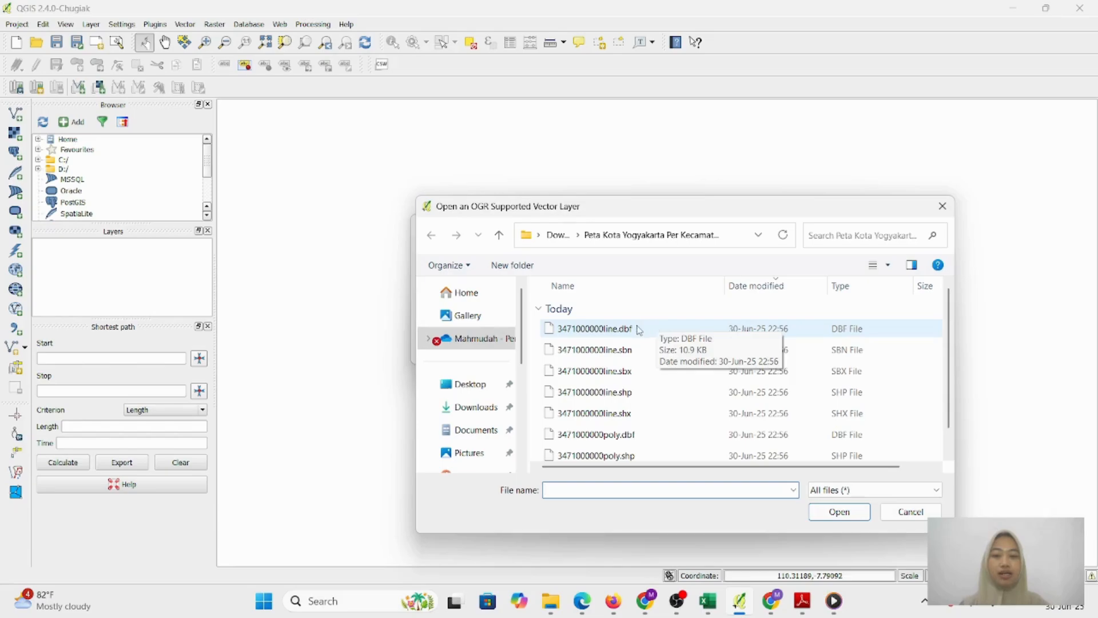
left_click(474, 410)
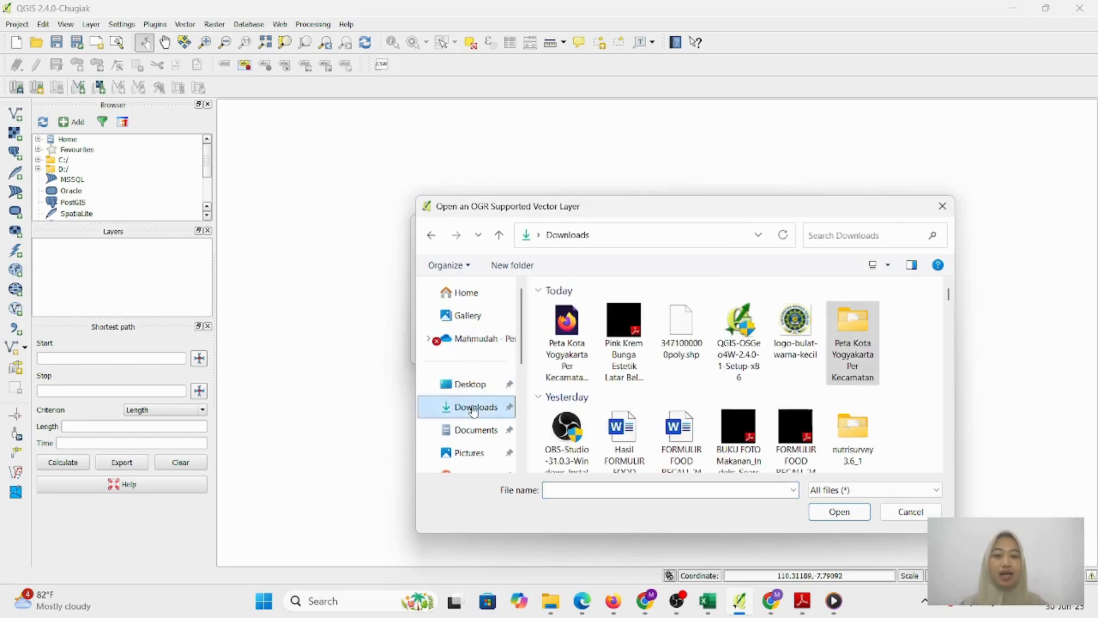
left_click(864, 355)
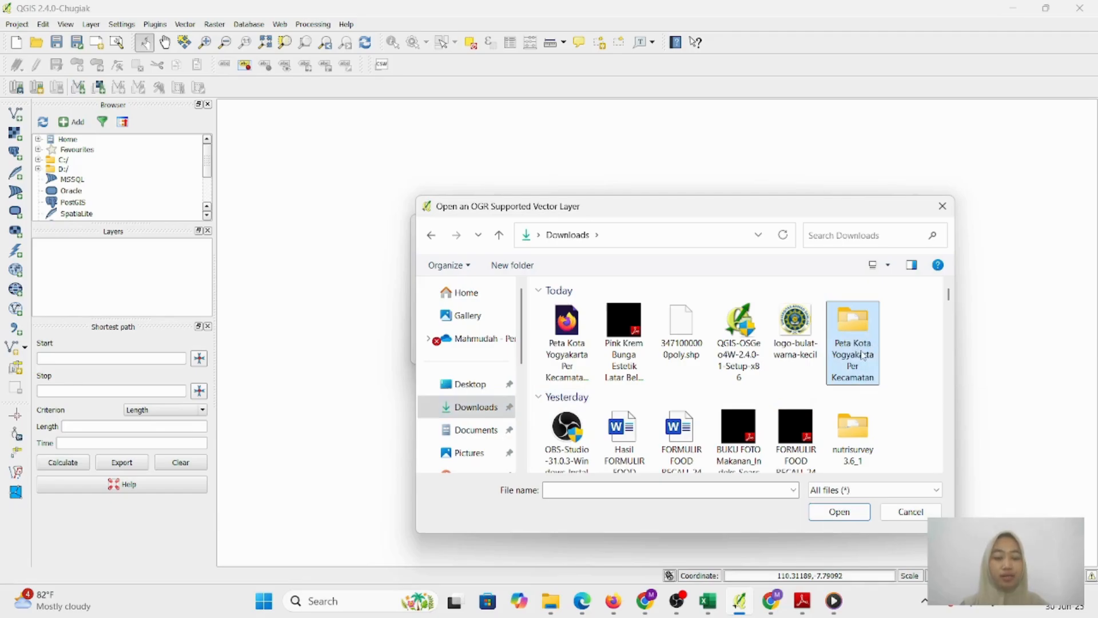
double_click(865, 352)
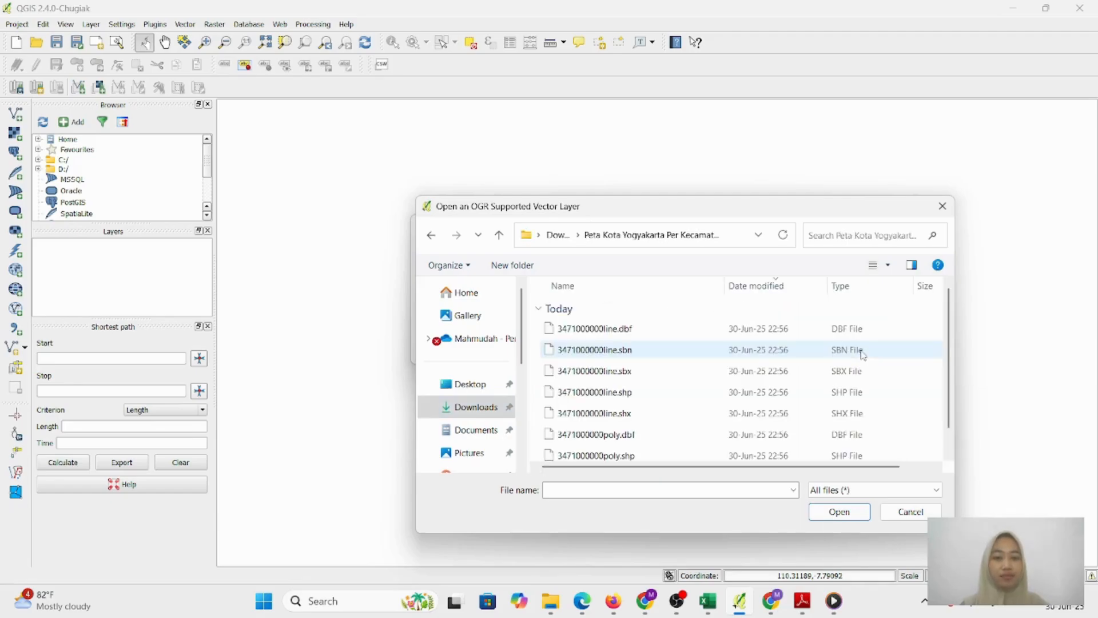
left_click(861, 286)
left_click(907, 288)
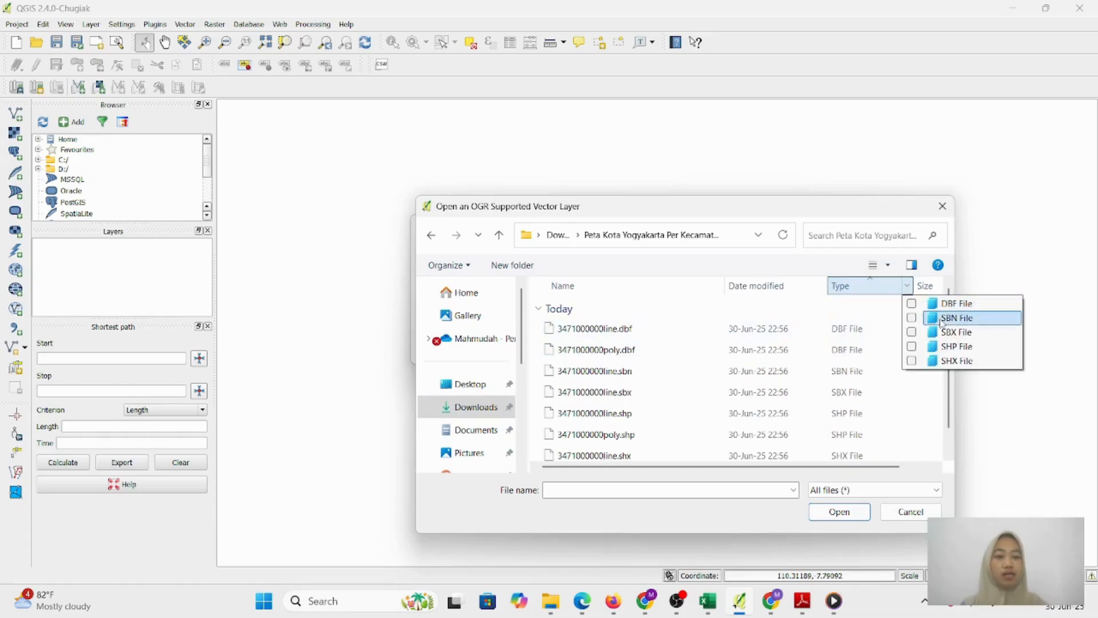
left_click(936, 350)
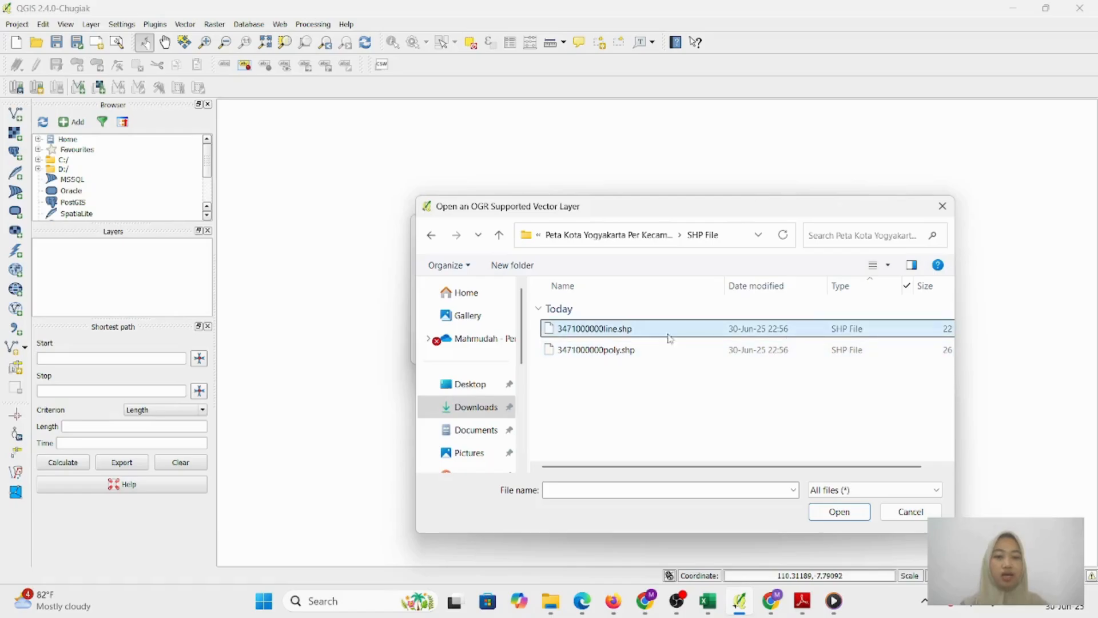
left_click(597, 351)
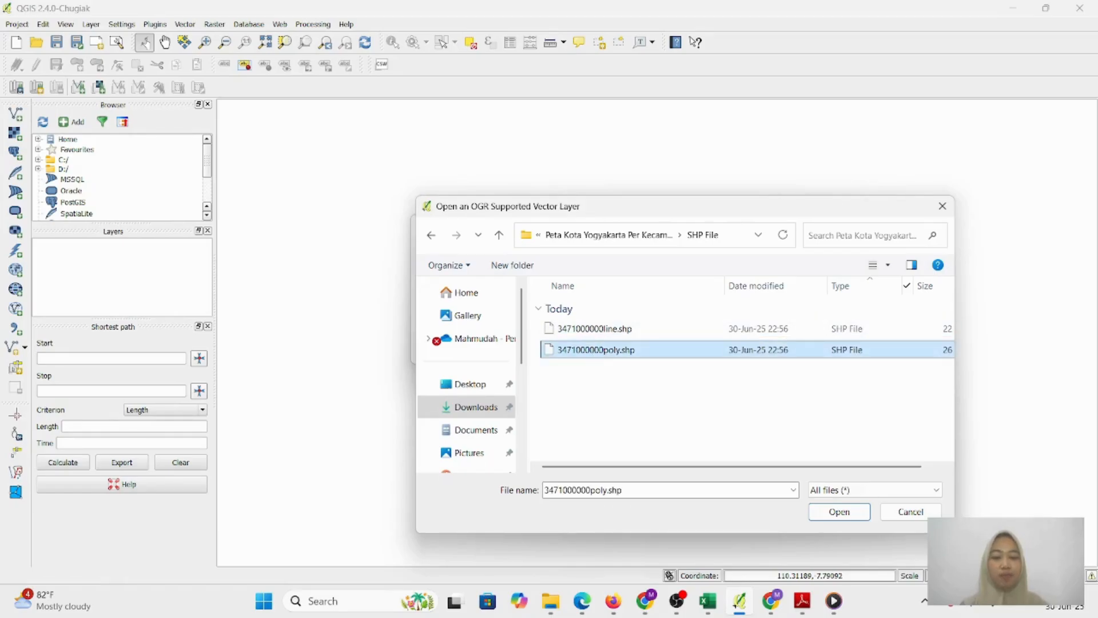
left_click(839, 512)
Assign WGS 84 as the layer's coordinate reference system and load it
left_click(529, 350)
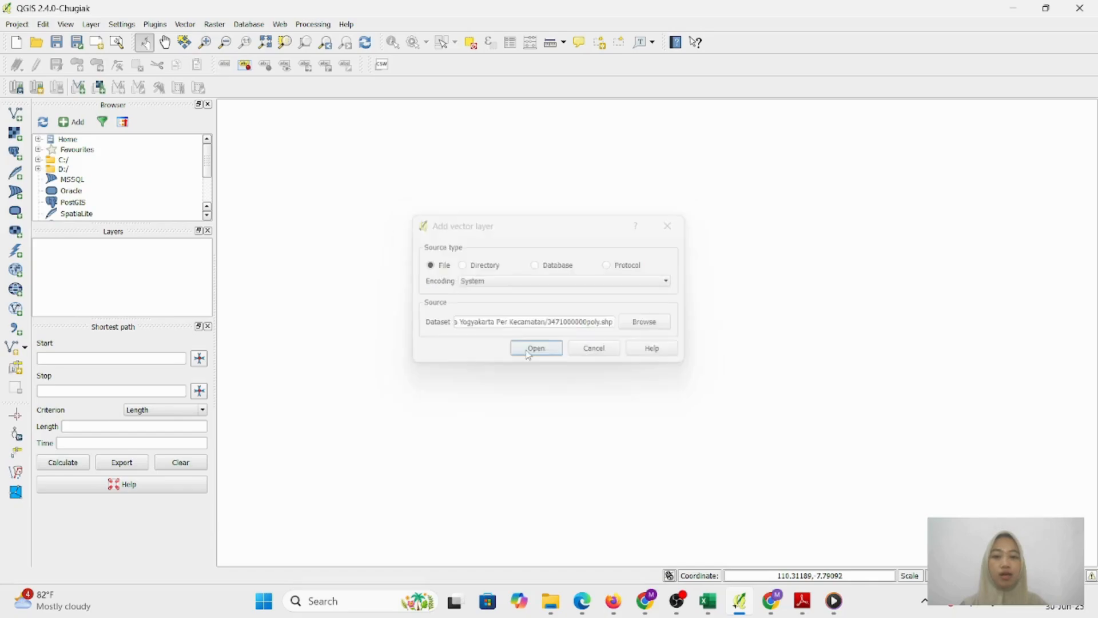
left_click(525, 354)
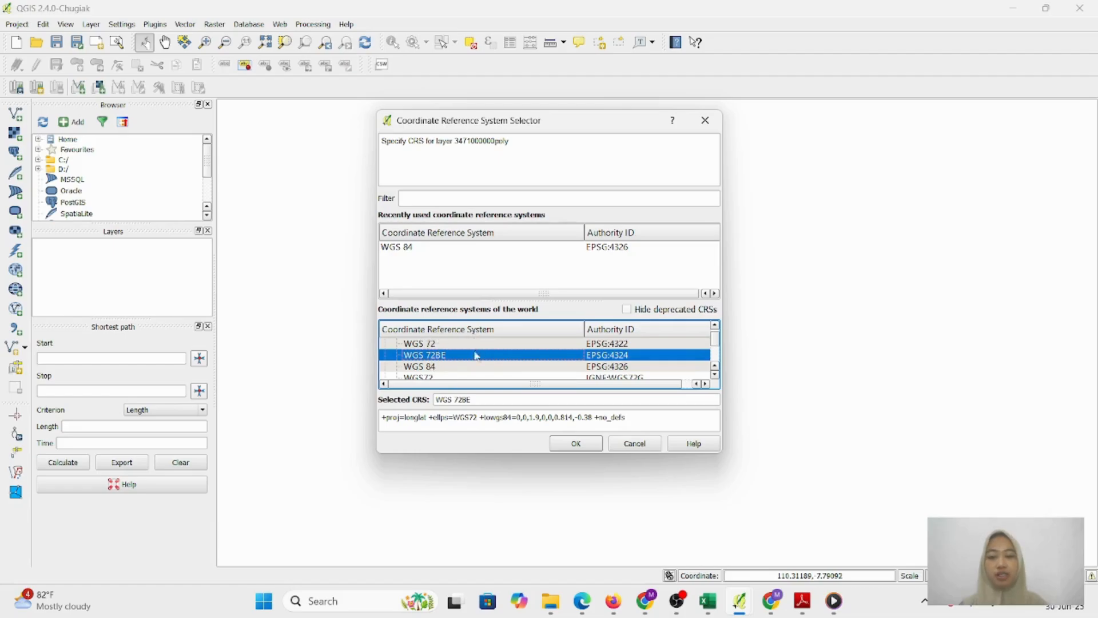
left_click(446, 368)
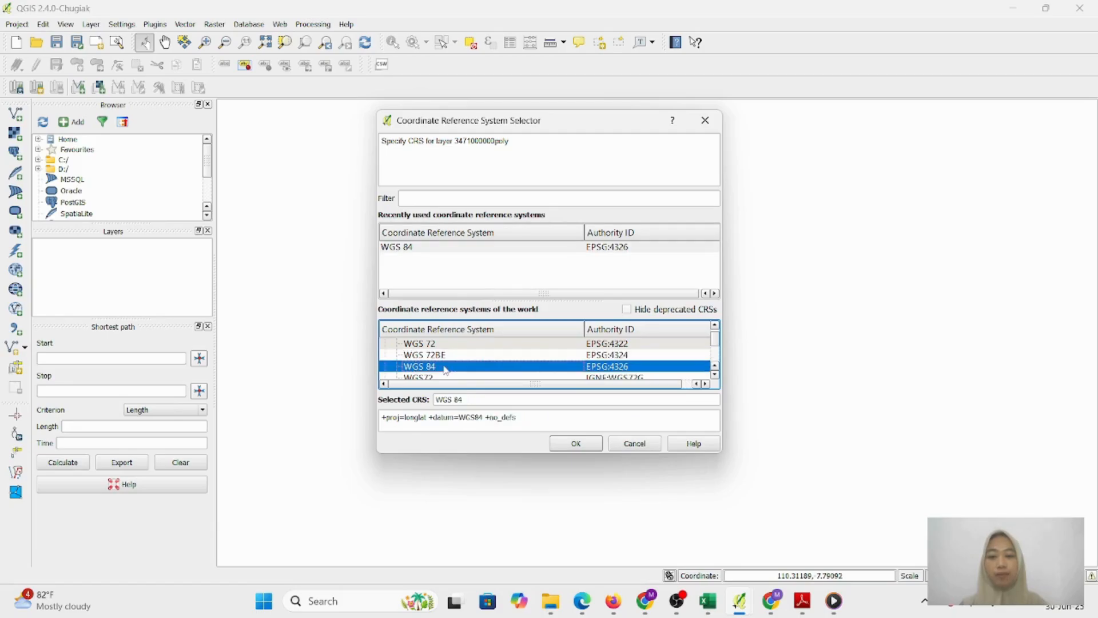
left_click(576, 443)
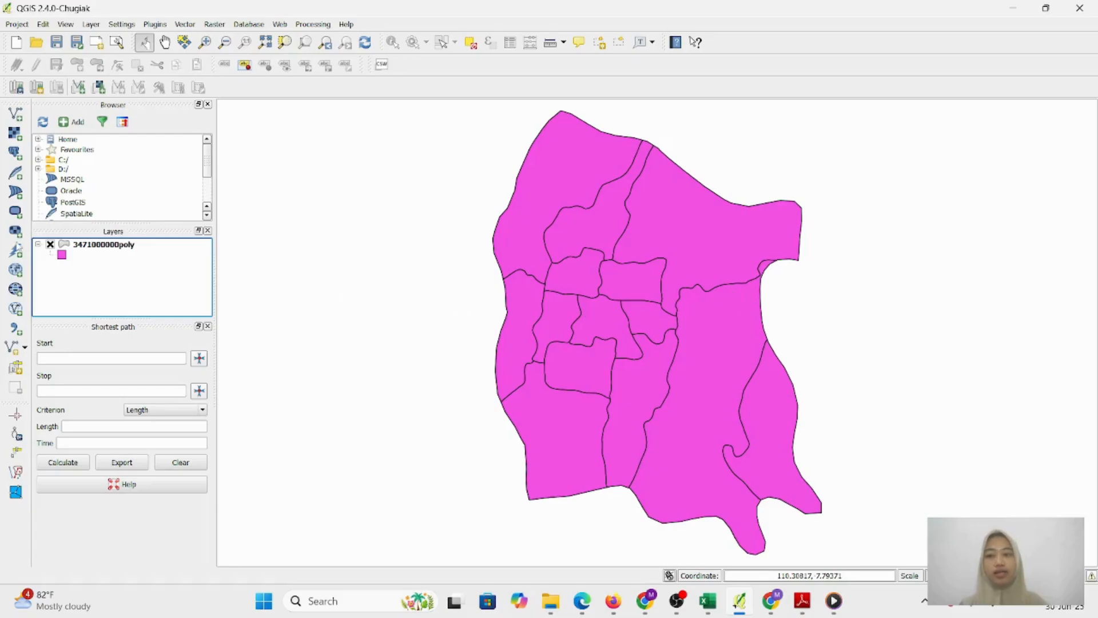
left_click(127, 247)
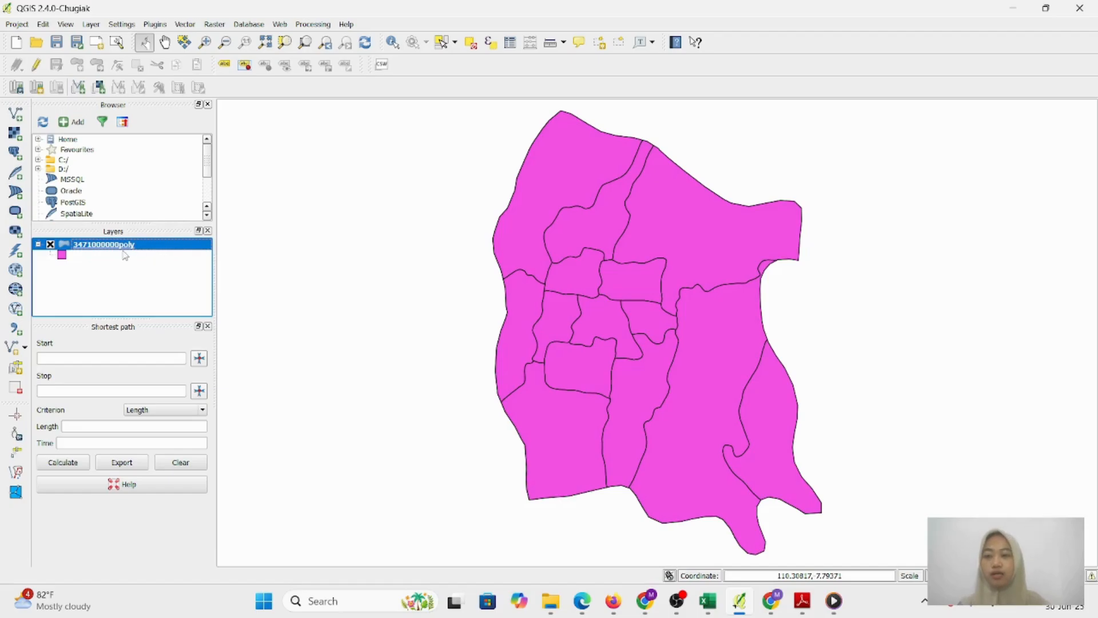
right_click(123, 250)
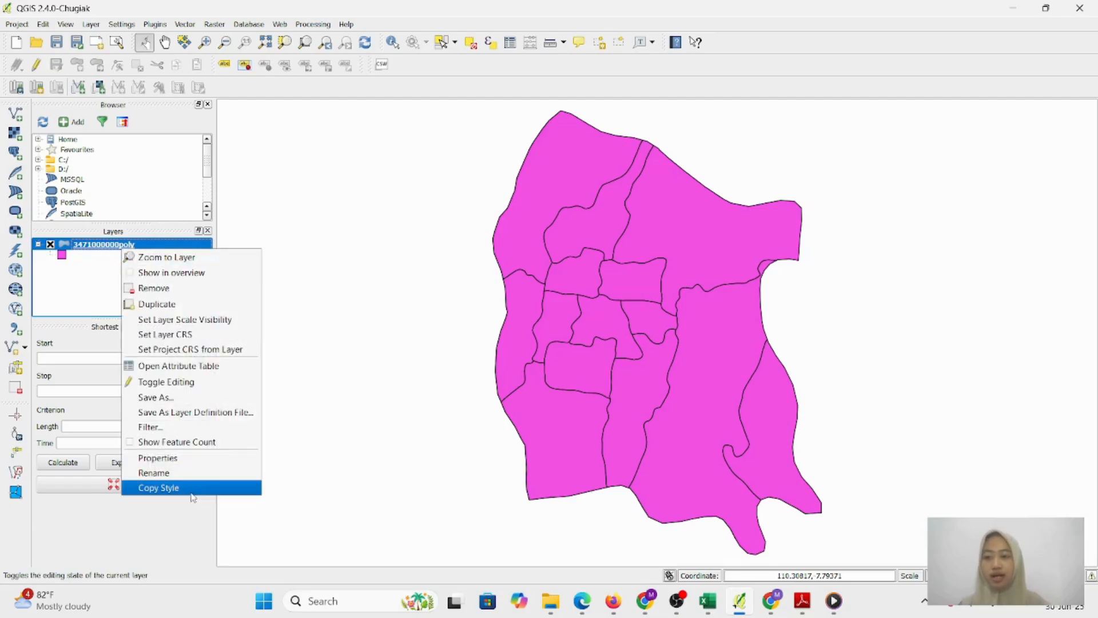
left_click(186, 477)
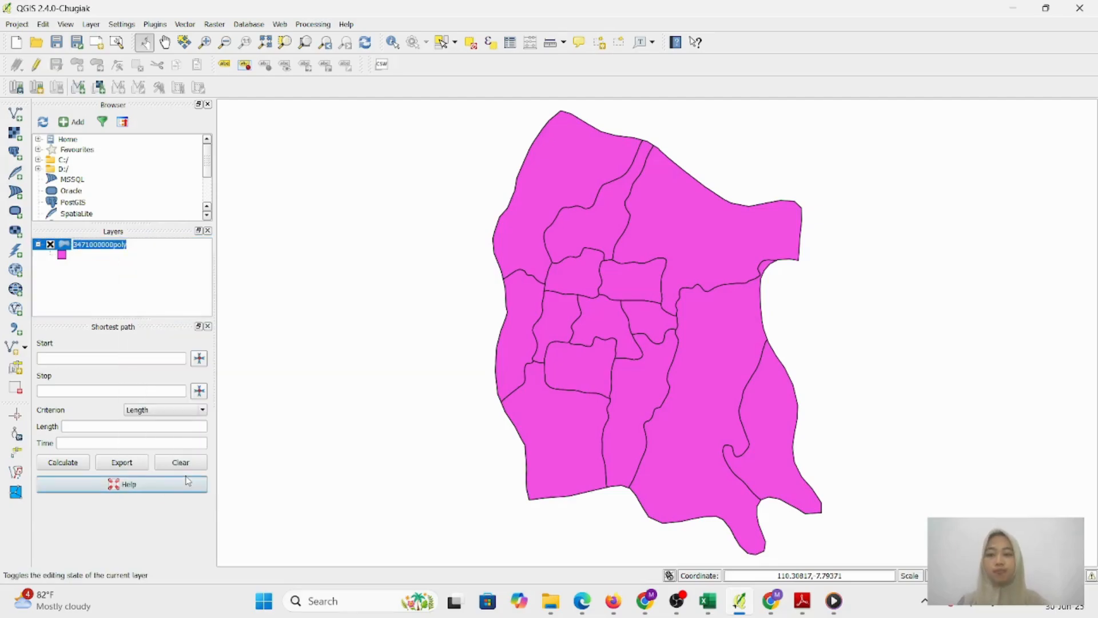
type("karta")
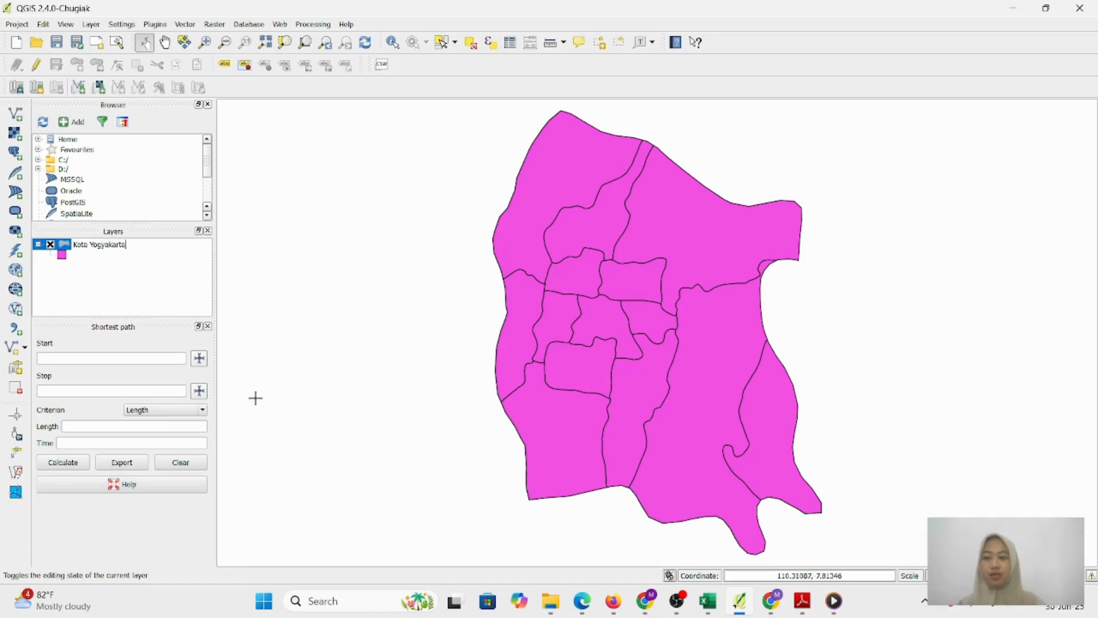
left_click_drag(309, 288, 363, 301)
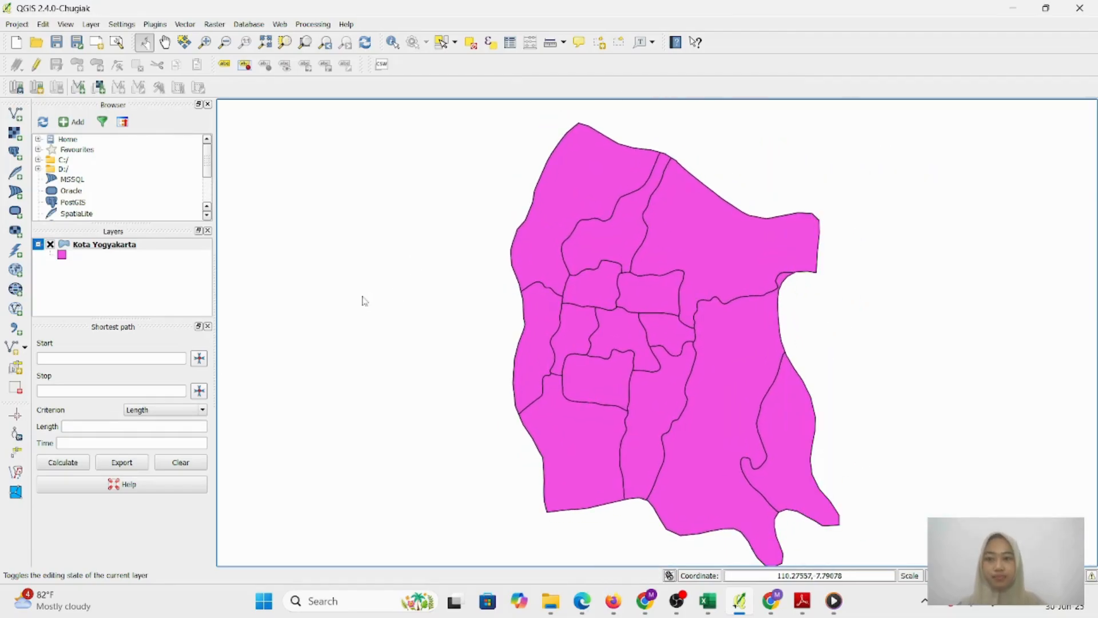
right_click(122, 247)
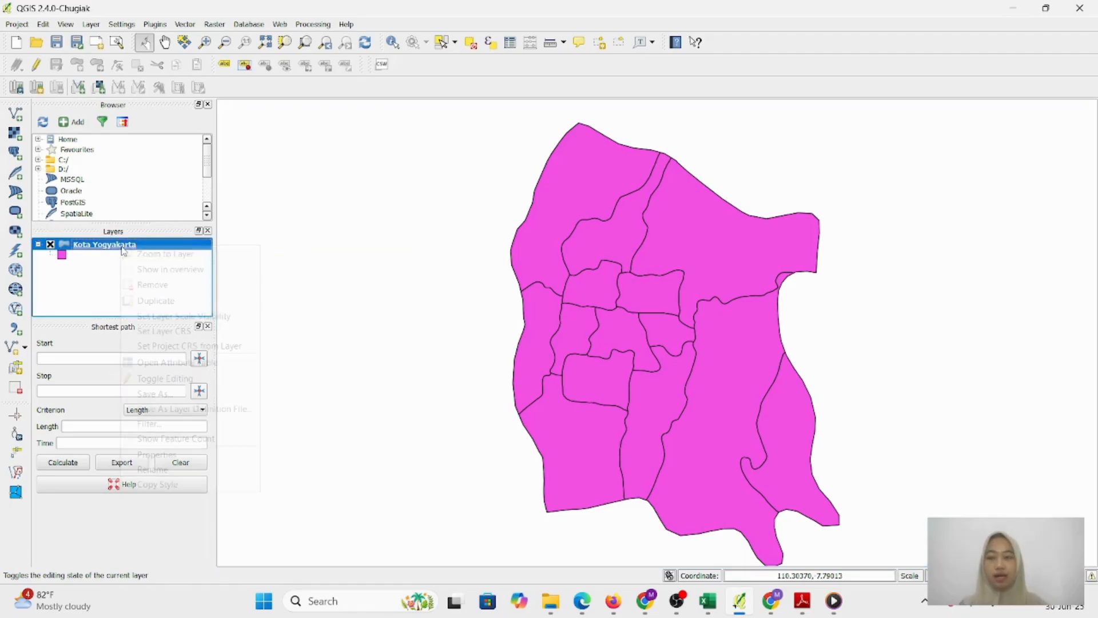
Turn on labels from the KECAMATAN field with Draw text buffer enabled, and apply
left_click(190, 460)
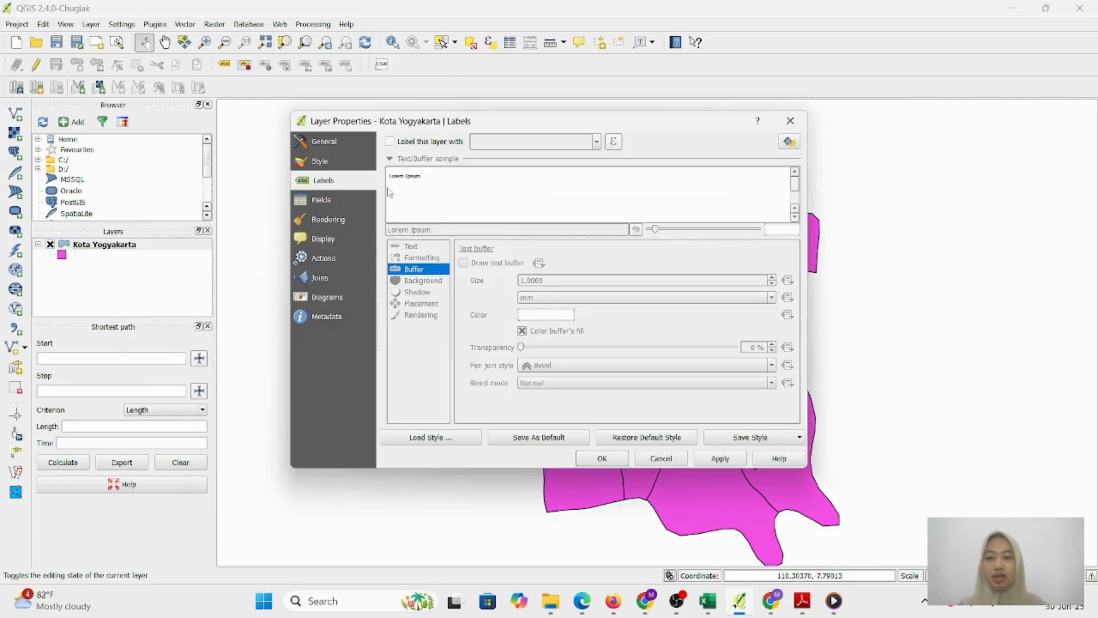
left_click(390, 141)
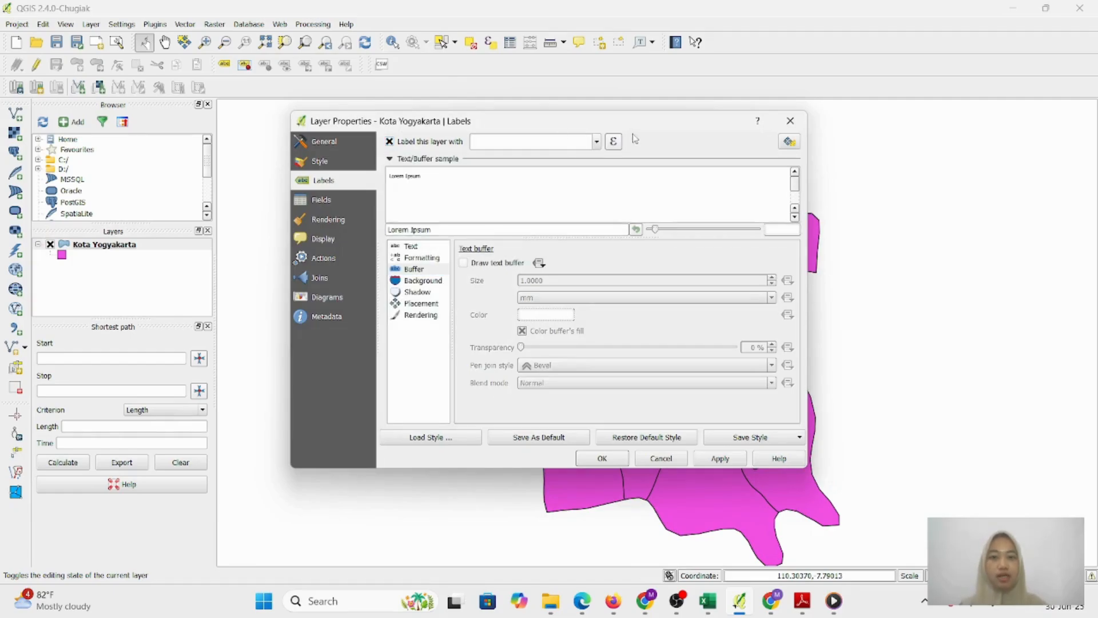
left_click(596, 142)
scroll(572, 217, "down", 2)
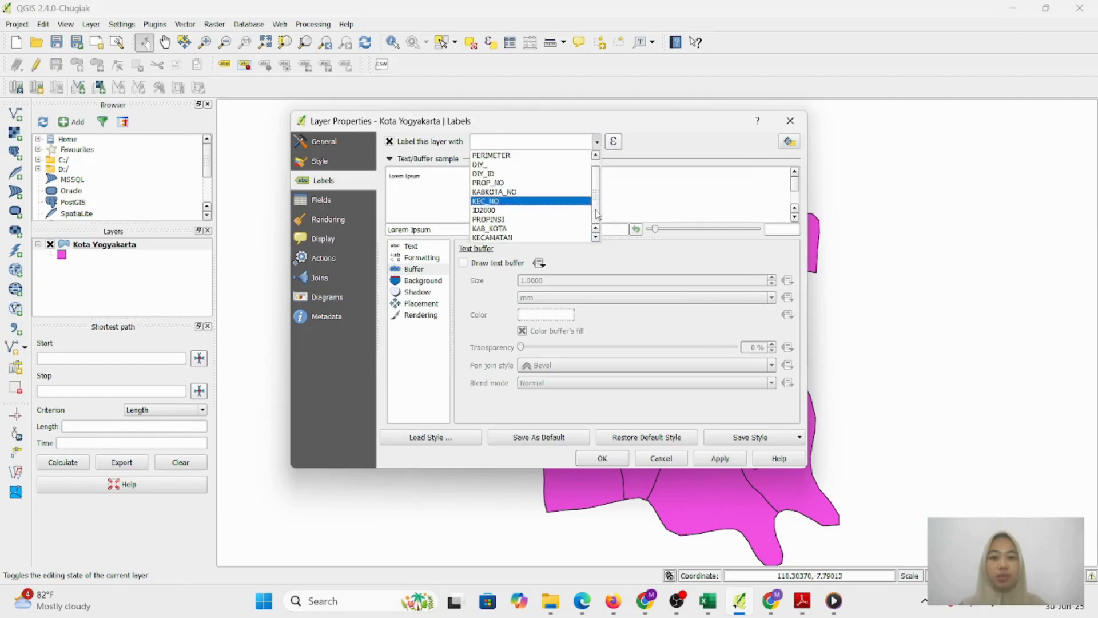
left_click(549, 236)
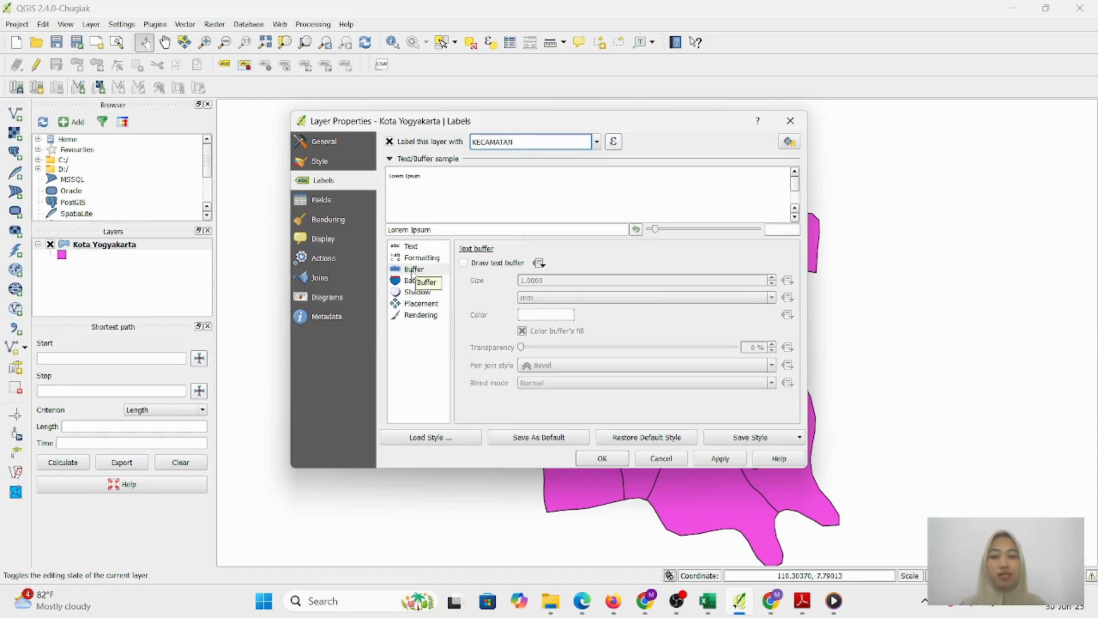
left_click(411, 270)
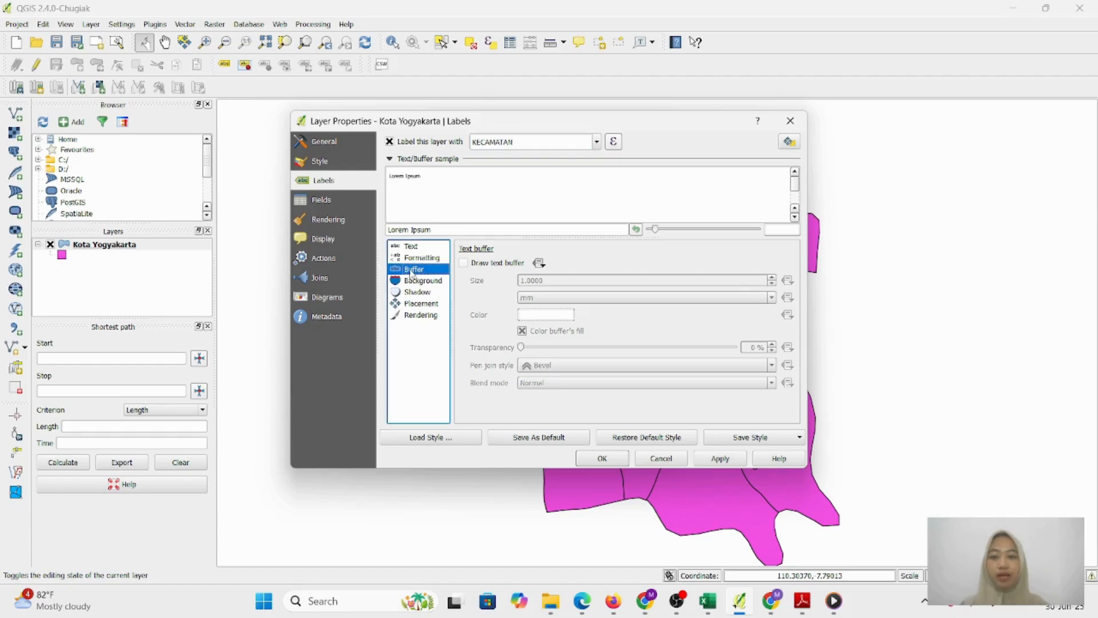
left_click(463, 263)
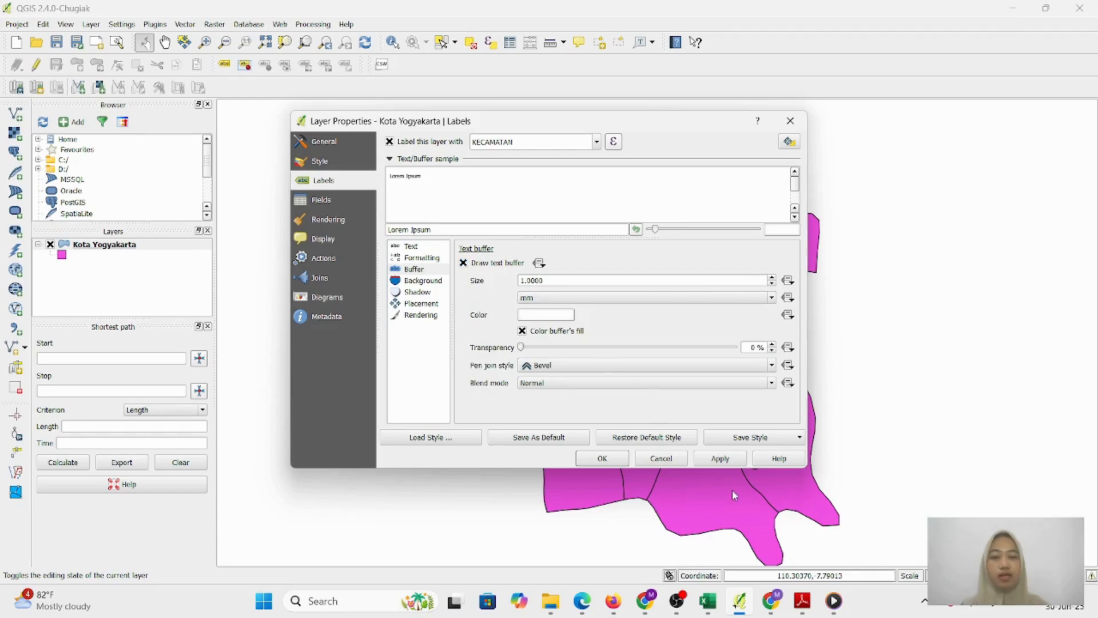
left_click(721, 463)
left_click(593, 459)
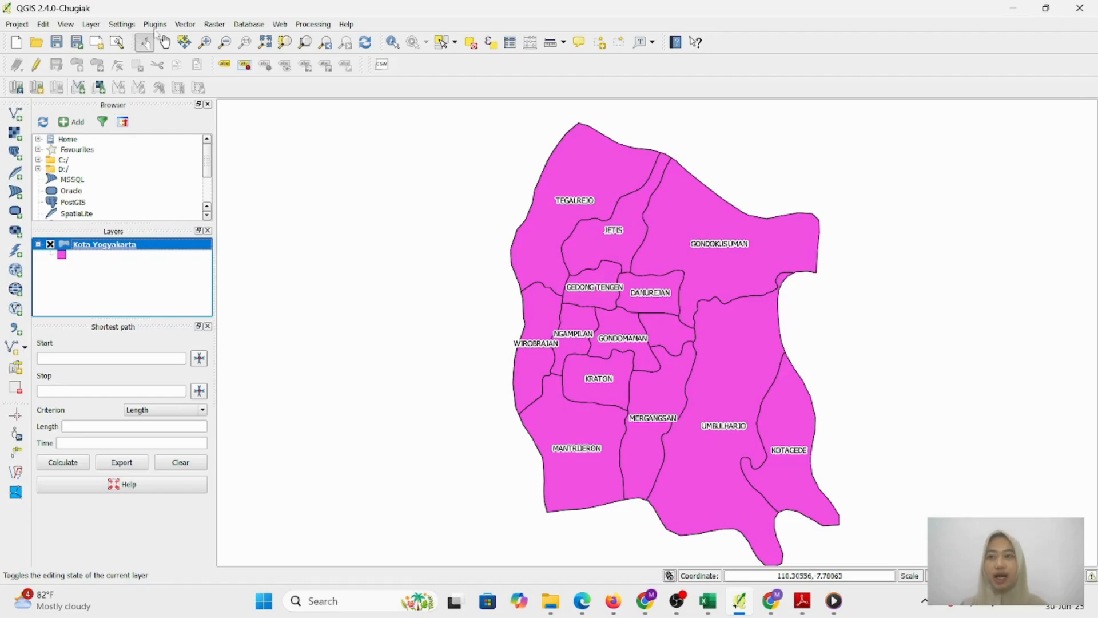
left_click(91, 24)
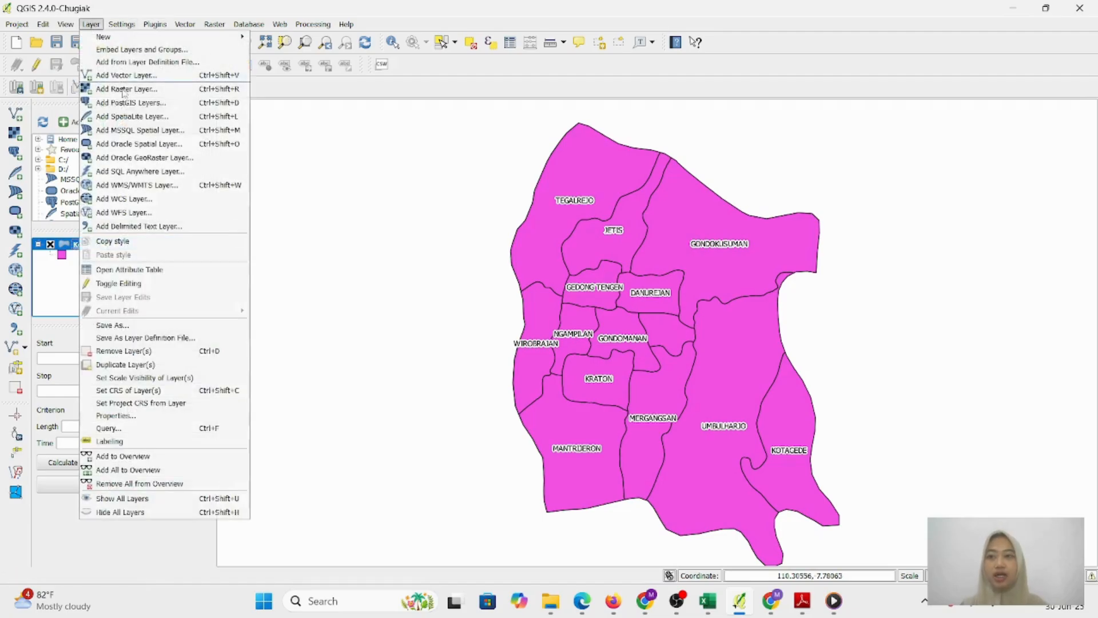
In edit mode, add an integer column Jml_Kasus with comment 'Per Kecamatan' to the attribute table
left_click(134, 275)
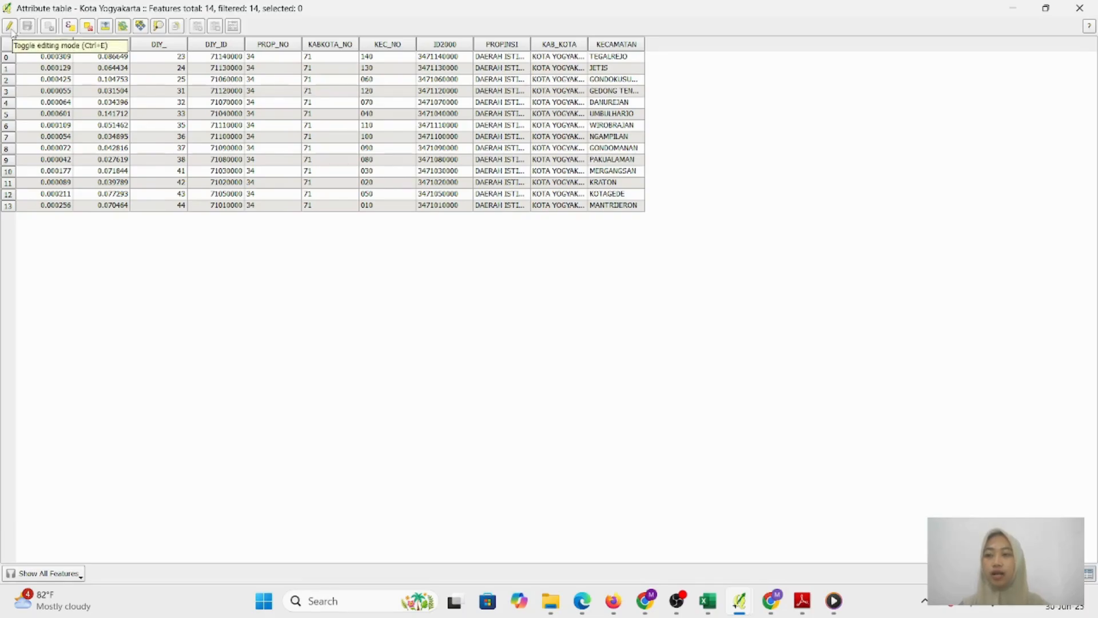
left_click(10, 27)
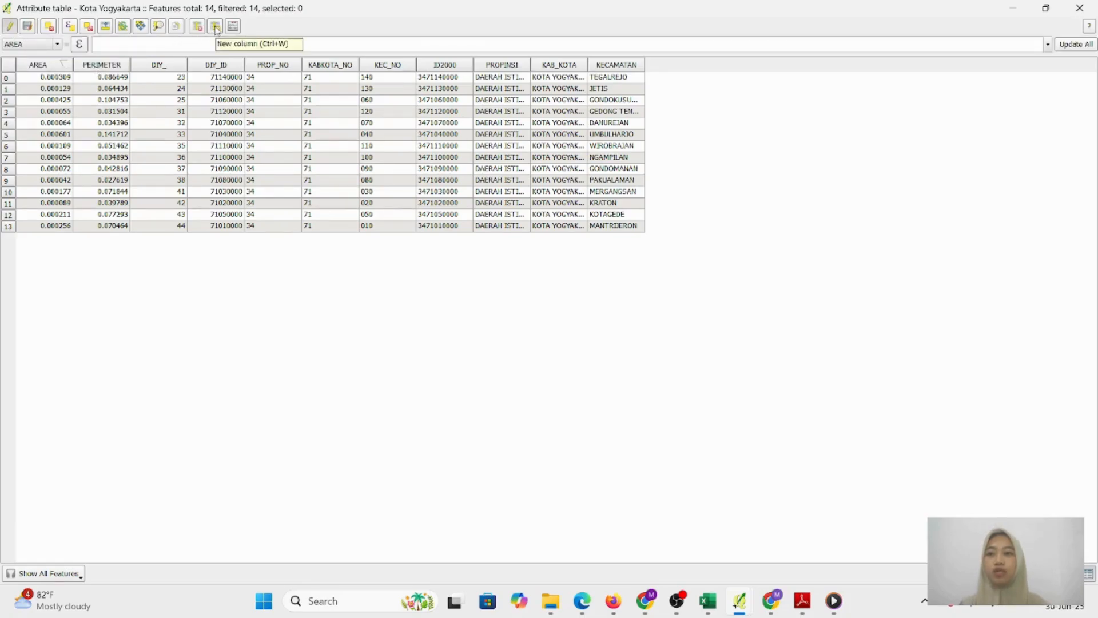
left_click(217, 27)
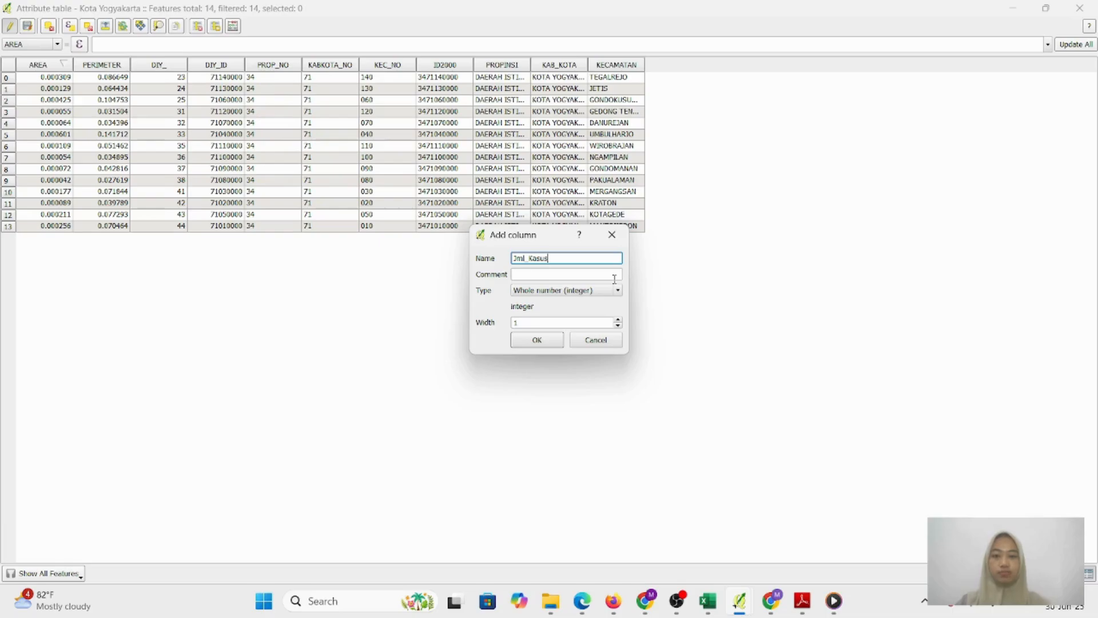
left_click(547, 276)
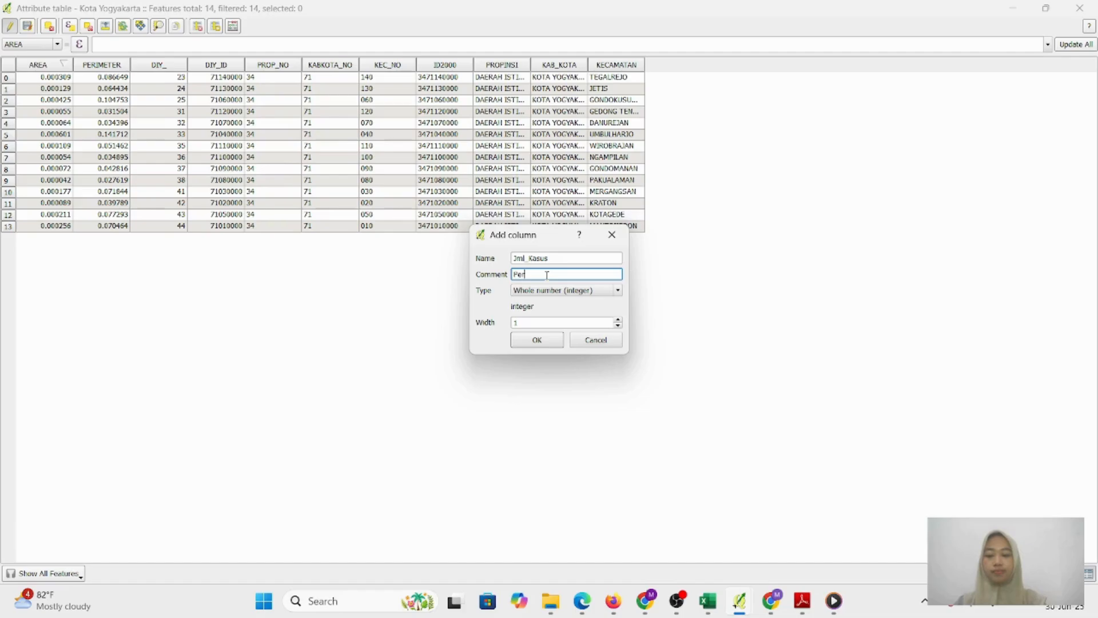
type("Per Kecamatan")
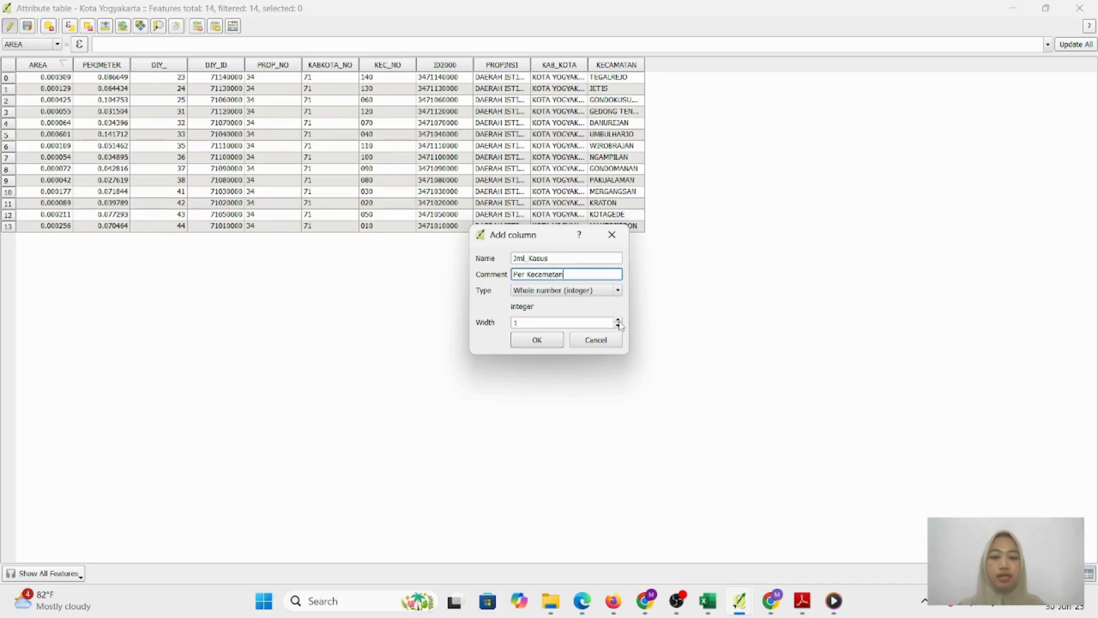
left_click(618, 322)
left_click(538, 341)
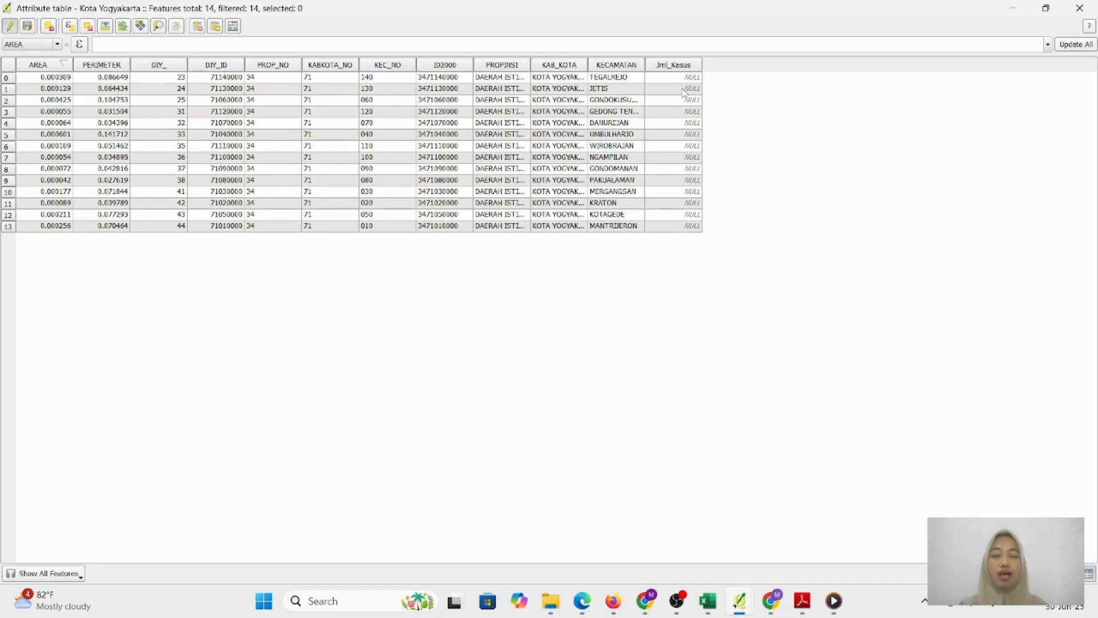
Snap the attribute table to the right half and the Excel 2022 case sheet to the left
left_click(691, 78)
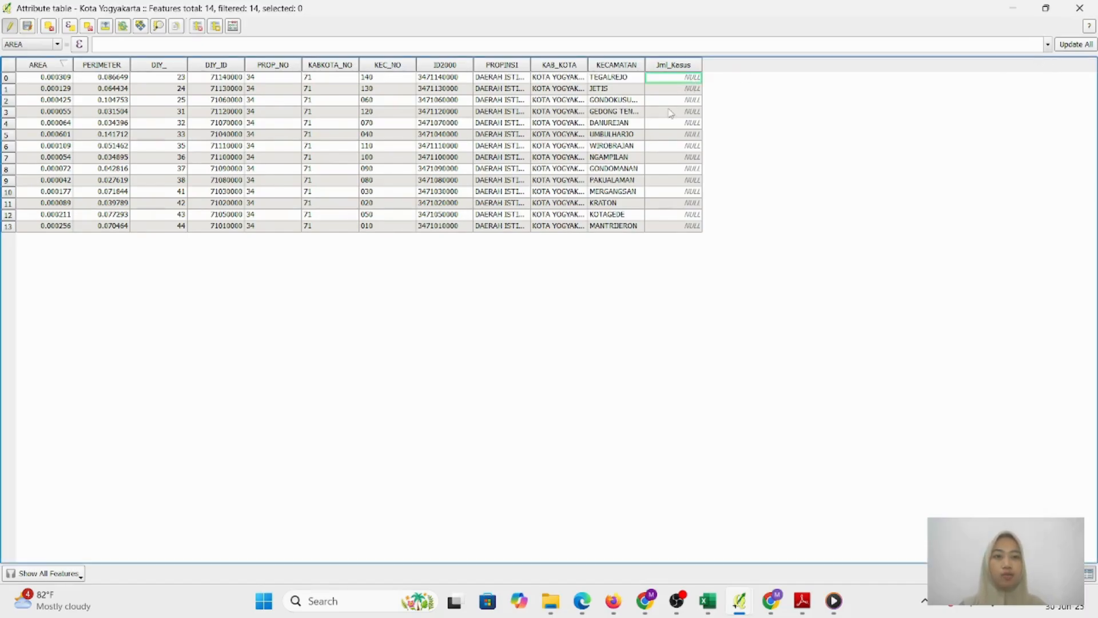
mouse_move(713, 605)
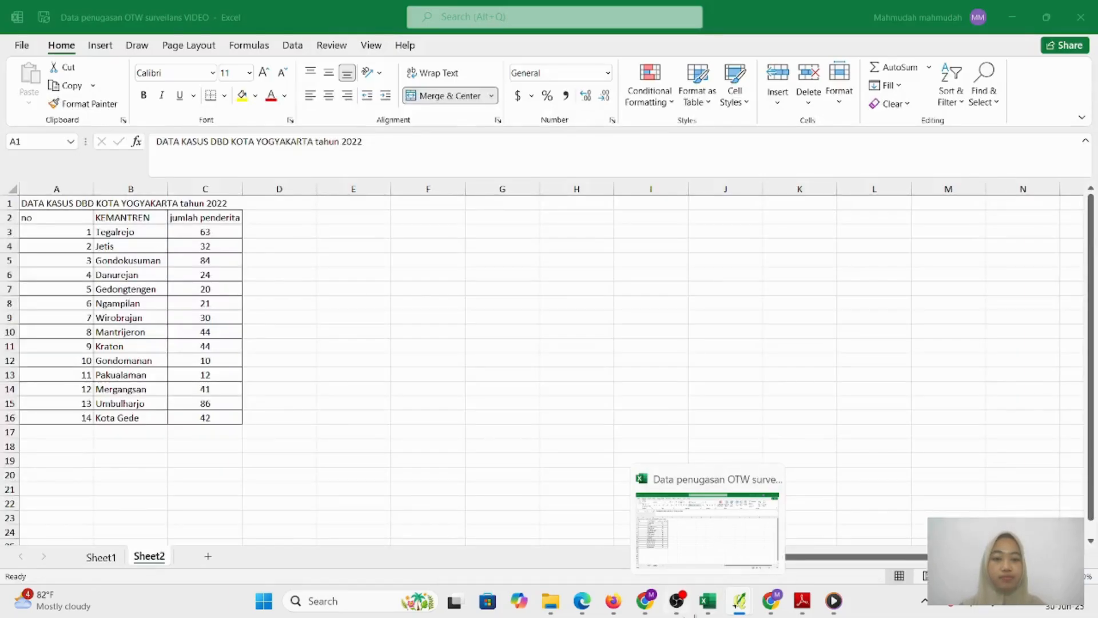
mouse_move(771, 611)
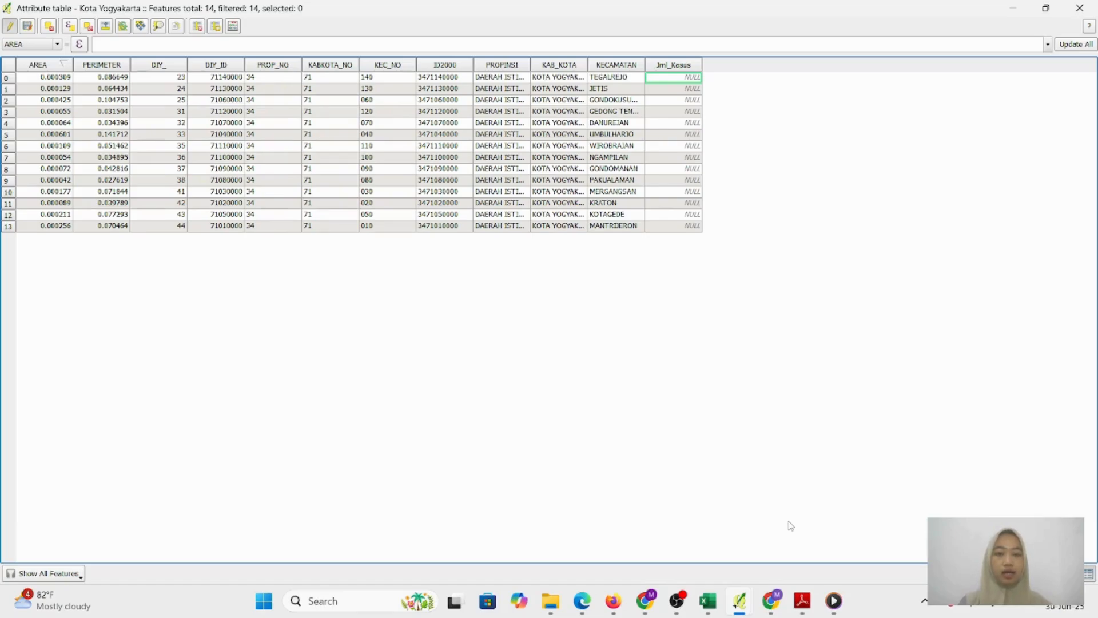
key("super+Right")
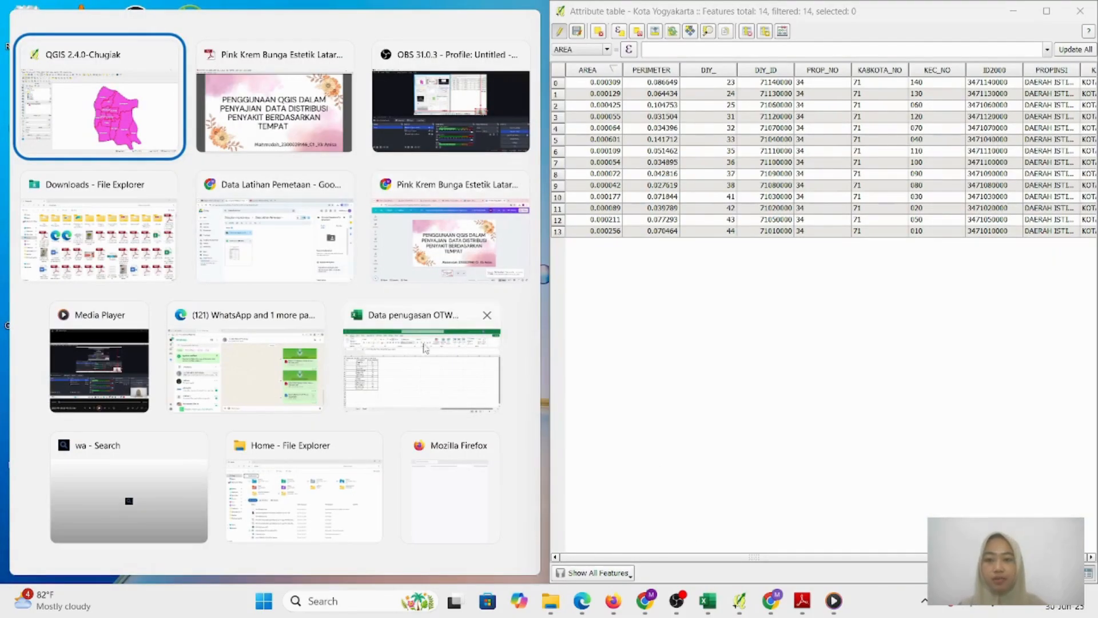
left_click(430, 371)
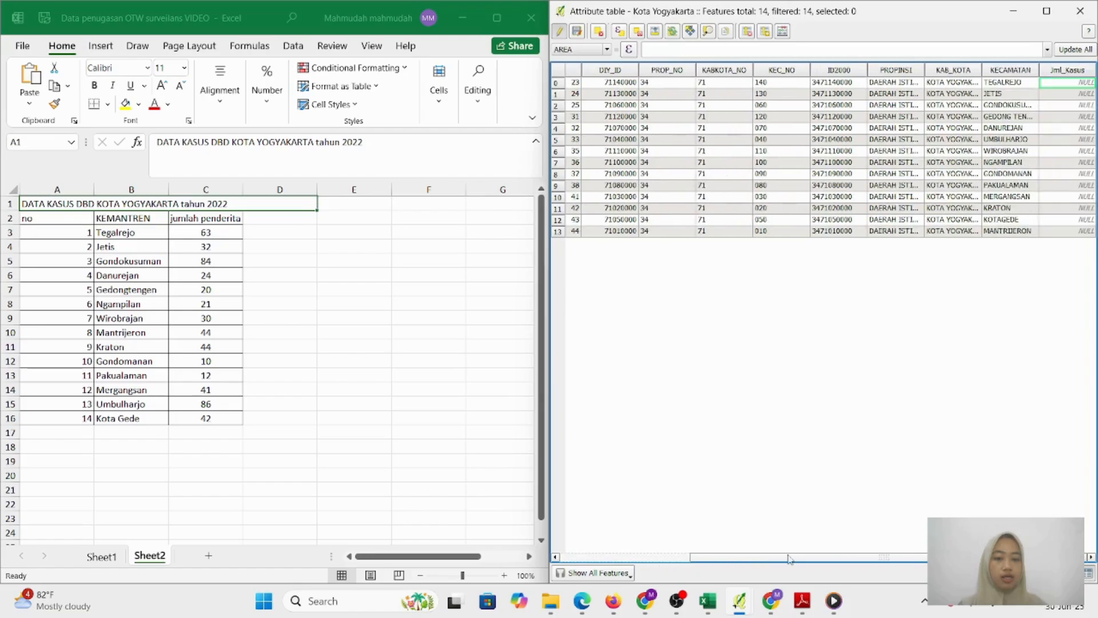
left_click_drag(623, 557, 795, 558)
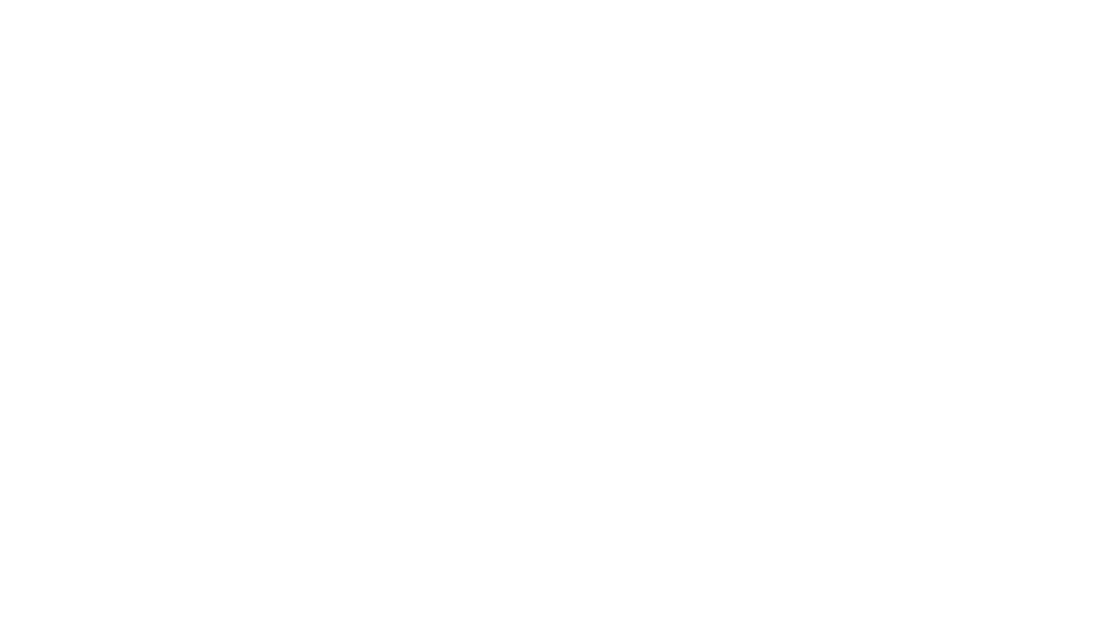
Enter Jml_Kasus values 63 for Tegalrejo, 32 for Jetis and 84 for Gondokusuman
double_click(1056, 85)
type("63")
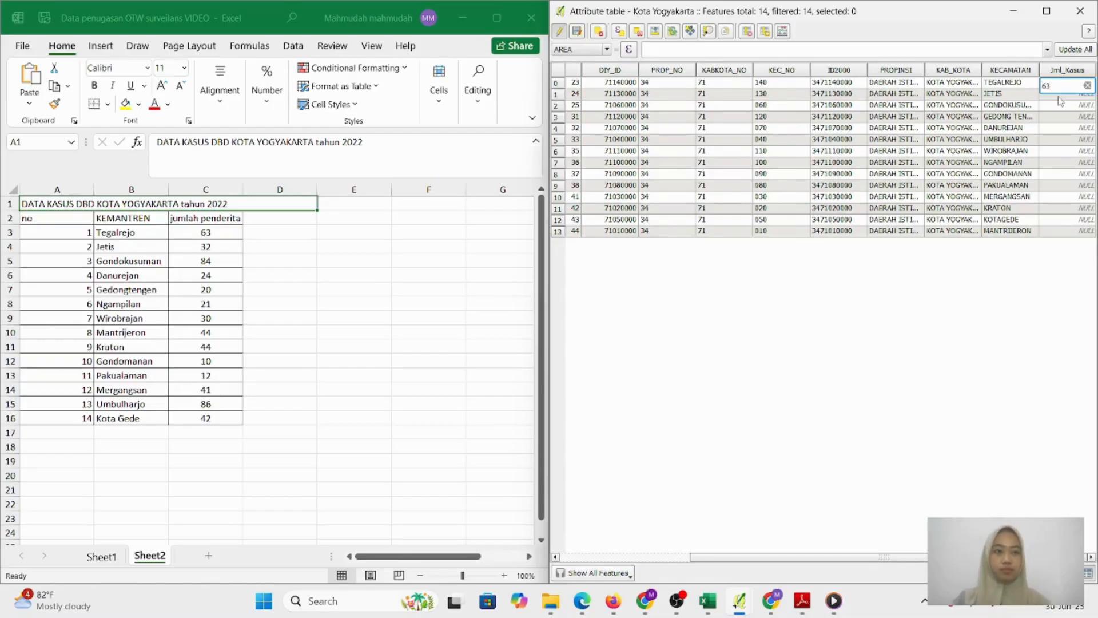
double_click(1060, 97)
type("32")
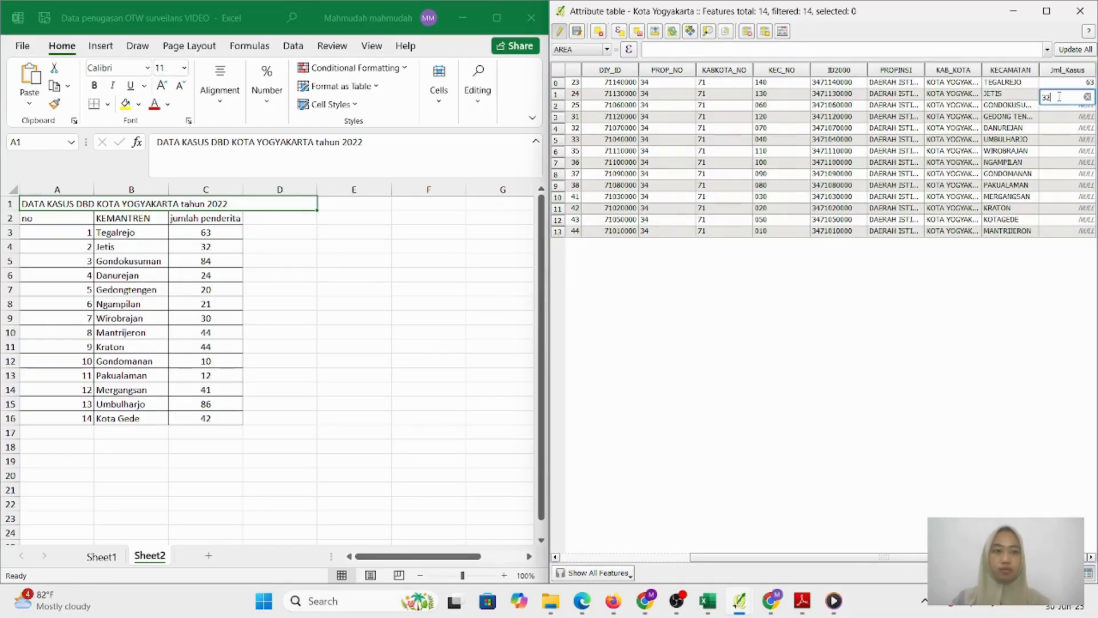
left_click(1052, 111)
double_click(1054, 106)
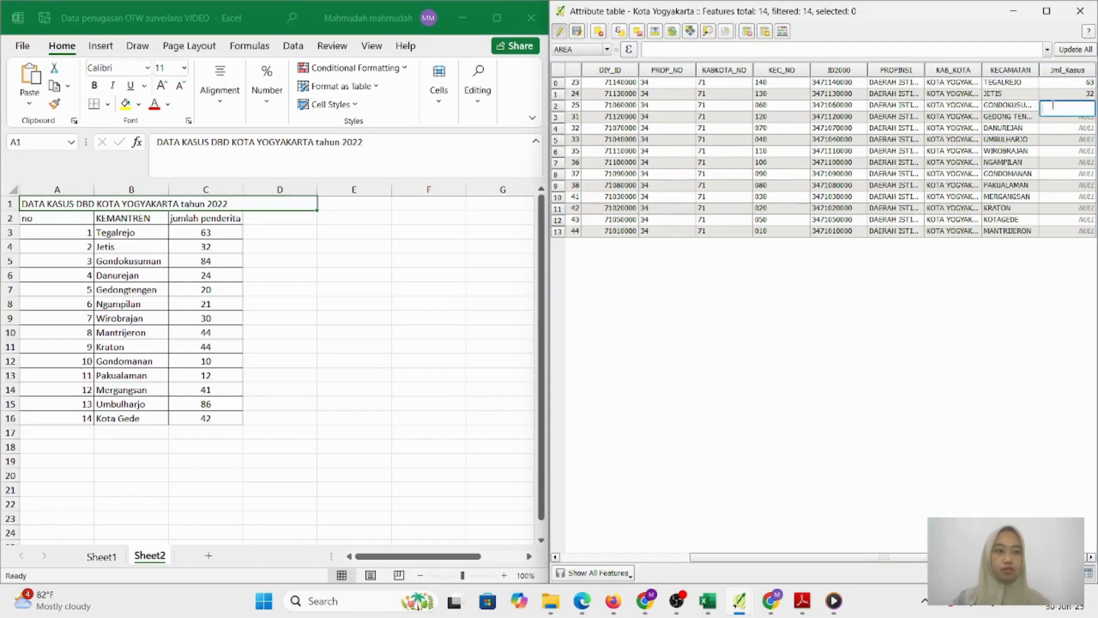
type("84")
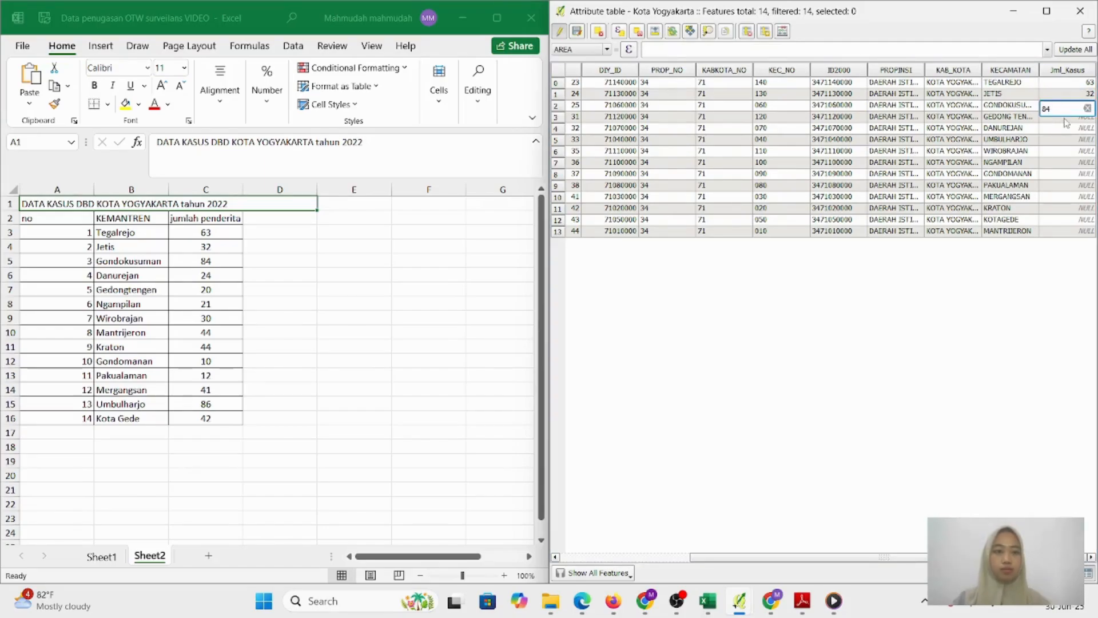
left_click(1062, 117)
double_click(1056, 83)
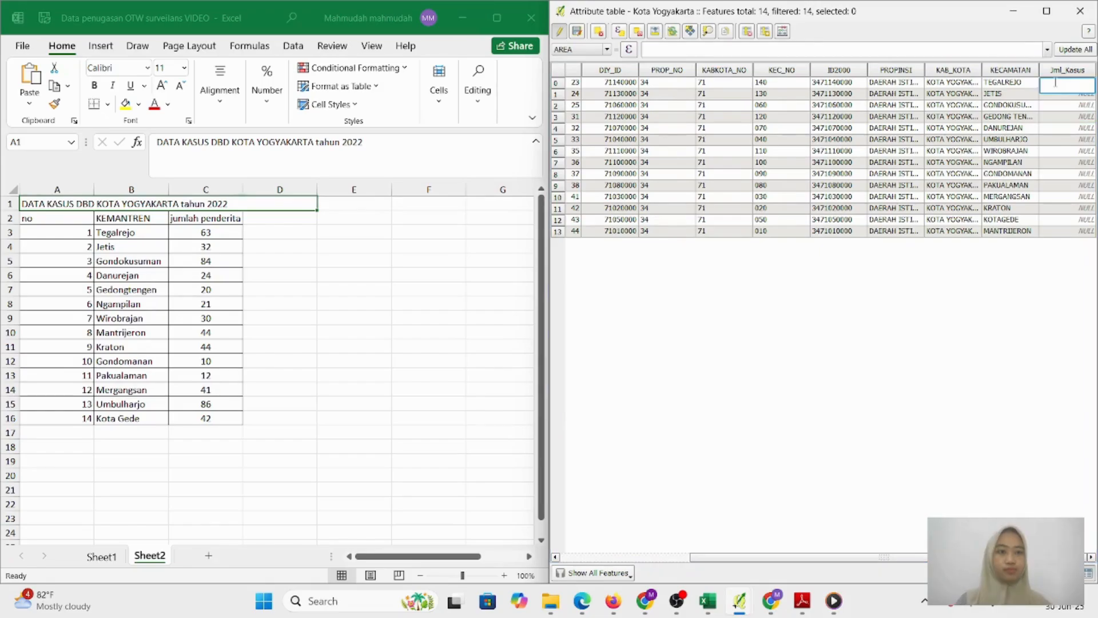
type("63")
double_click(1059, 96)
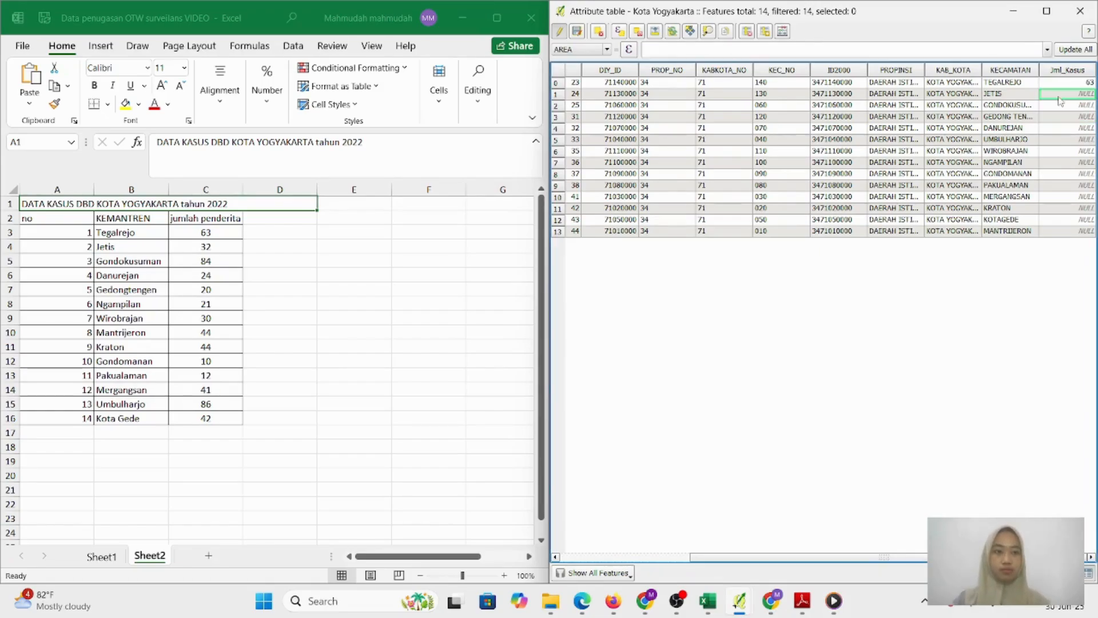
type("32")
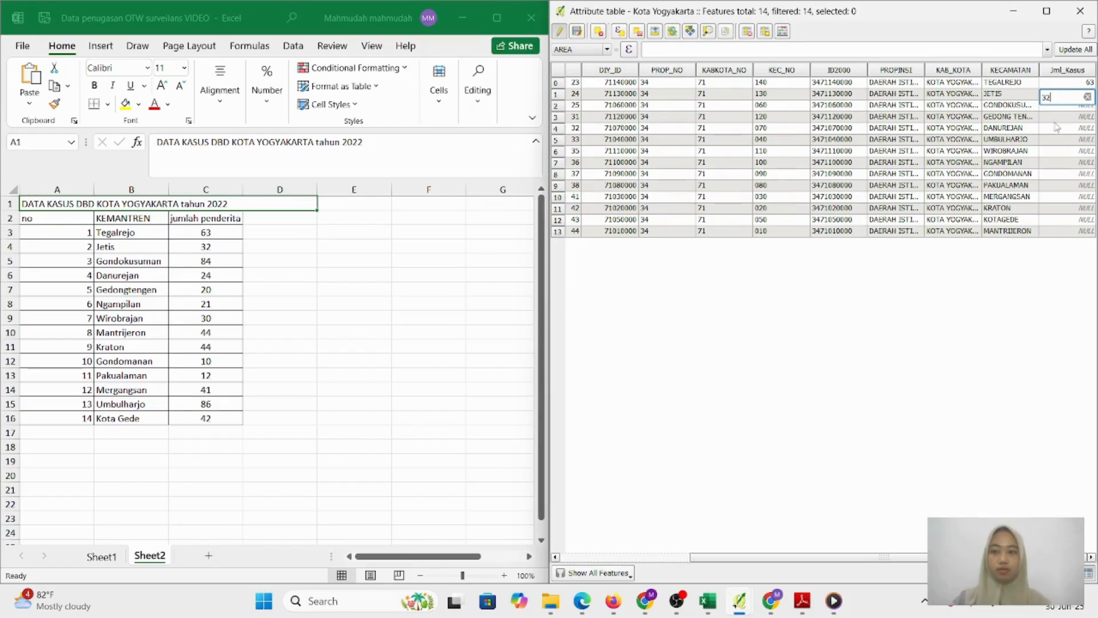
left_click(1052, 112)
double_click(1053, 106)
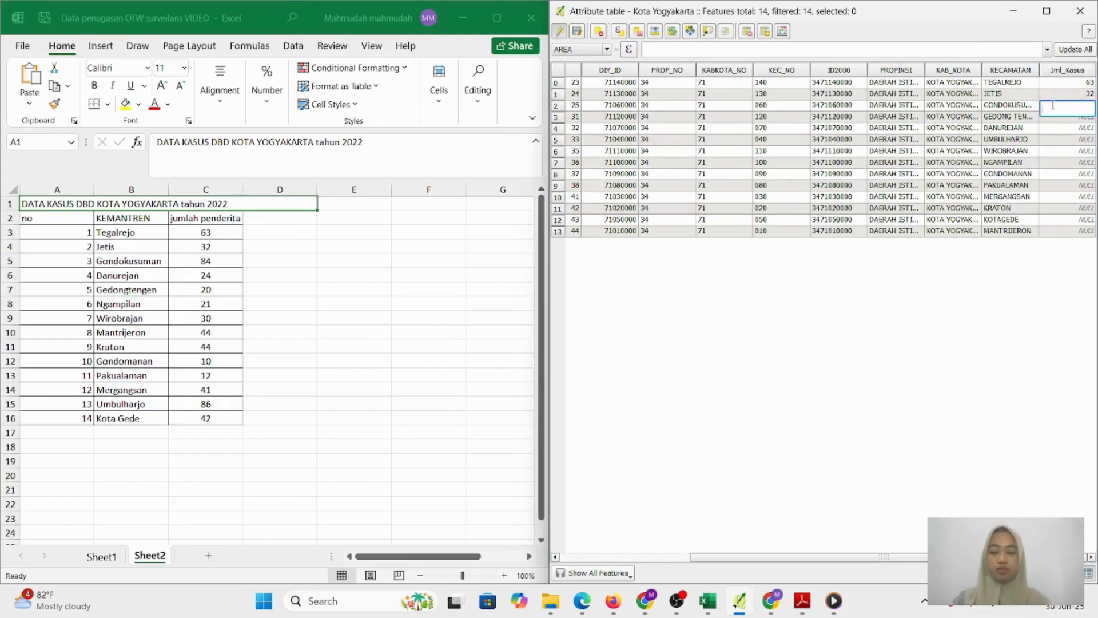
type("84")
left_click(1061, 119)
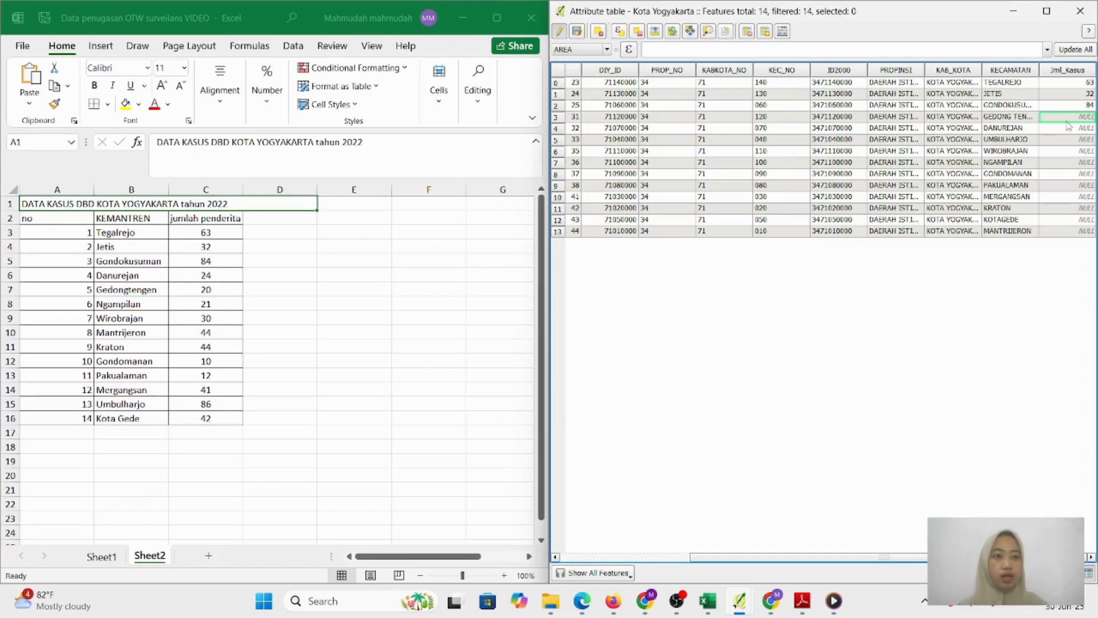
Enter case counts Gedongtengen 20, Danurejan 24, Umbulharjo 86 and Wirobrajan 30
double_click(1067, 120)
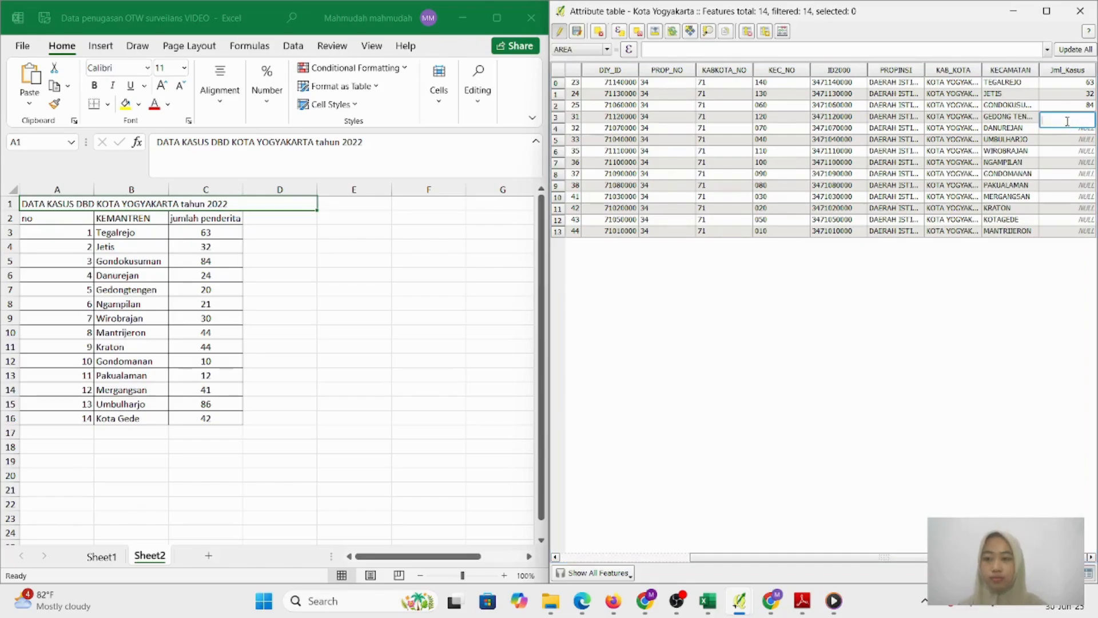
type("2")
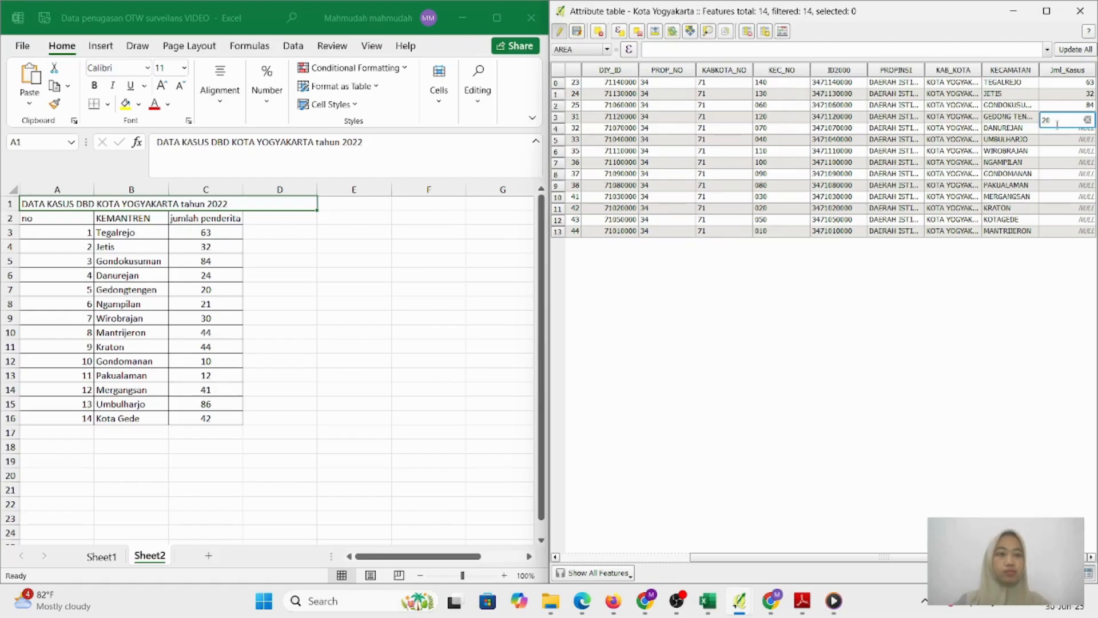
type("0")
key("Return")
double_click(1057, 134)
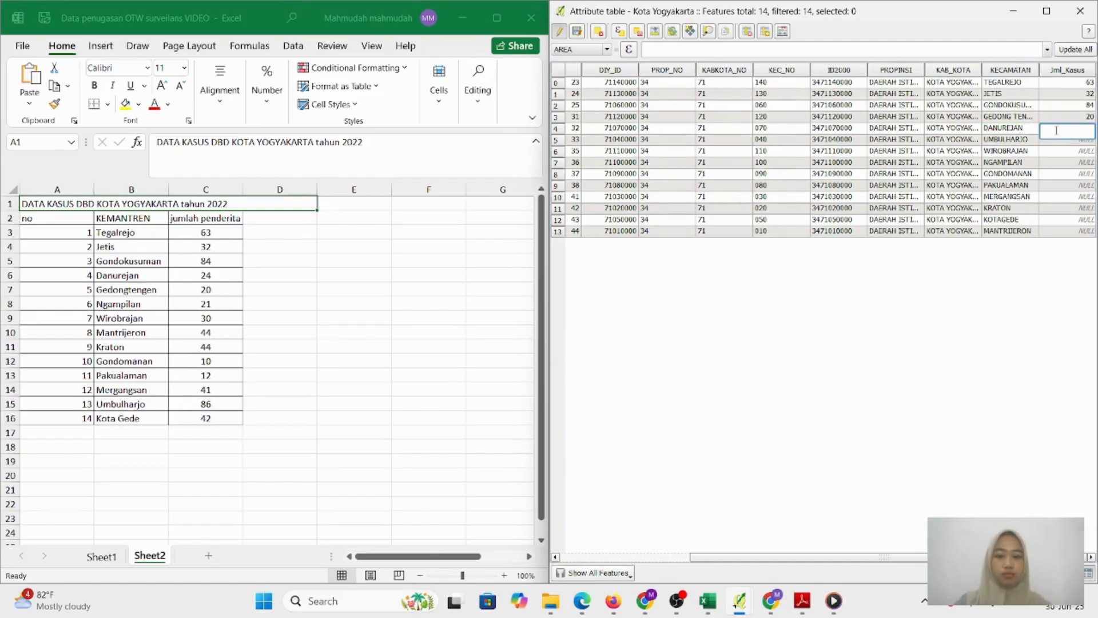
type("24")
key("Return")
double_click(1055, 143)
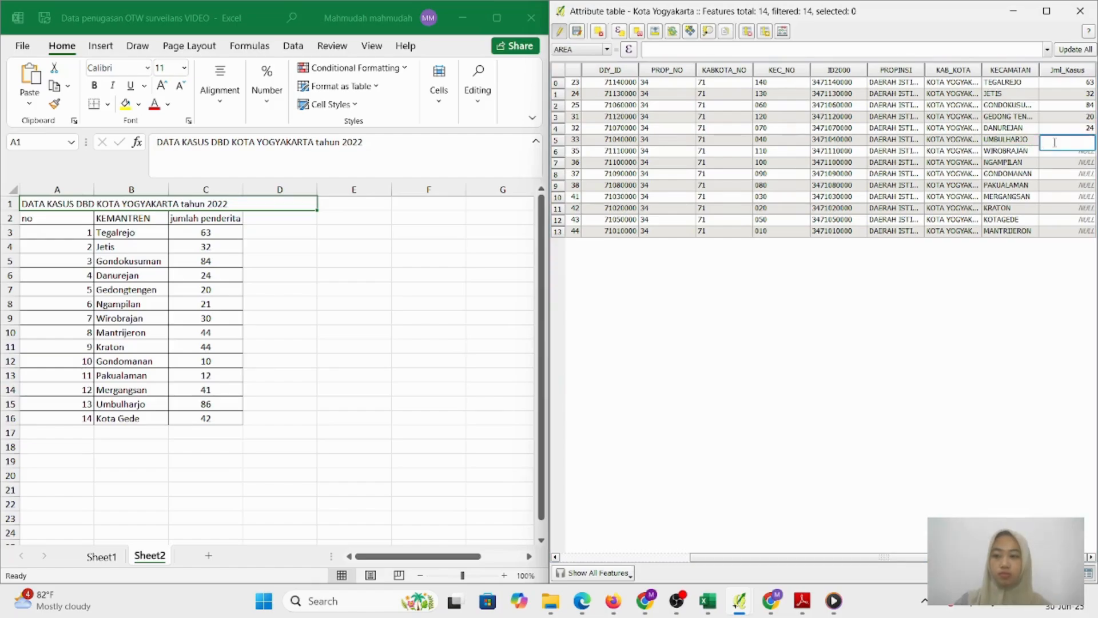
type("86")
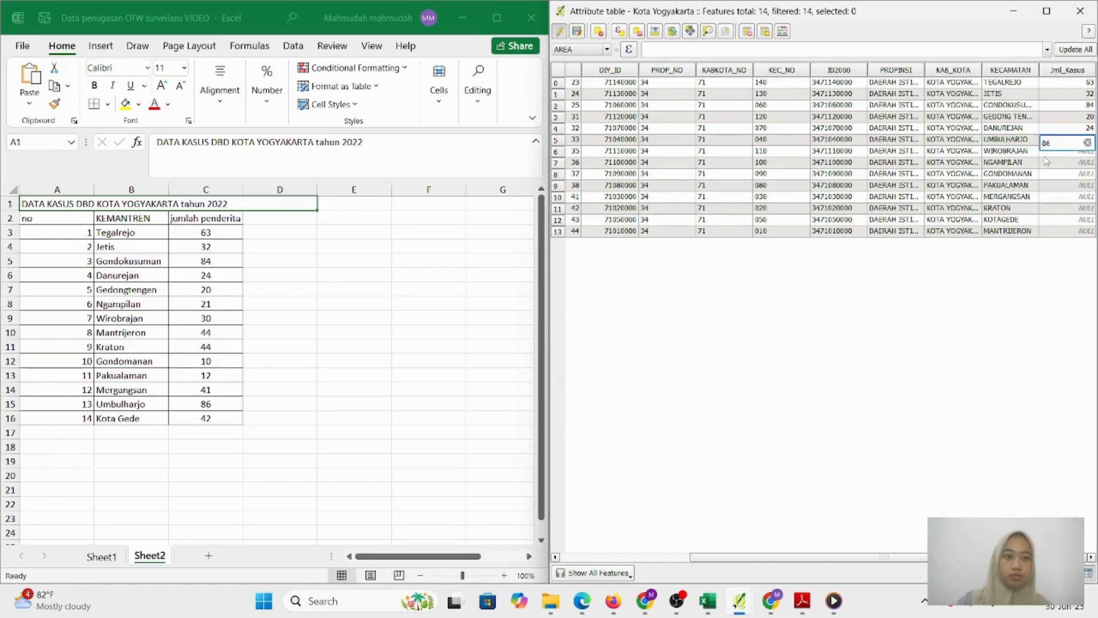
key("Return")
double_click(1050, 156)
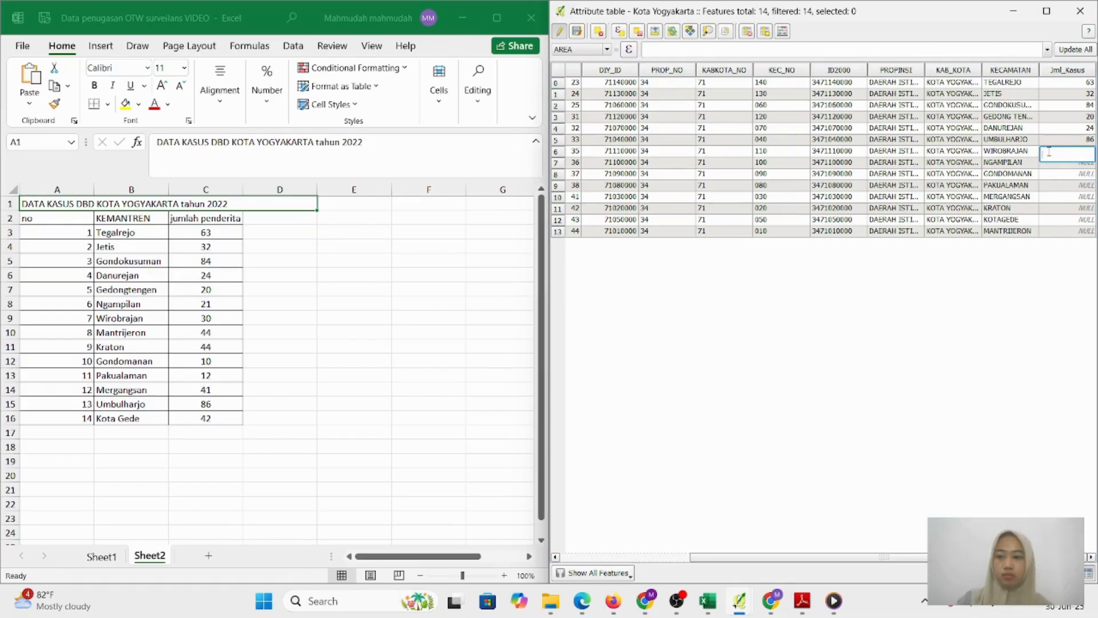
type("30")
key("Return")
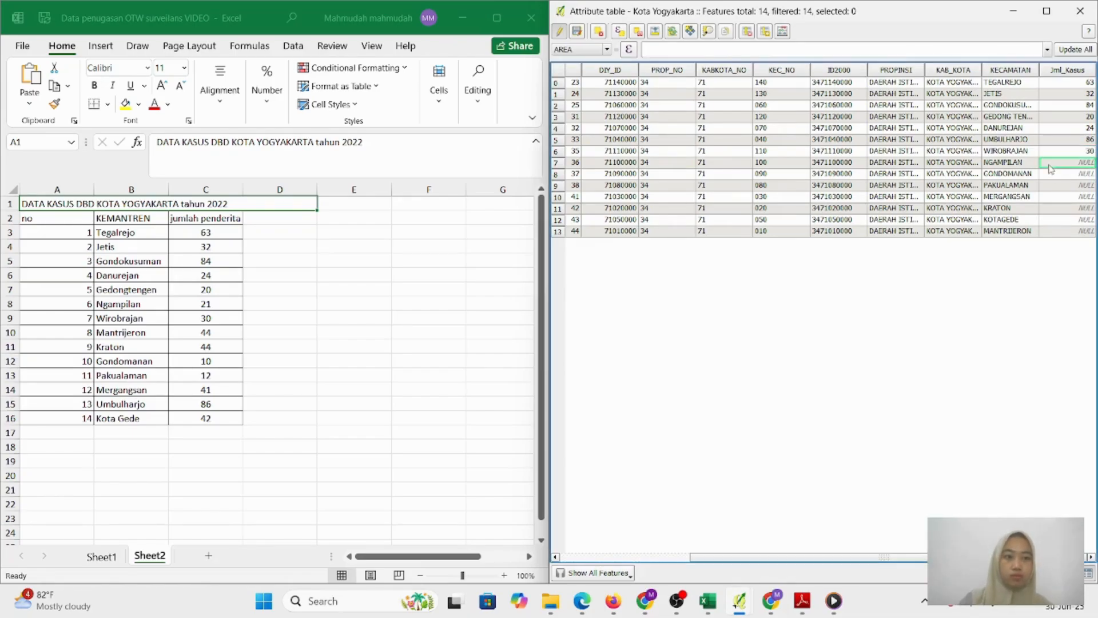
Enter case counts Ngampilan 21, Gondomanan 10 and Pakualaman 12
double_click(1050, 165)
type("21")
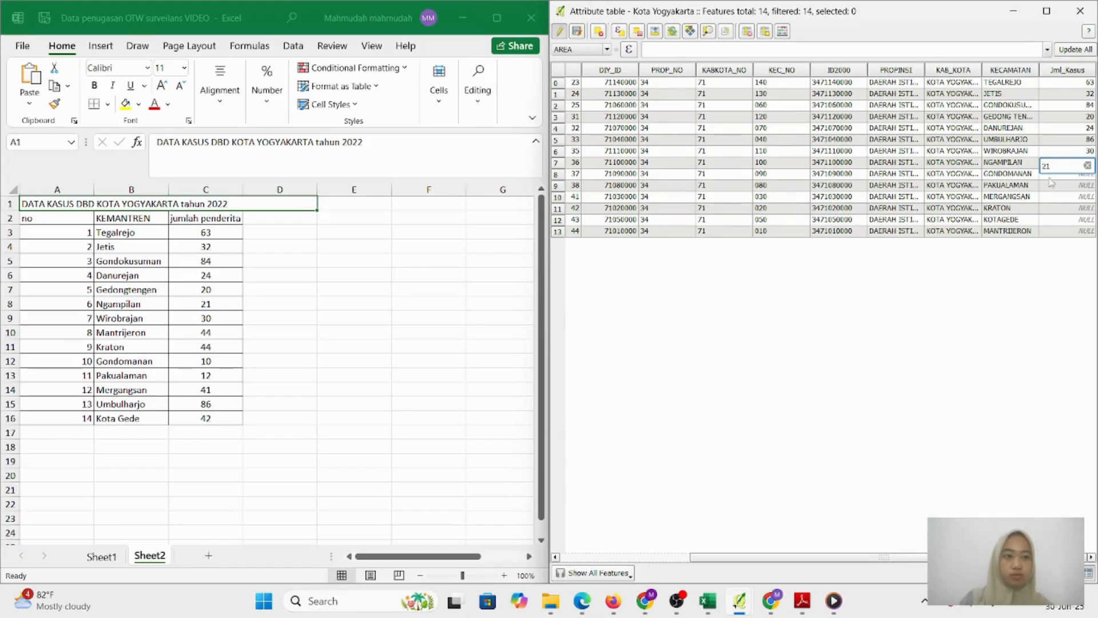
key("Return")
double_click(1050, 176)
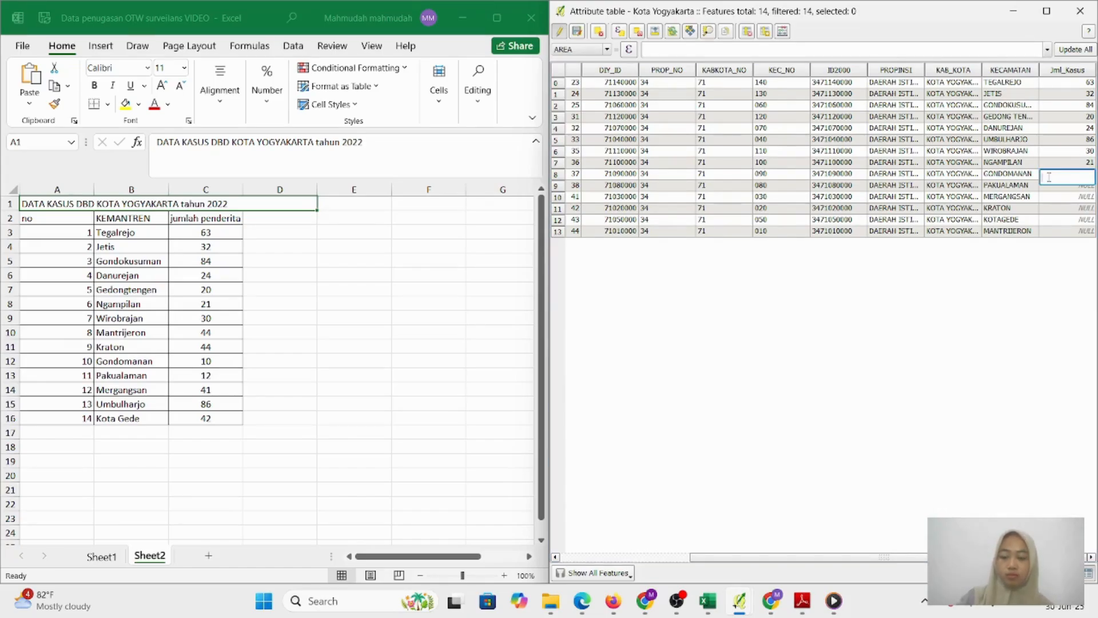
type("10")
key("Return")
double_click(1050, 187)
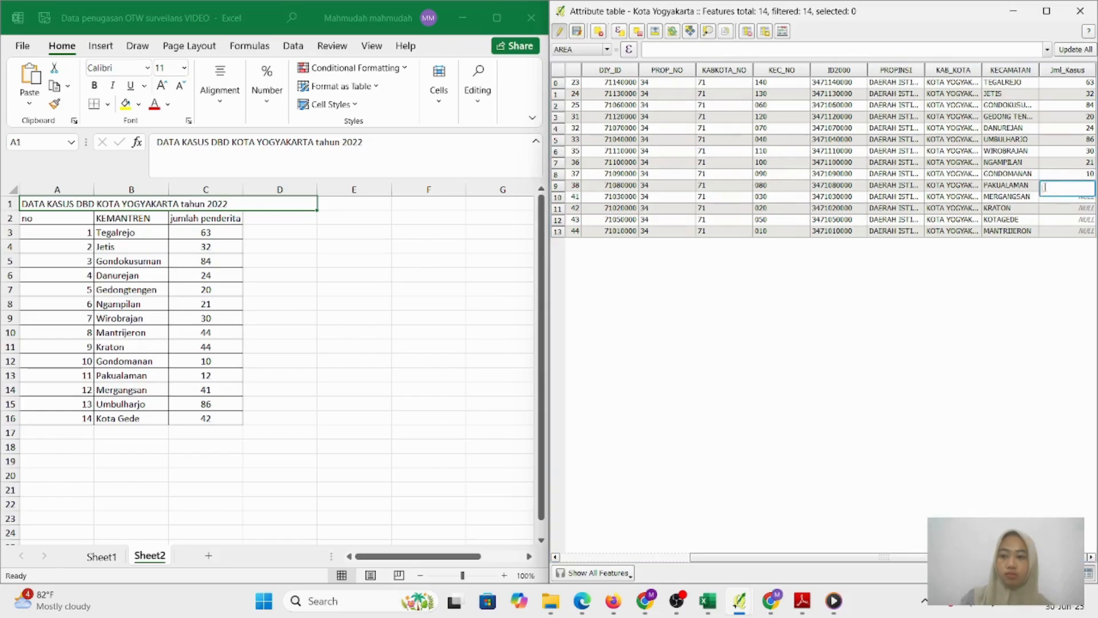
type("12")
key("Return")
Enter case counts Mergangsan 41, Kraton 44 and Kotagede 42, then type 44 for Mantrijeron
left_click(1047, 198)
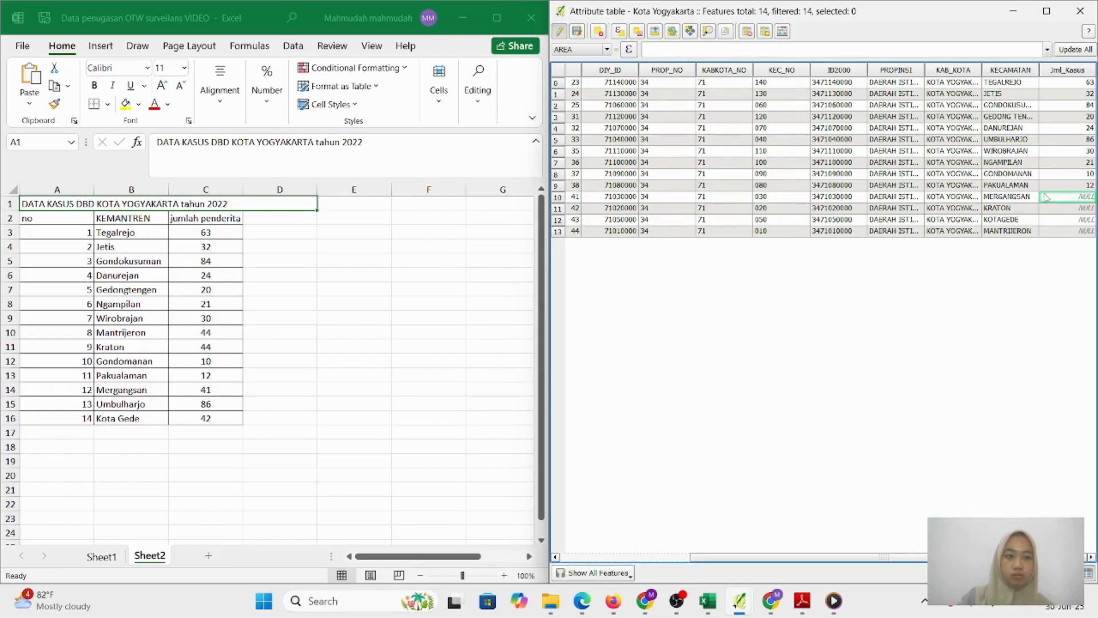
double_click(1050, 197)
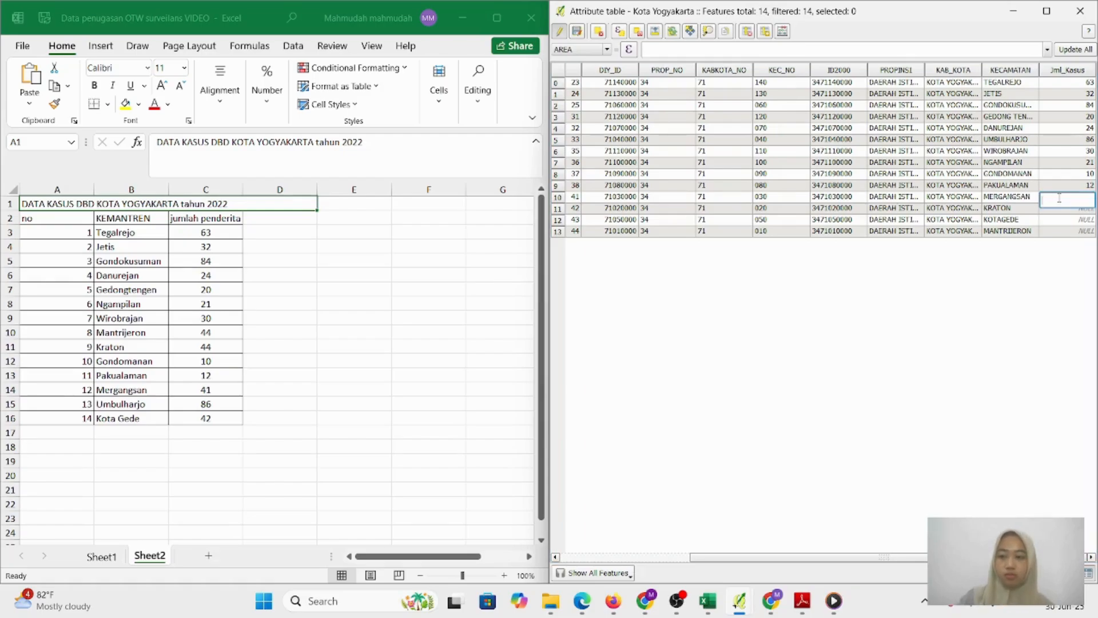
type("41")
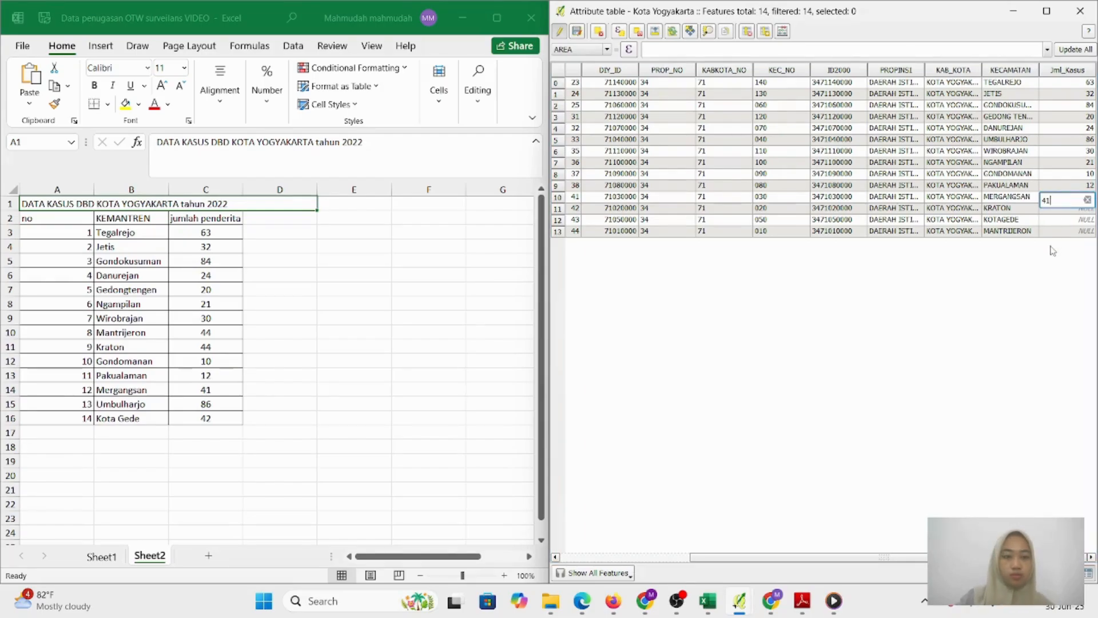
key("Return")
left_click(1054, 209)
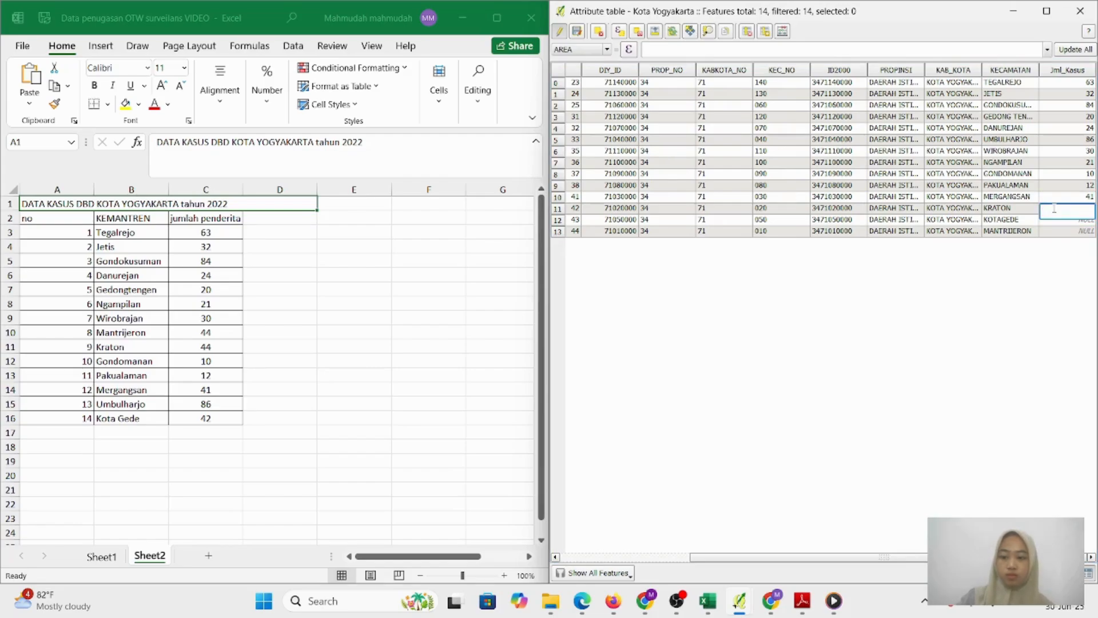
type("44")
key("Return")
left_click(1046, 226)
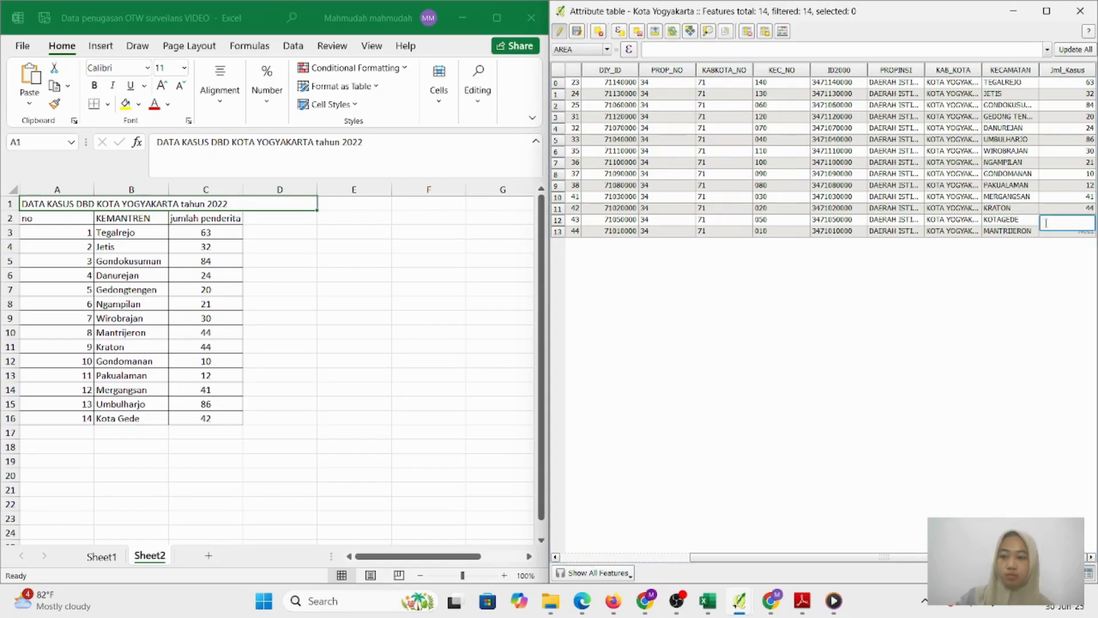
type("42")
key("Return")
left_click(1057, 232)
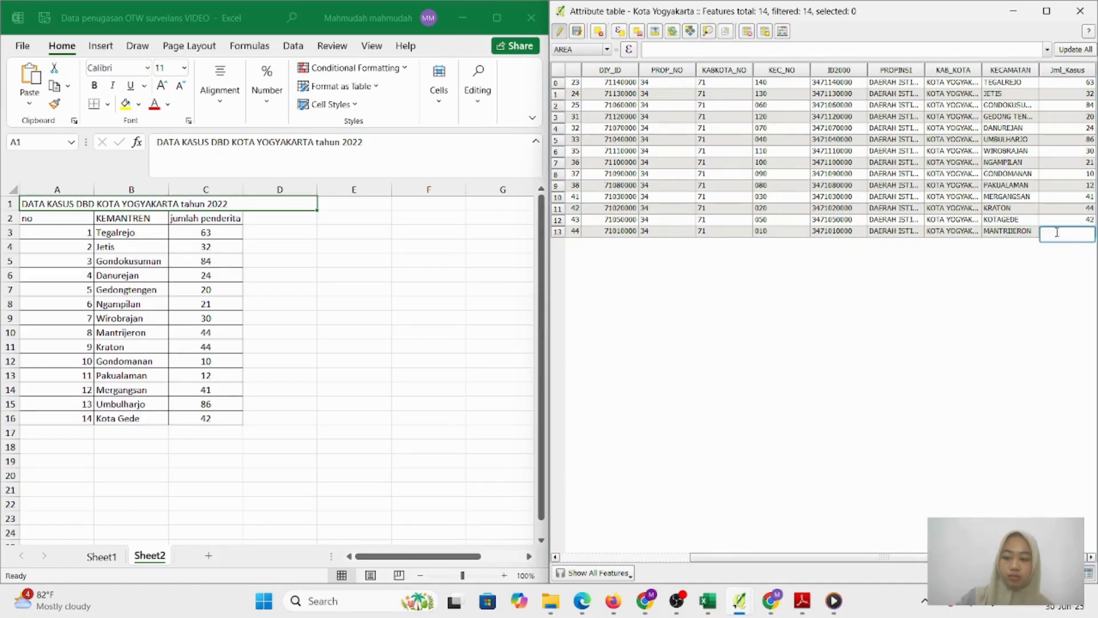
type("44")
Re-enter case counts Danurejan 24, Umbulharjo 86, Wirobrajan 30 and Ngampilan 21
left_click(1056, 131)
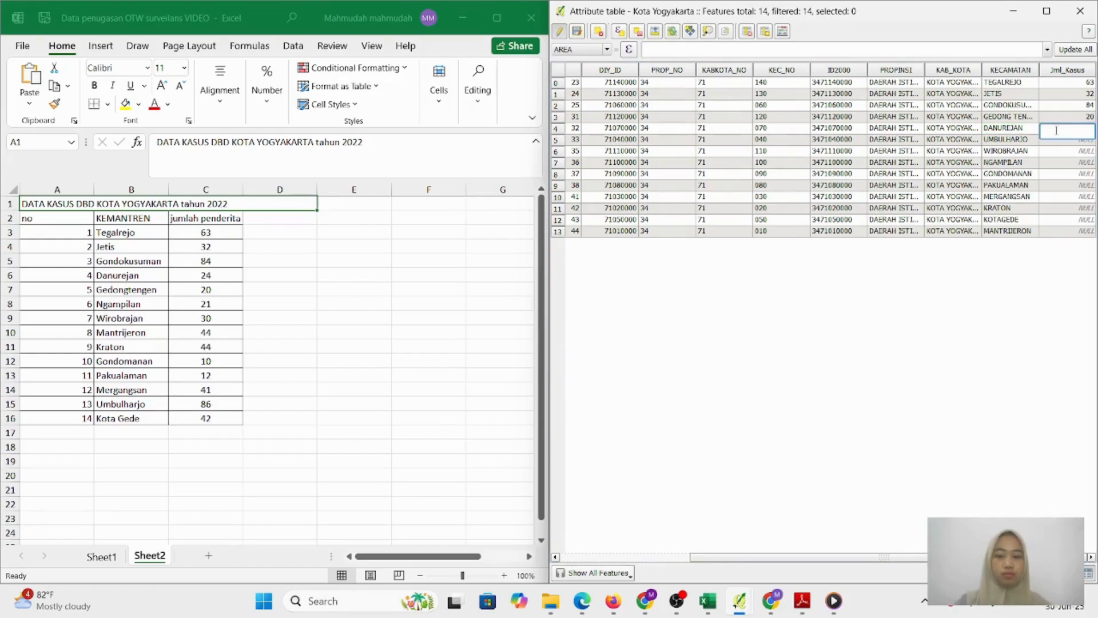
type("24")
key("Return")
left_click(1055, 142)
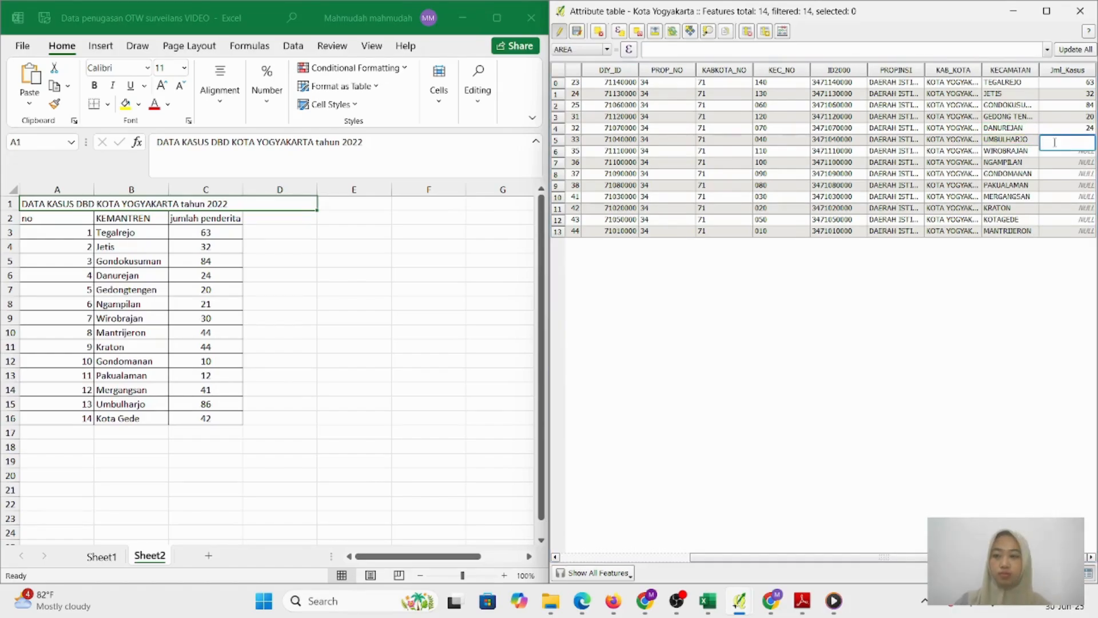
type("86")
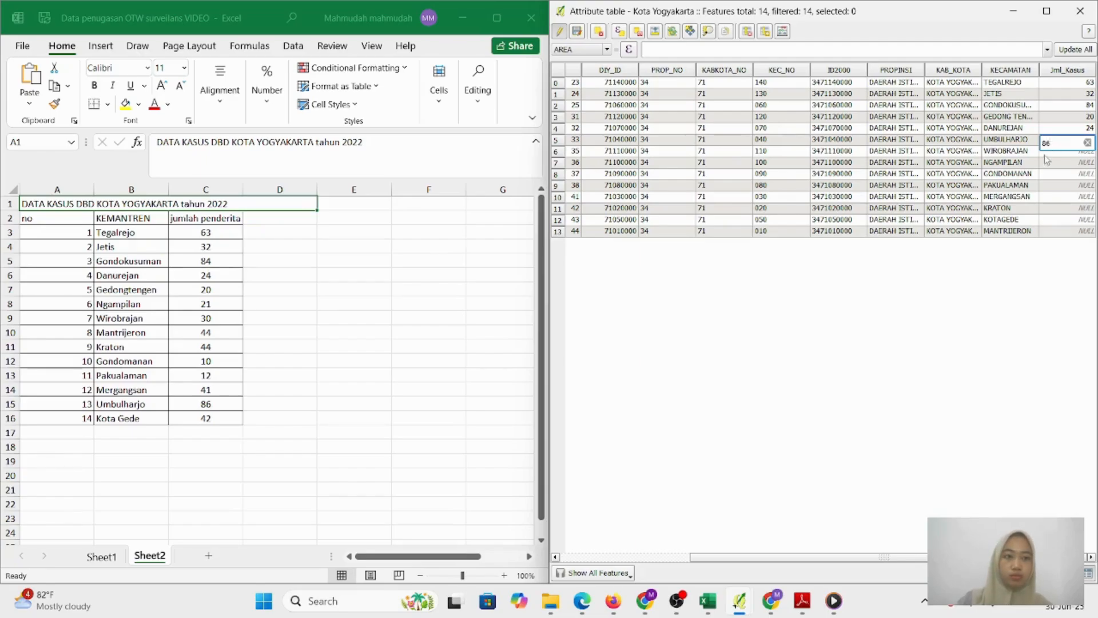
key("Return")
left_click(1051, 154)
left_click(1050, 154)
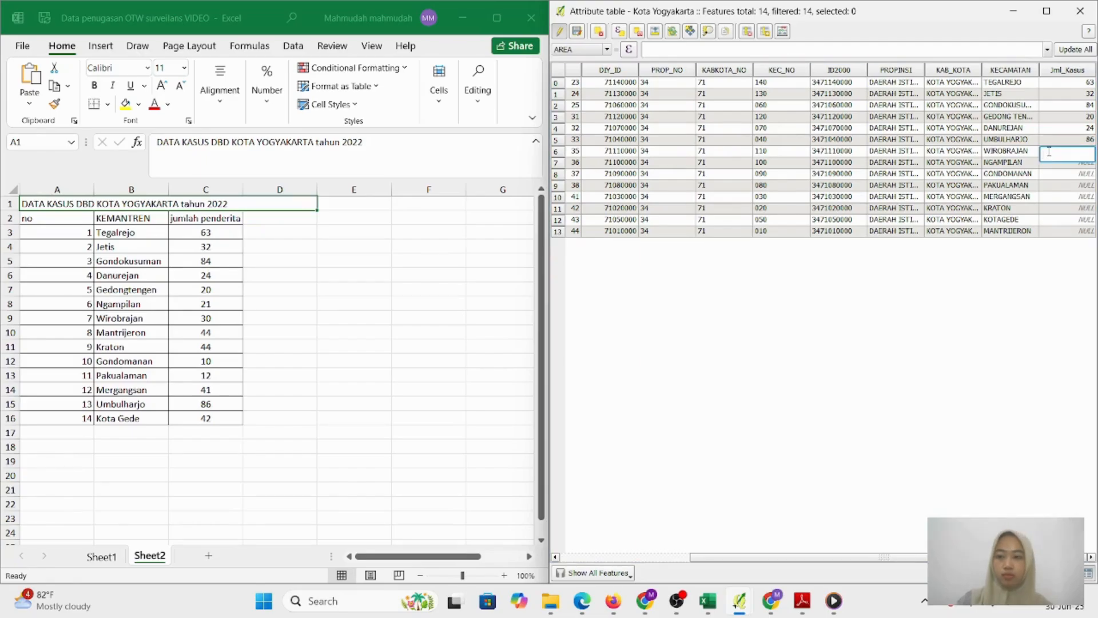
type("30")
left_click(1050, 165)
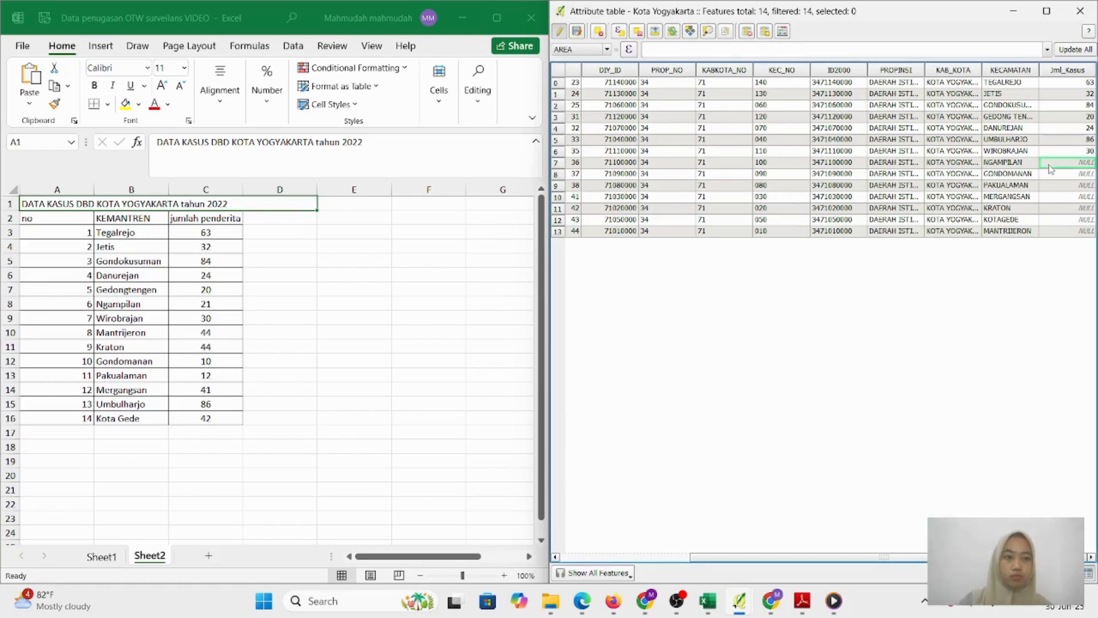
type("21")
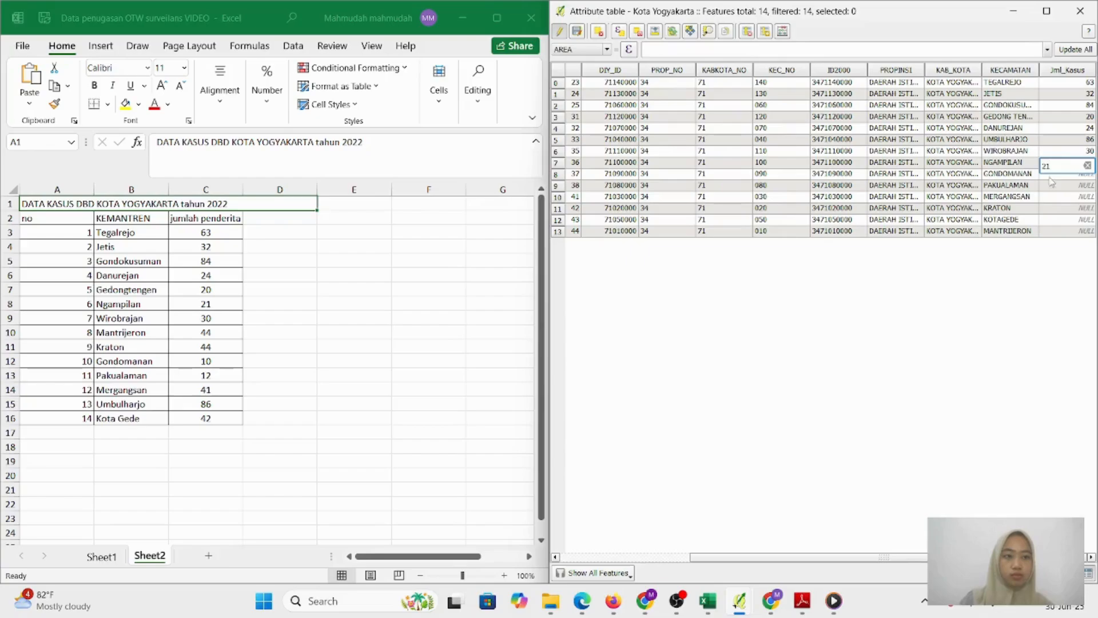
left_click(1050, 177)
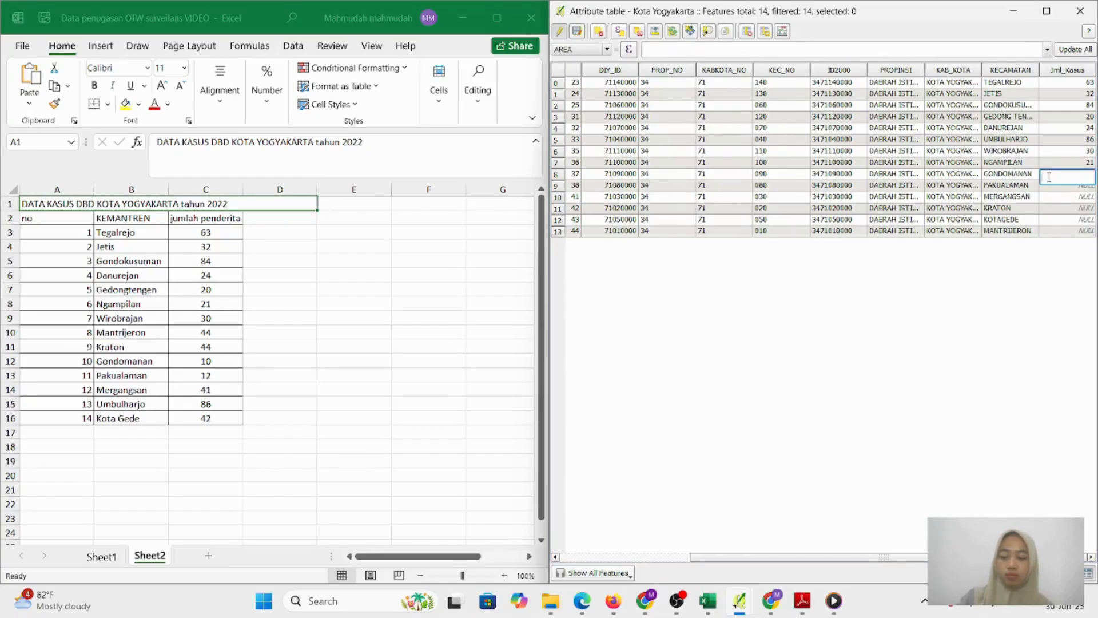
Re-enter case counts Gondomanan 10, Pakualaman 12, Mergangsan 41, Kraton 44 and Kotagede 42
type("10")
left_click(1047, 188)
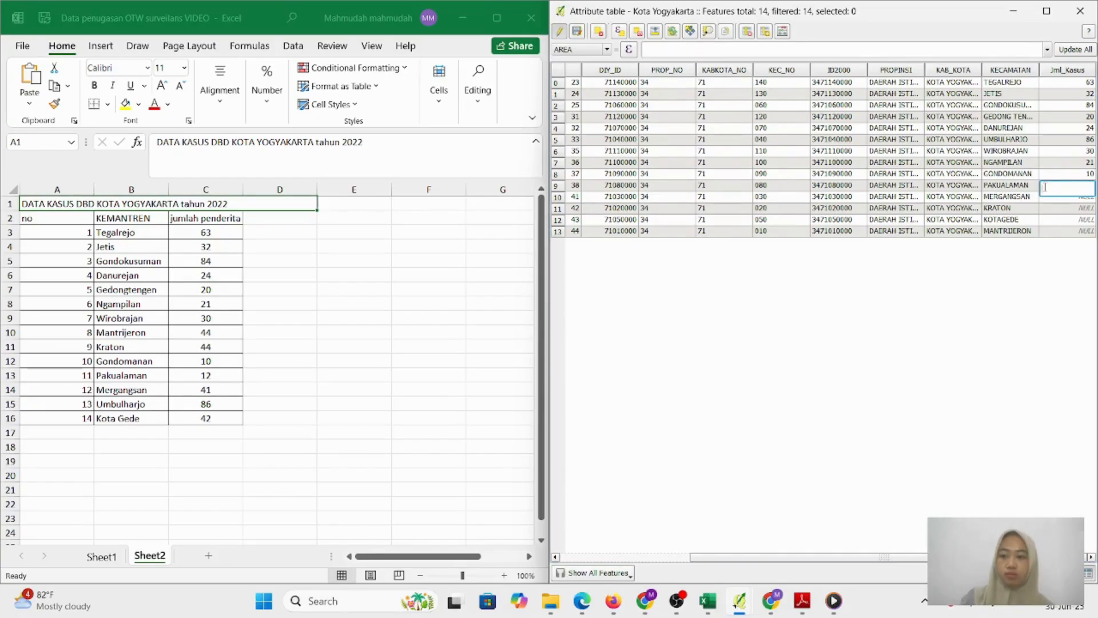
type("12")
left_click(1046, 198)
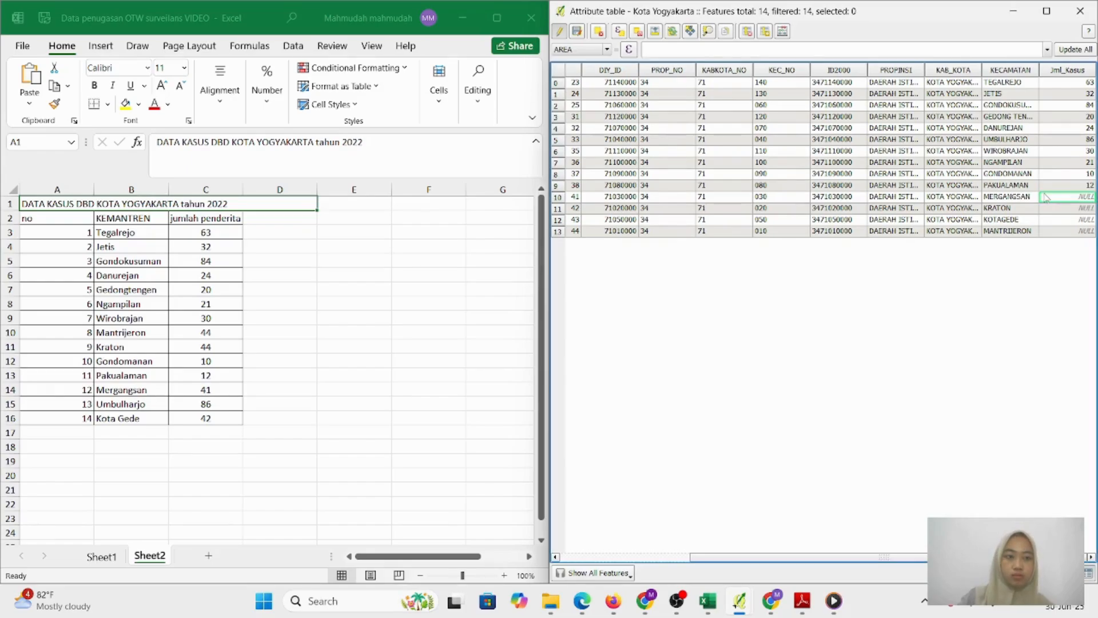
left_click(1047, 198)
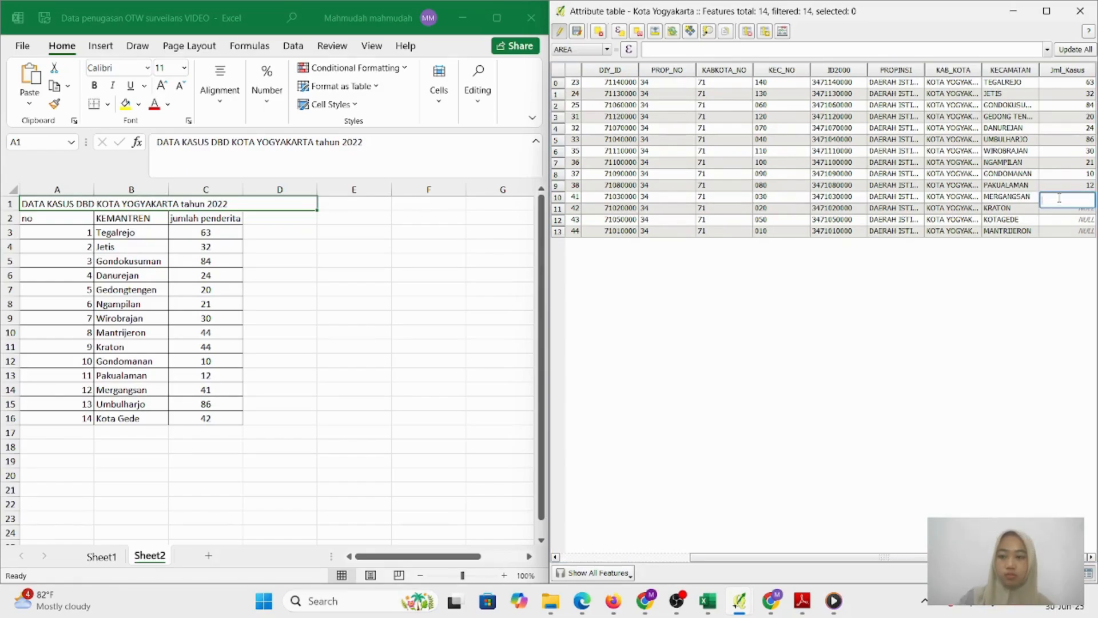
type("41")
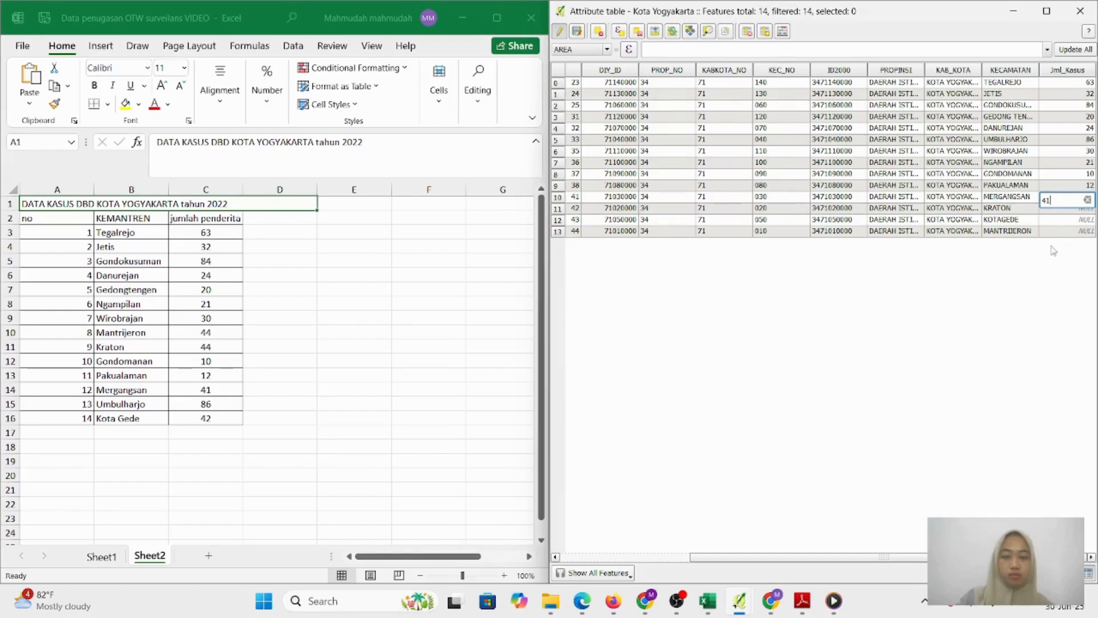
left_click(1055, 209)
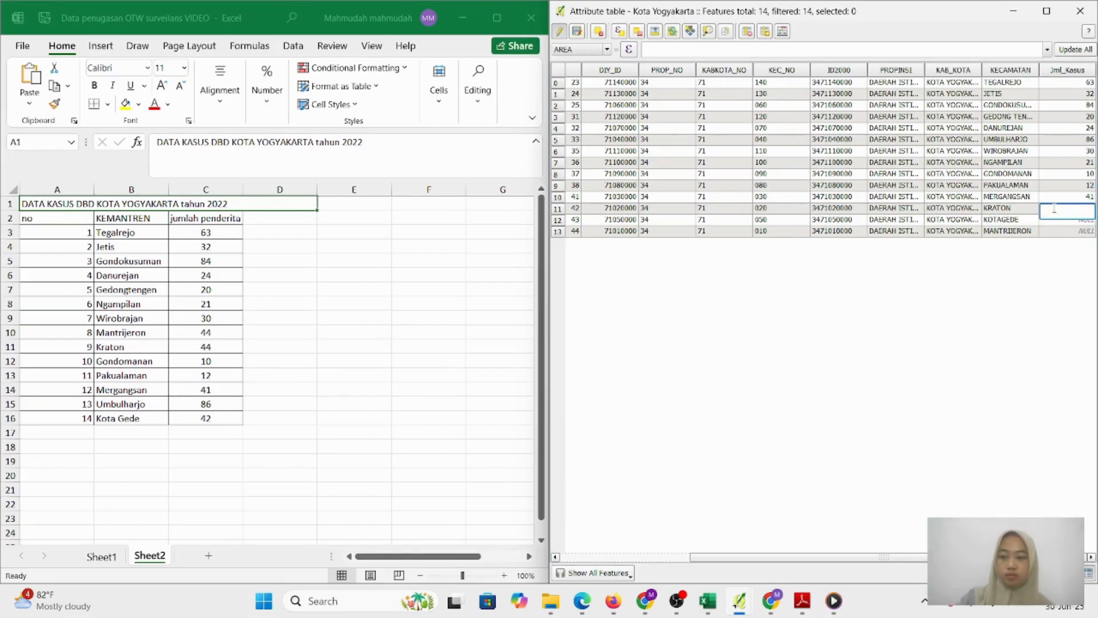
type("44")
left_click(1046, 223)
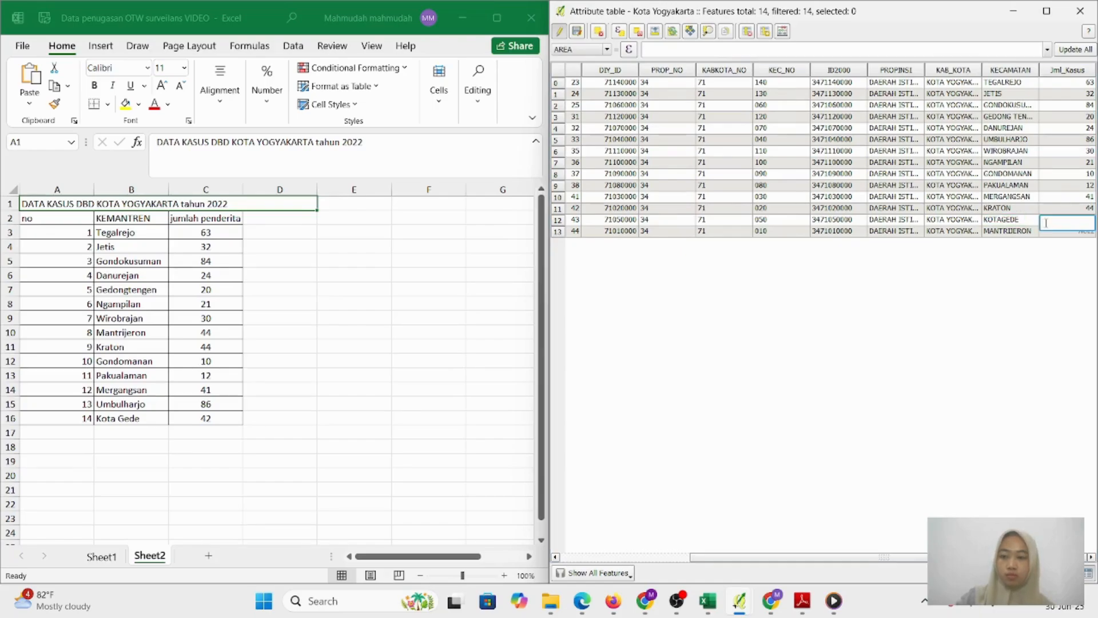
type("42")
left_click(1057, 231)
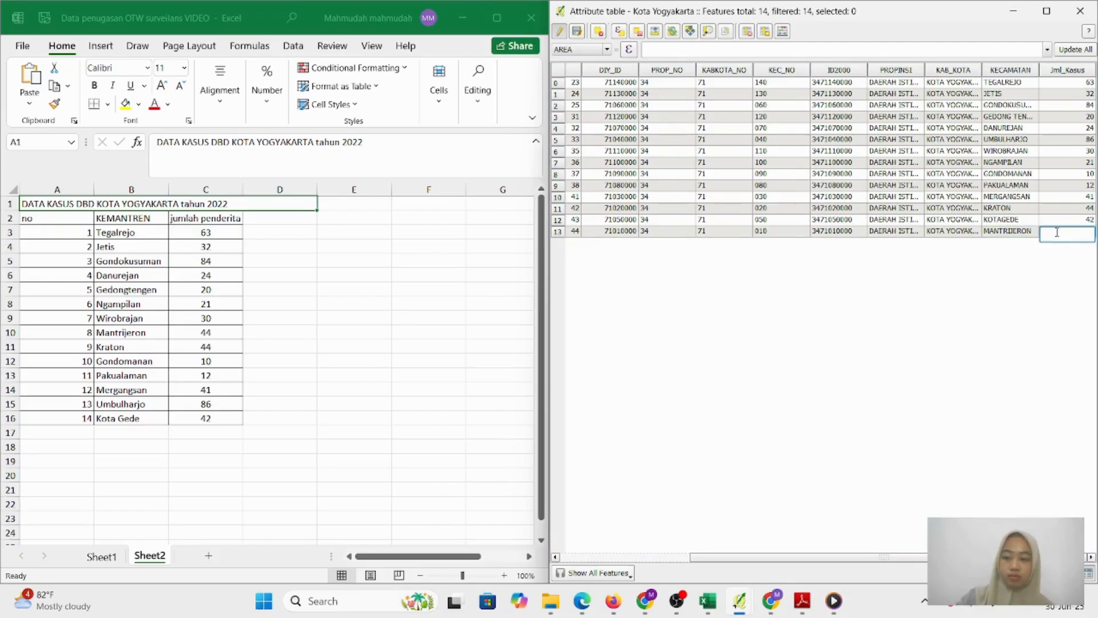
Enter 44 for Mantrijeron, then stop editing and save the Jml_Kasus edits
type("44")
left_click(1025, 233)
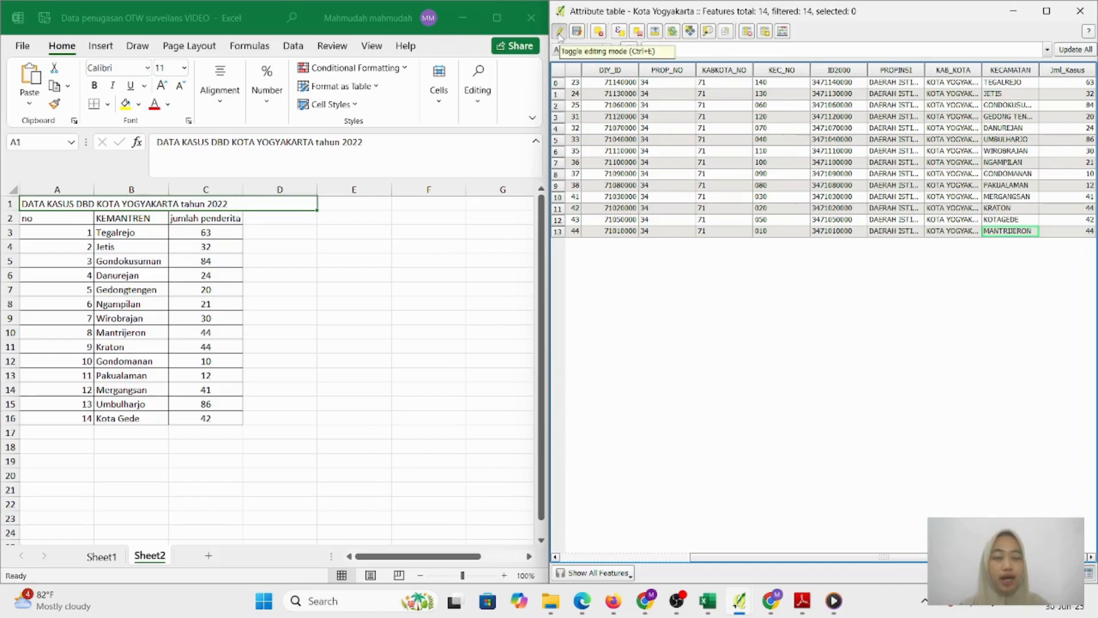
left_click(560, 33)
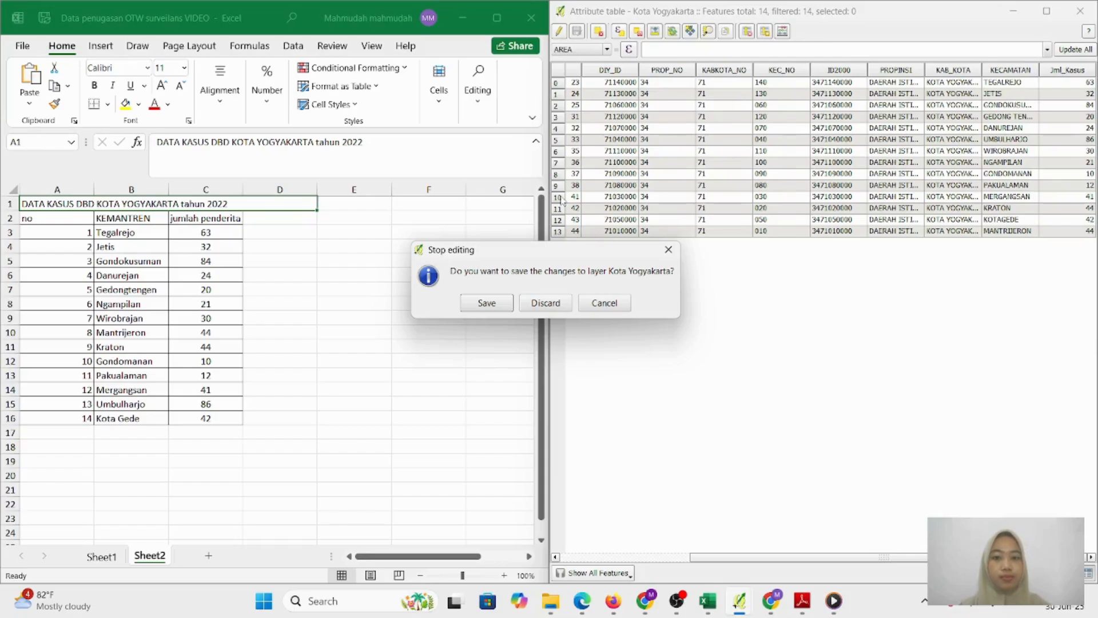
left_click(486, 302)
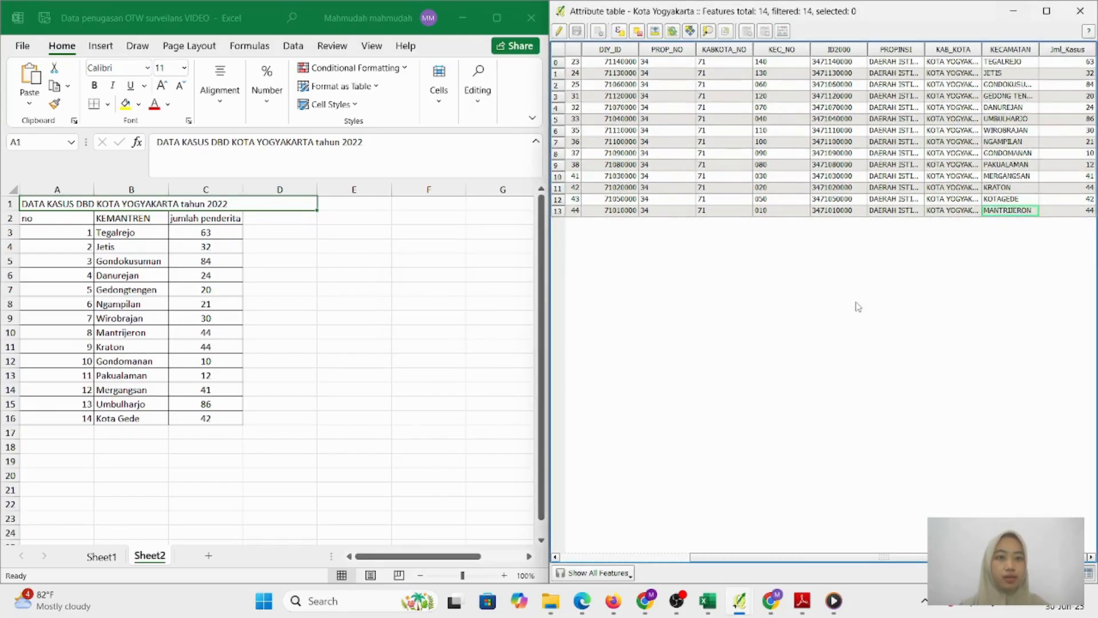
Bring QGIS forward and open the Kota Yogyakarta Layer Properties at the Style page
mouse_move(740, 601)
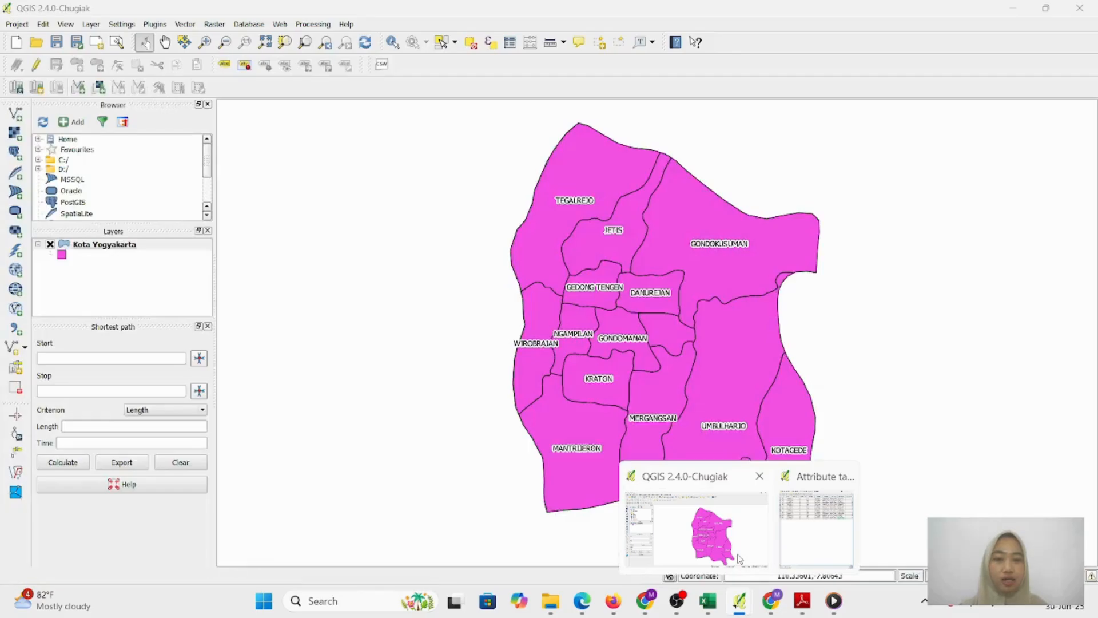
left_click(739, 558)
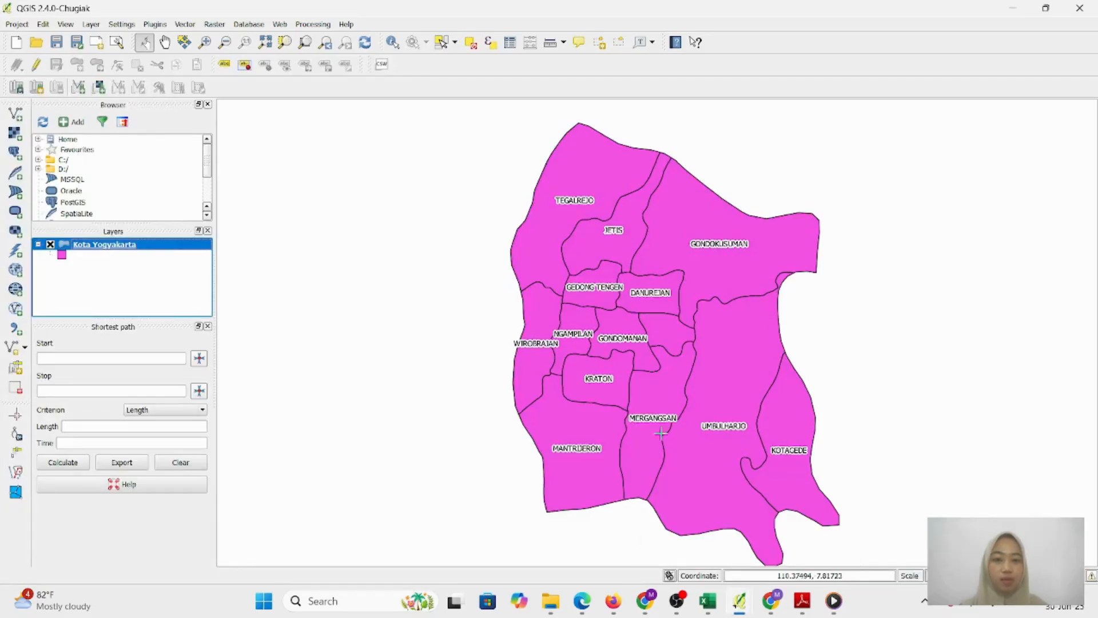
mouse_move(465, 393)
left_mouse_down()
mouse_move(456, 376)
mouse_move(456, 386)
left_mouse_up()
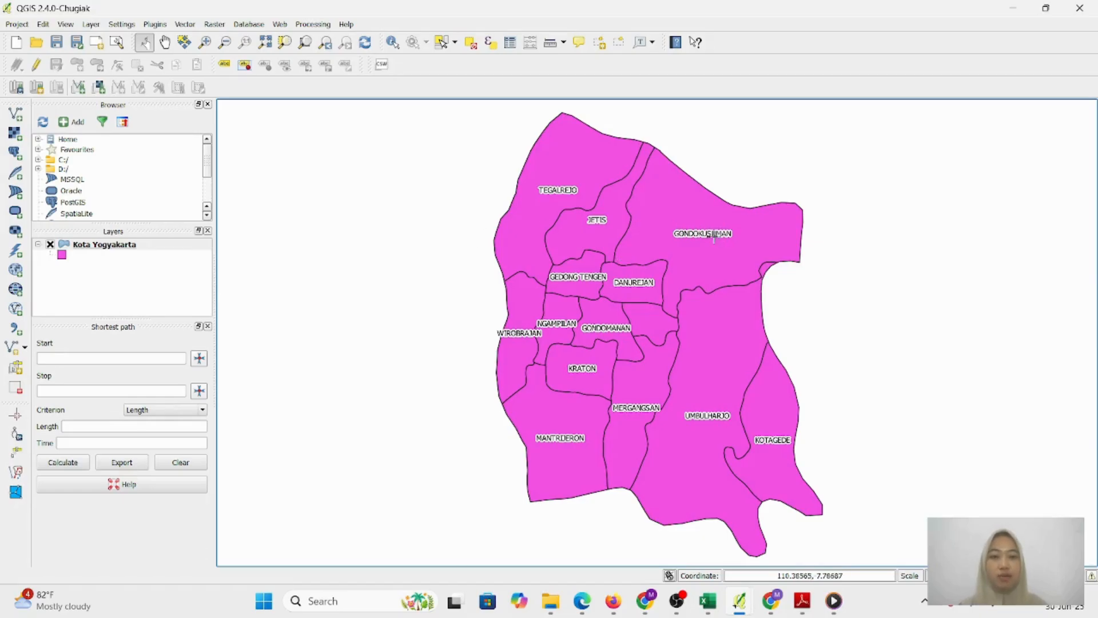
right_click(104, 246)
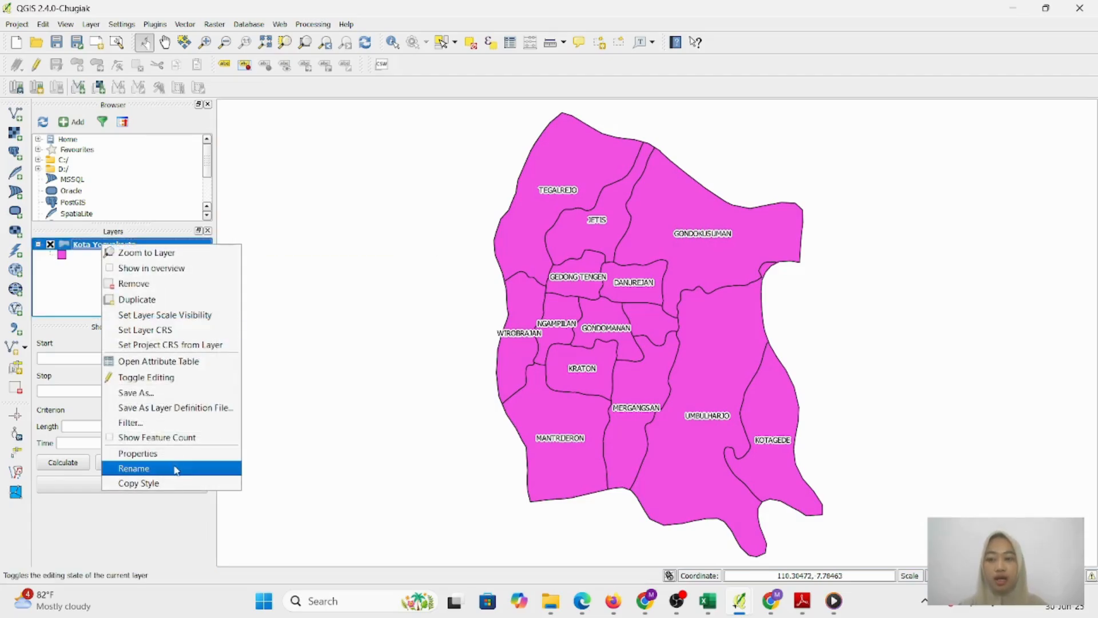
left_click(137, 453)
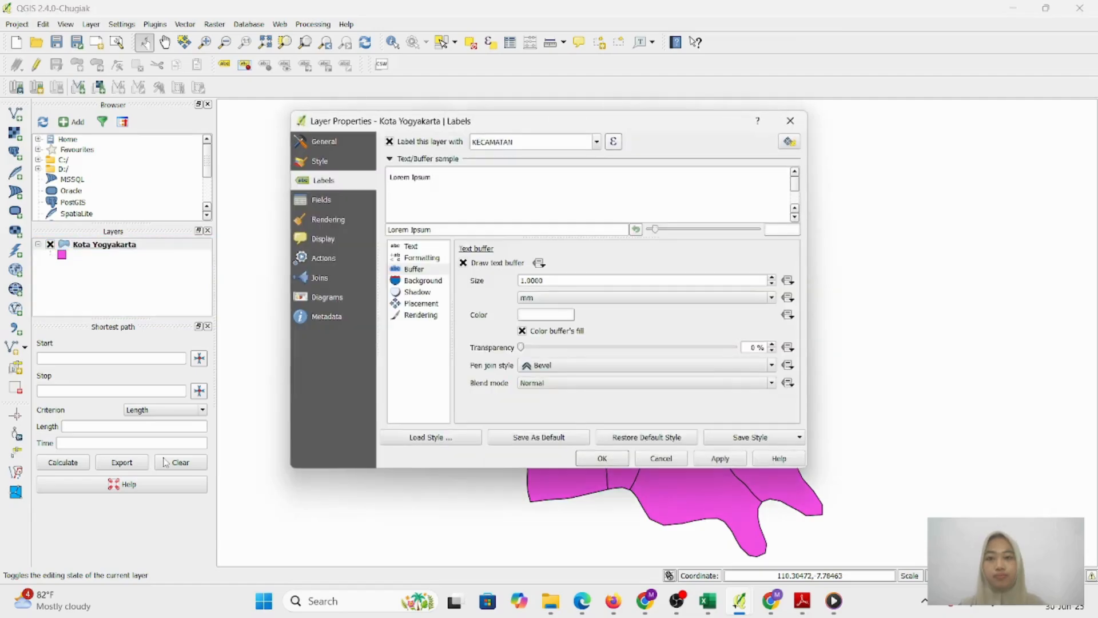
left_click(343, 164)
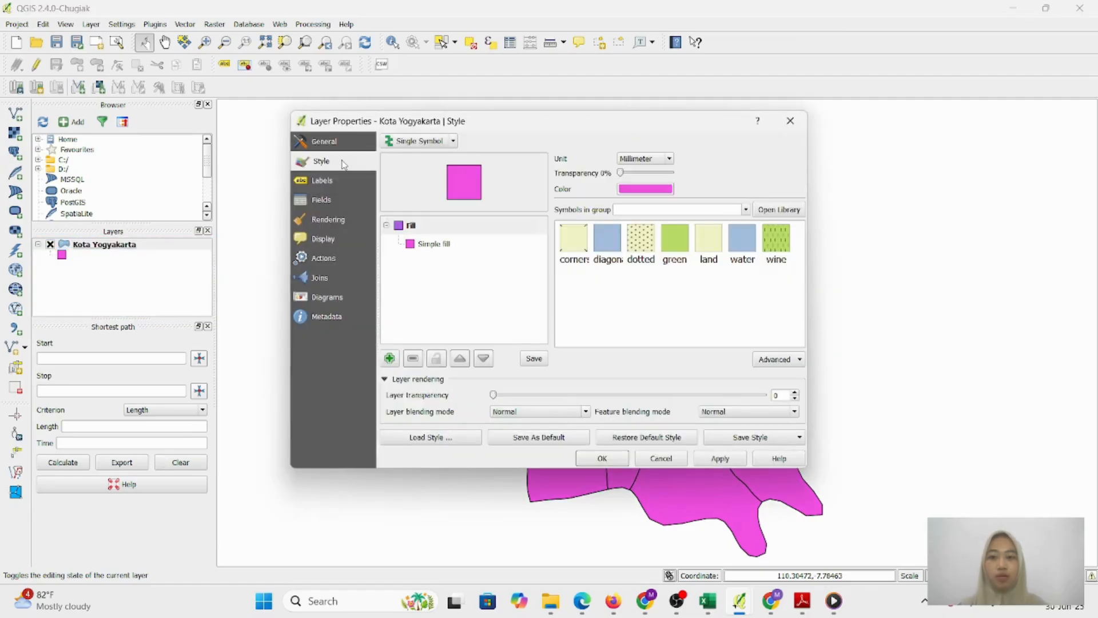
Switch the symbology to Graduated on the Jml_Kasus field with the PuRd colour ramp
left_click(453, 142)
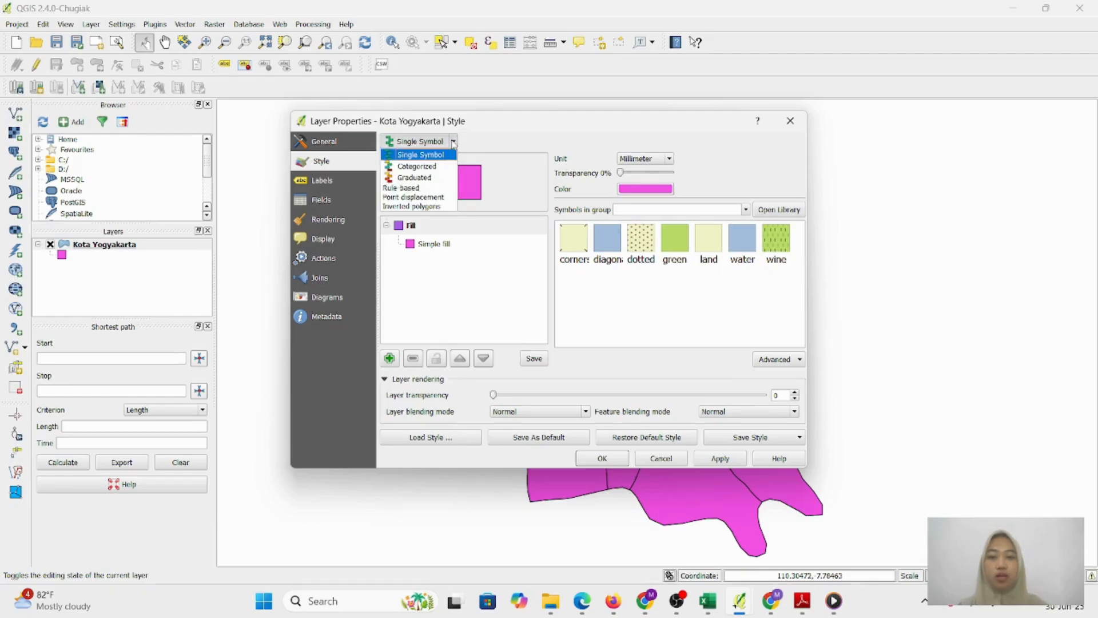
left_click(406, 178)
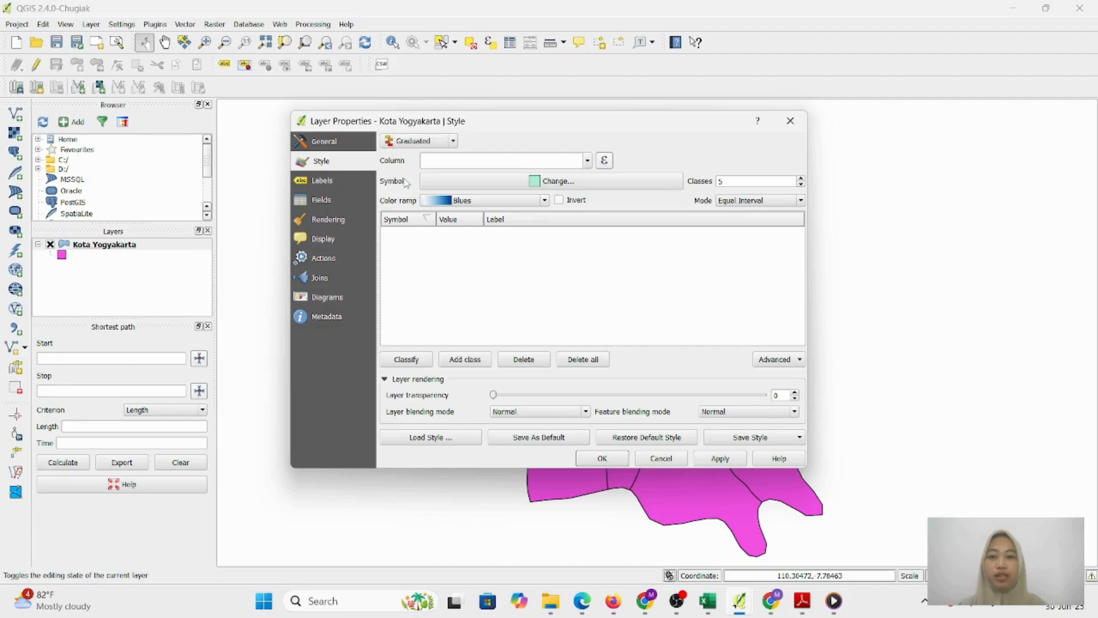
left_click(588, 161)
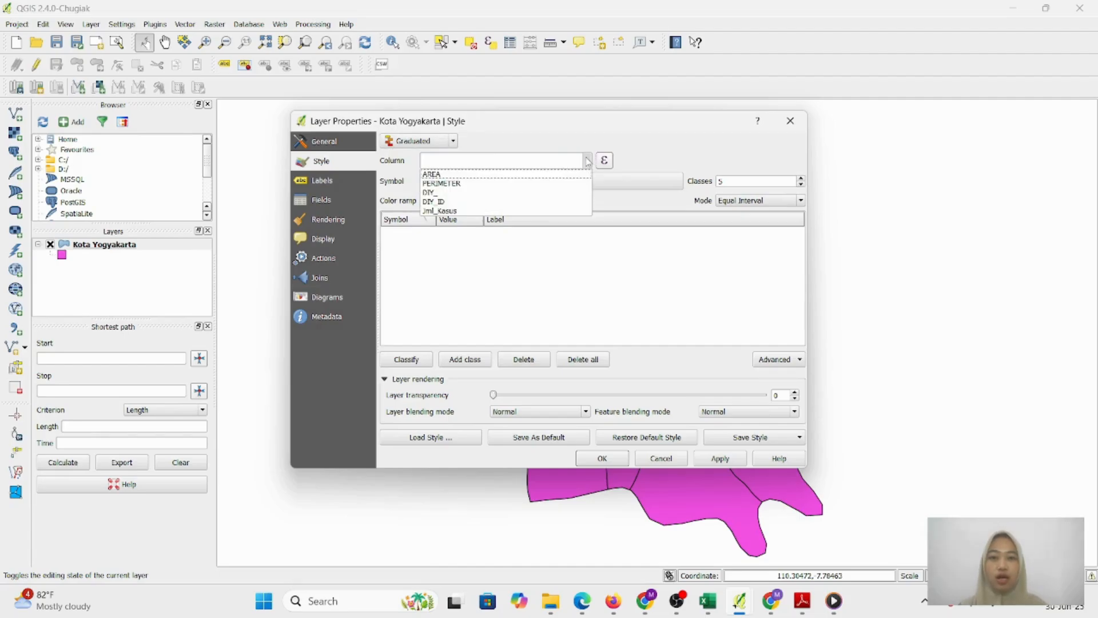
left_click(524, 212)
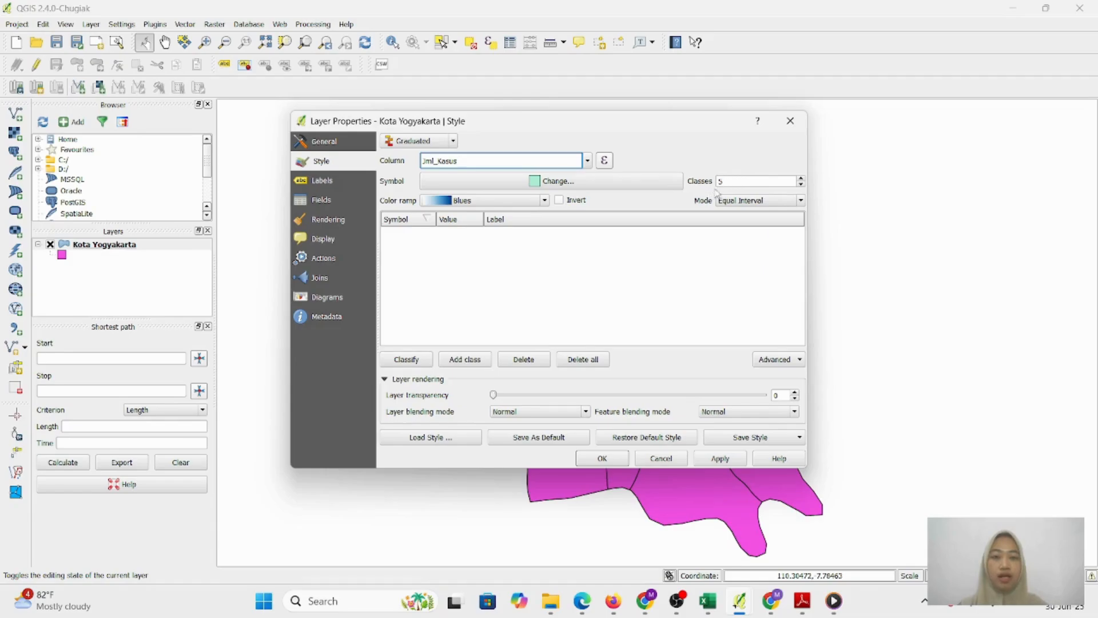
left_click(545, 201)
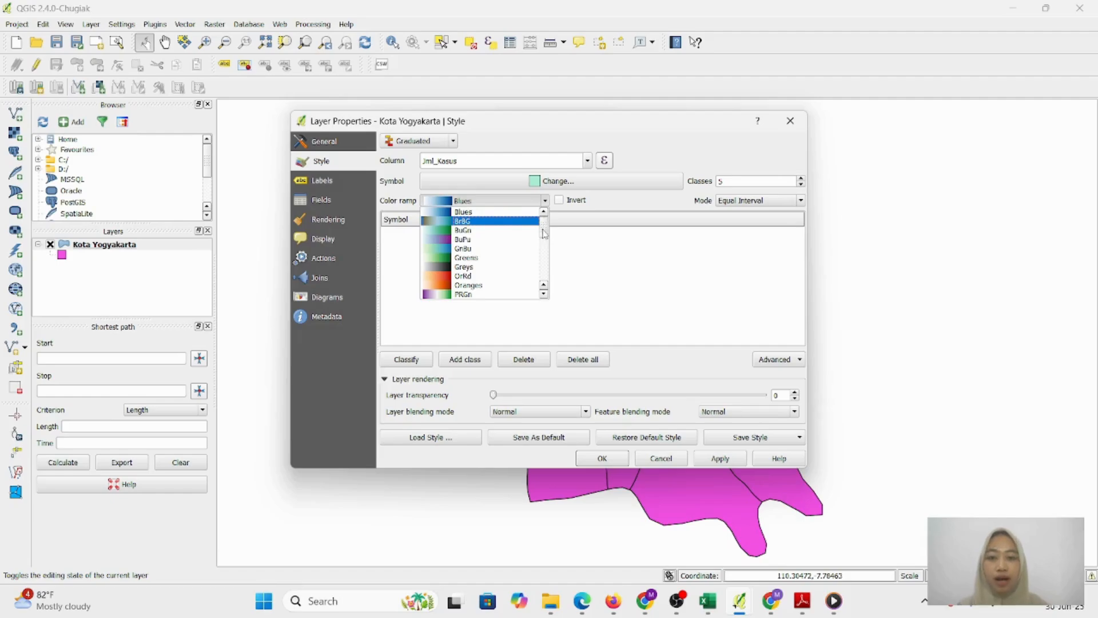
left_click_drag(544, 235, 543, 249)
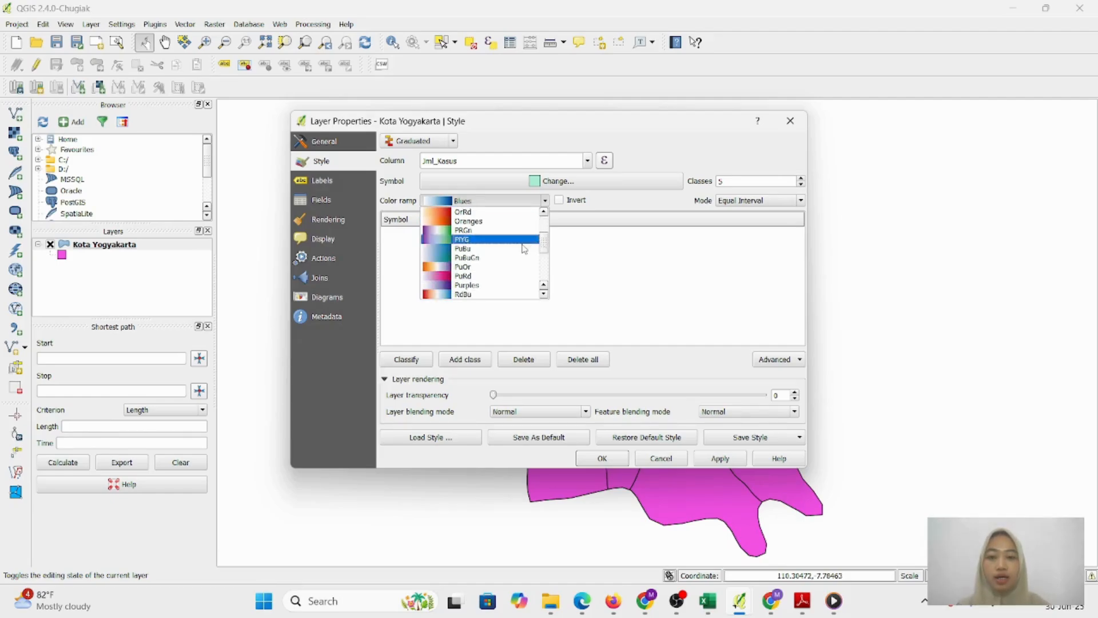
left_click(479, 275)
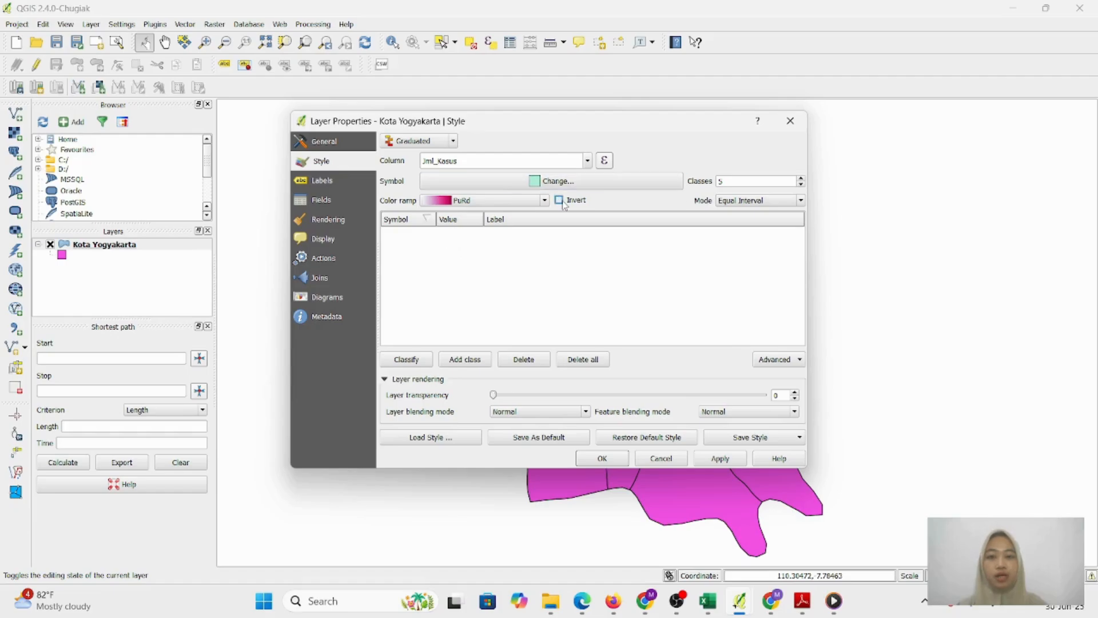
Classify into five Equal Interval classes, 10.0000–25.2000 through 70.8000–86.0000
left_click(412, 363)
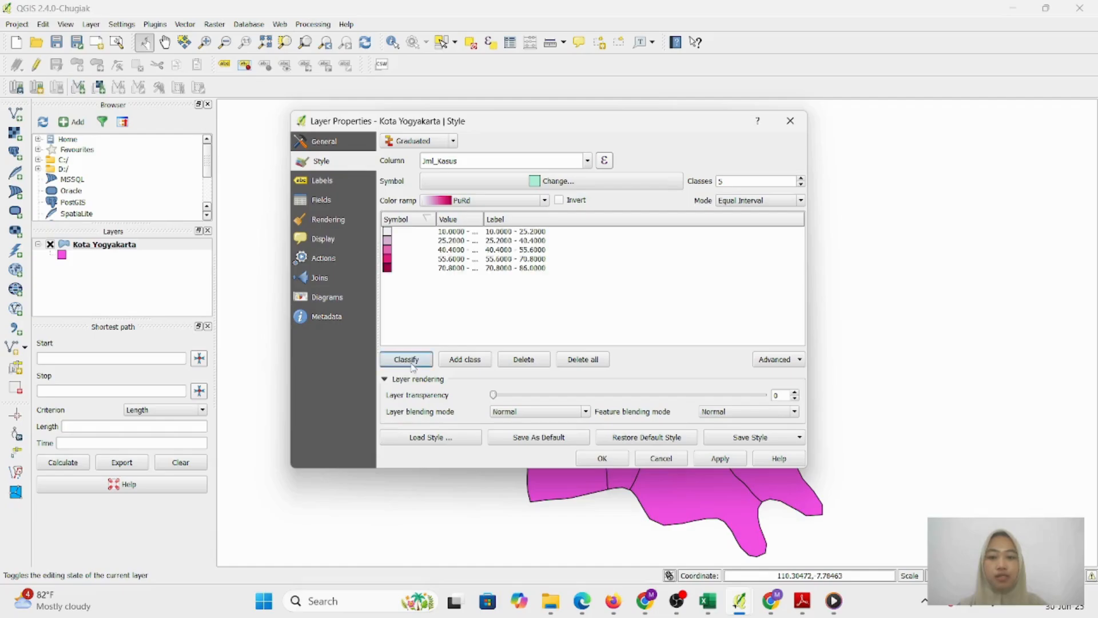
left_click(526, 237)
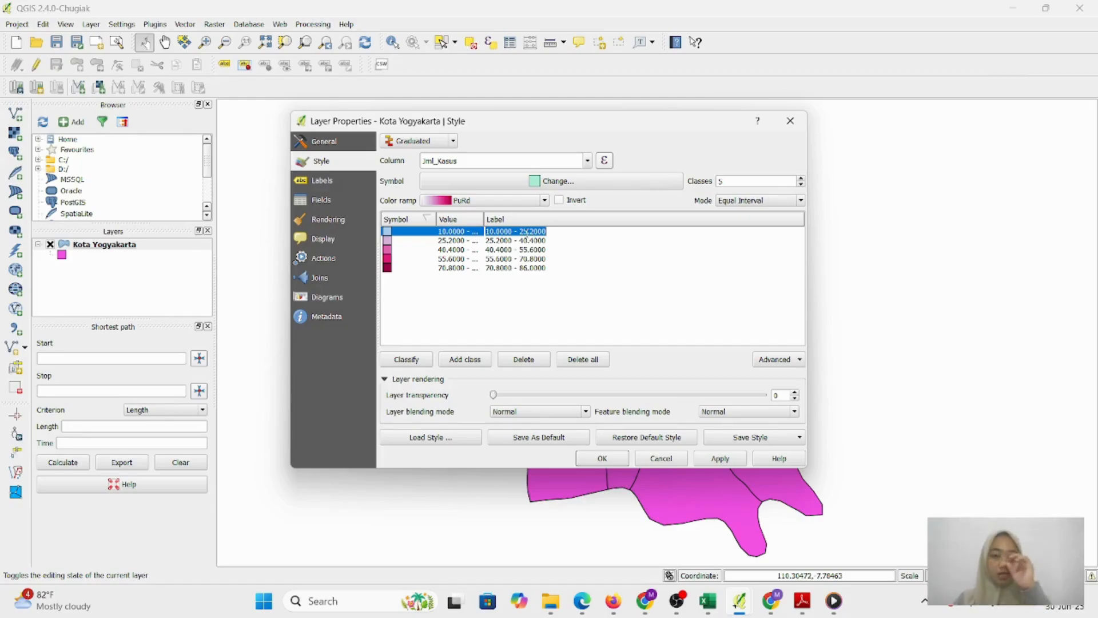
Label the first two classes Sangat Rendah and Rendah
type("s")
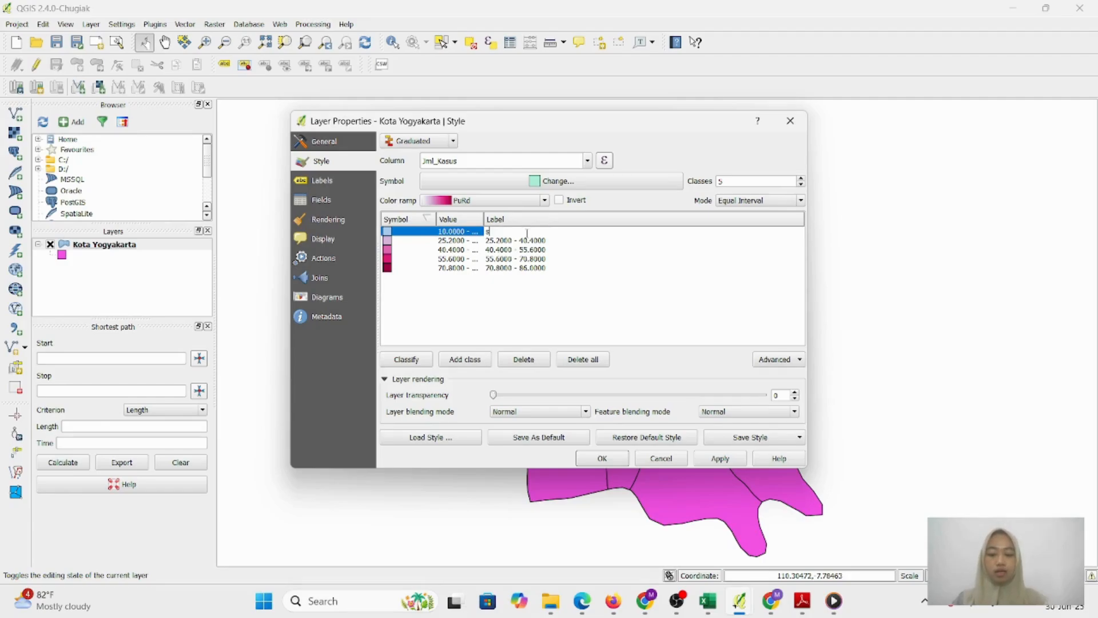
key("BackSpace")
key("BackSpace")
key("BackSpace")
type("S")
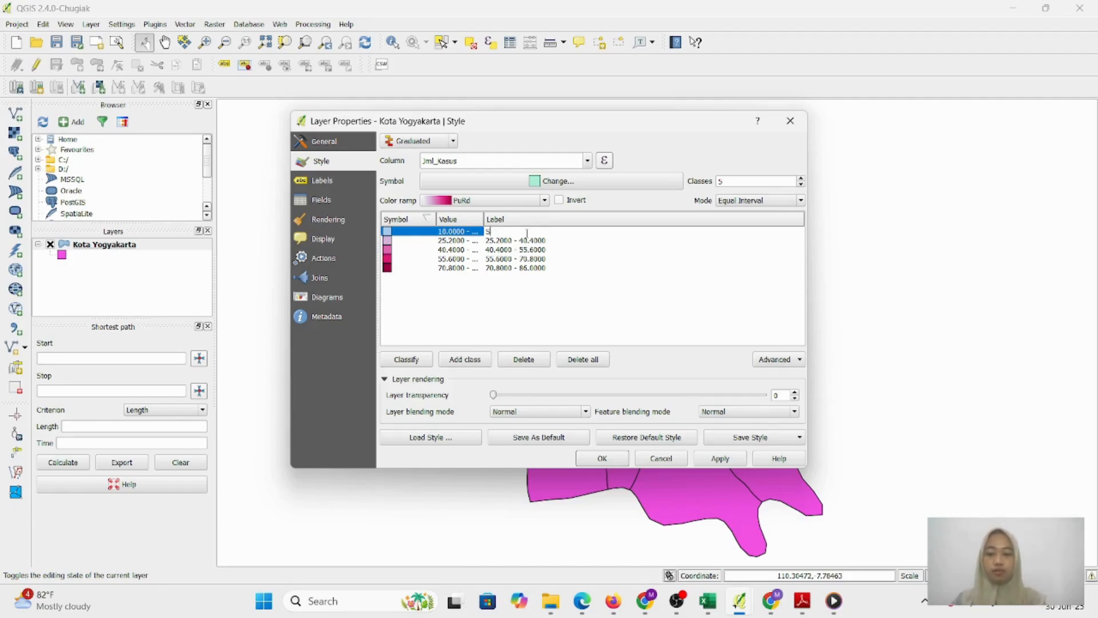
type("inga")
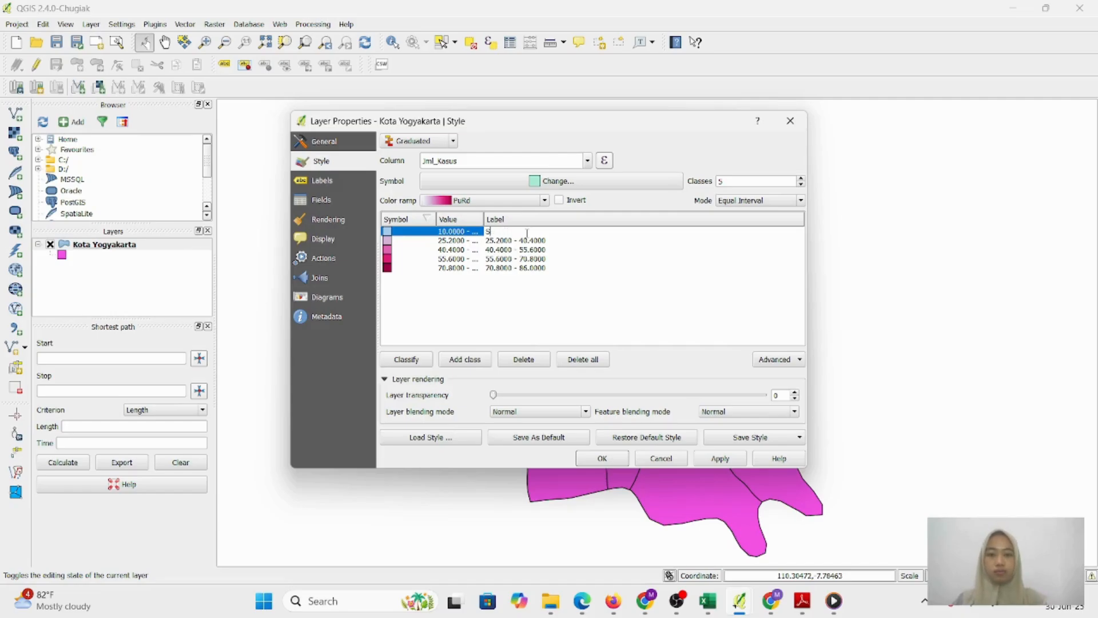
type("ngat Re")
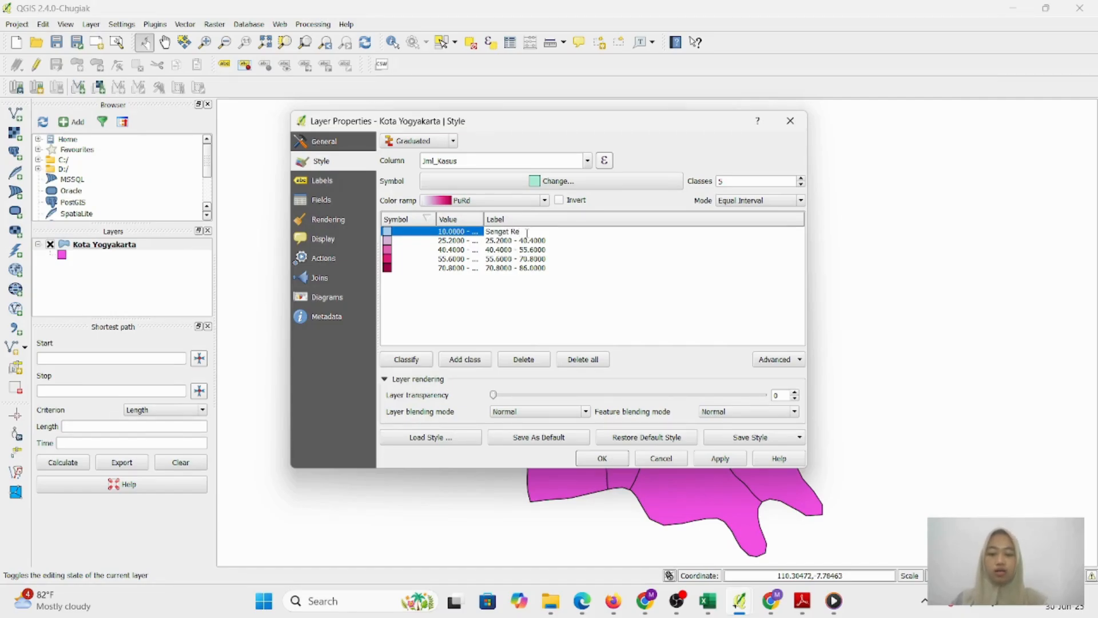
type("ndah")
double_click(547, 241)
type("Re")
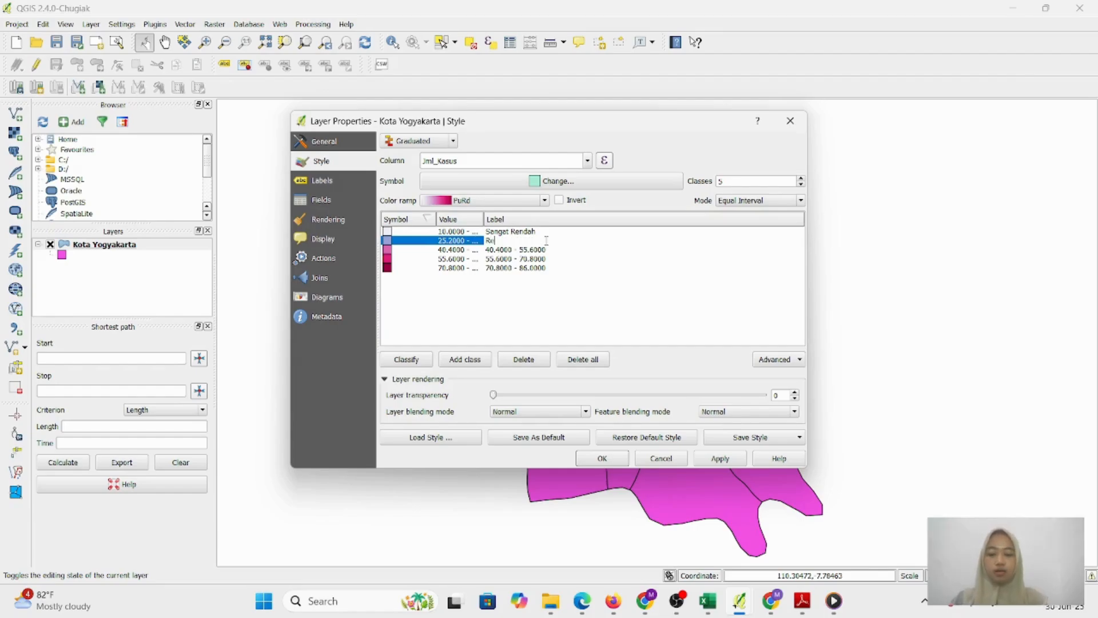
type("ndah")
Label the remaining classes Sedang, Tinggi and Sangat Tinggi, then apply the colours and confirm
double_click(538, 249)
type("Sedang")
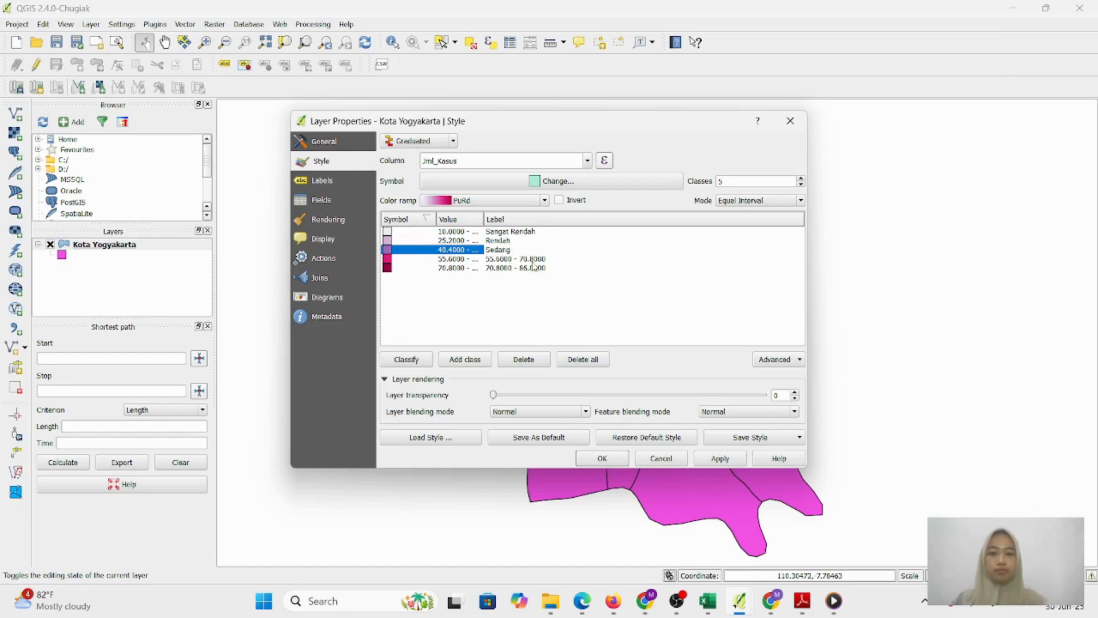
double_click(532, 259)
type("Tinggi")
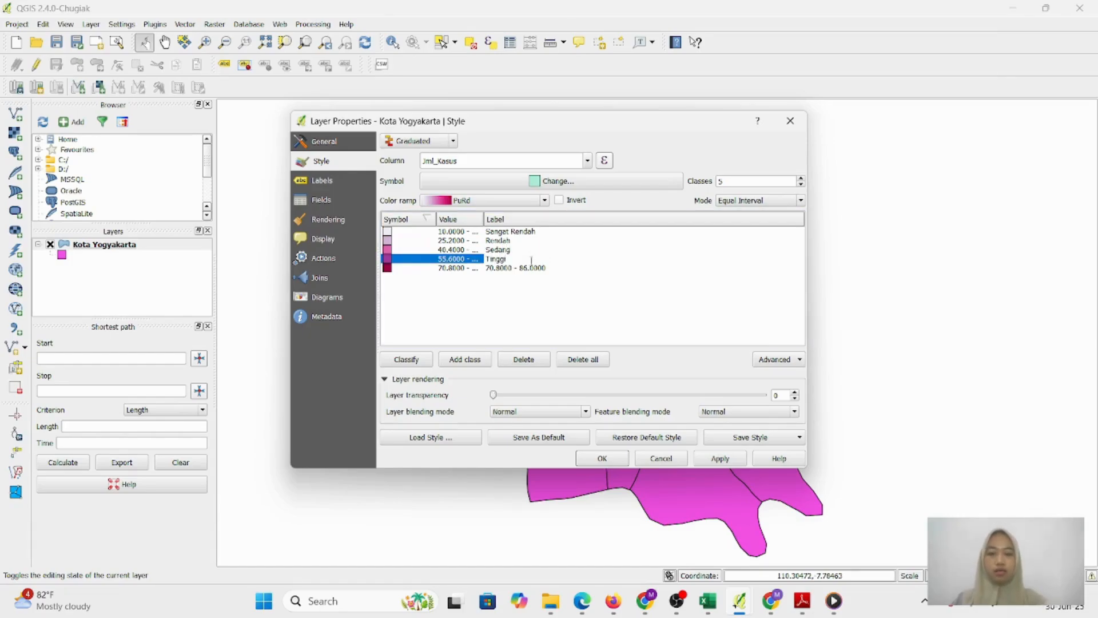
double_click(529, 267)
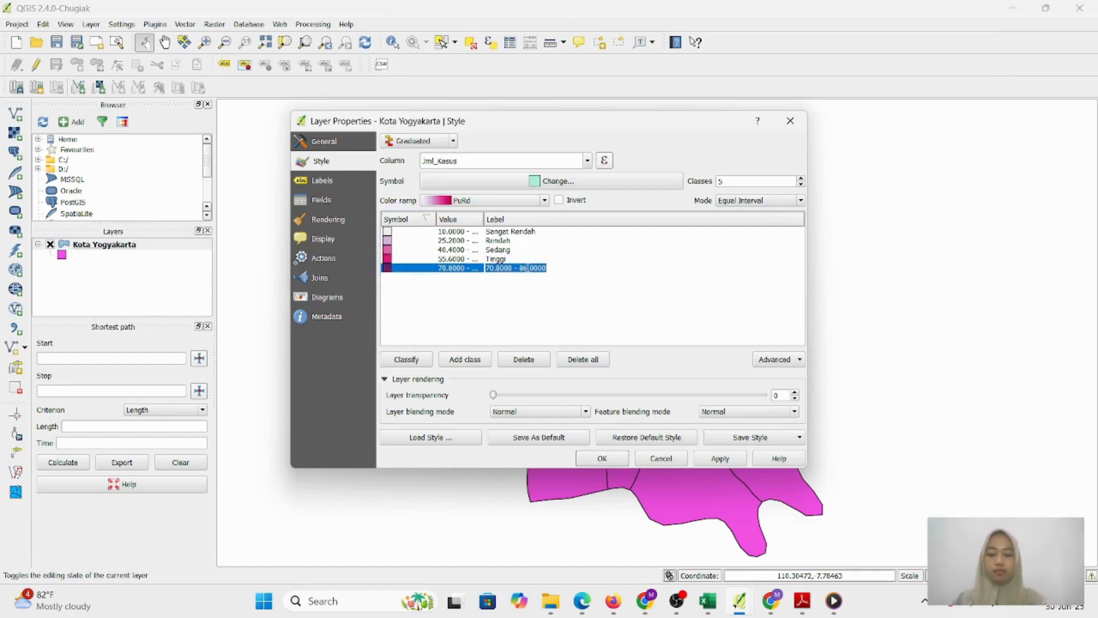
type("SAngat Tinggi")
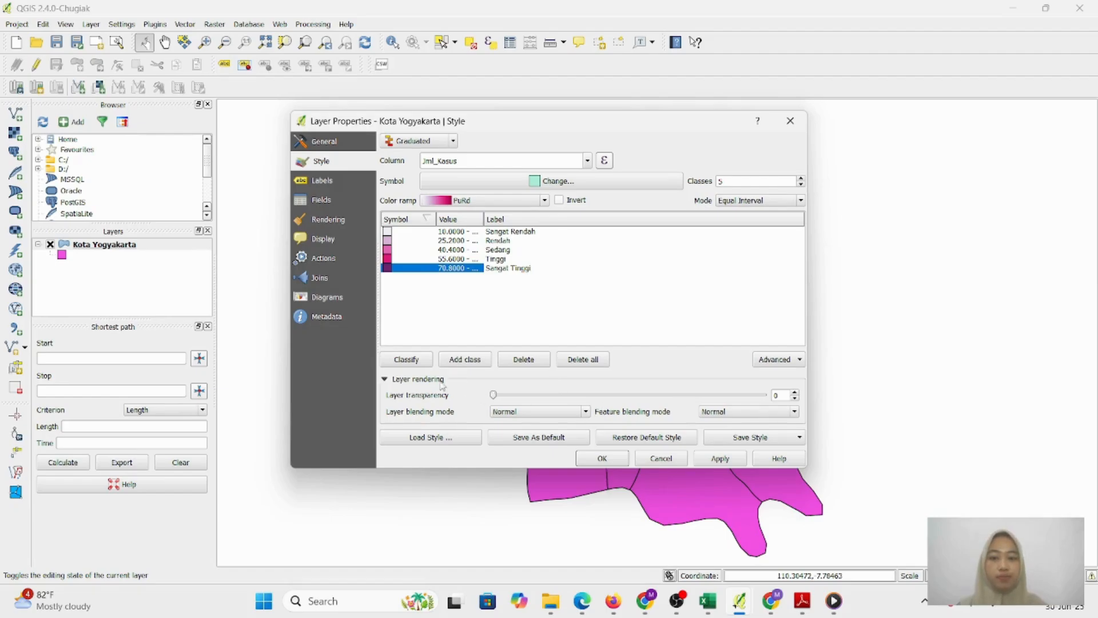
left_click(731, 460)
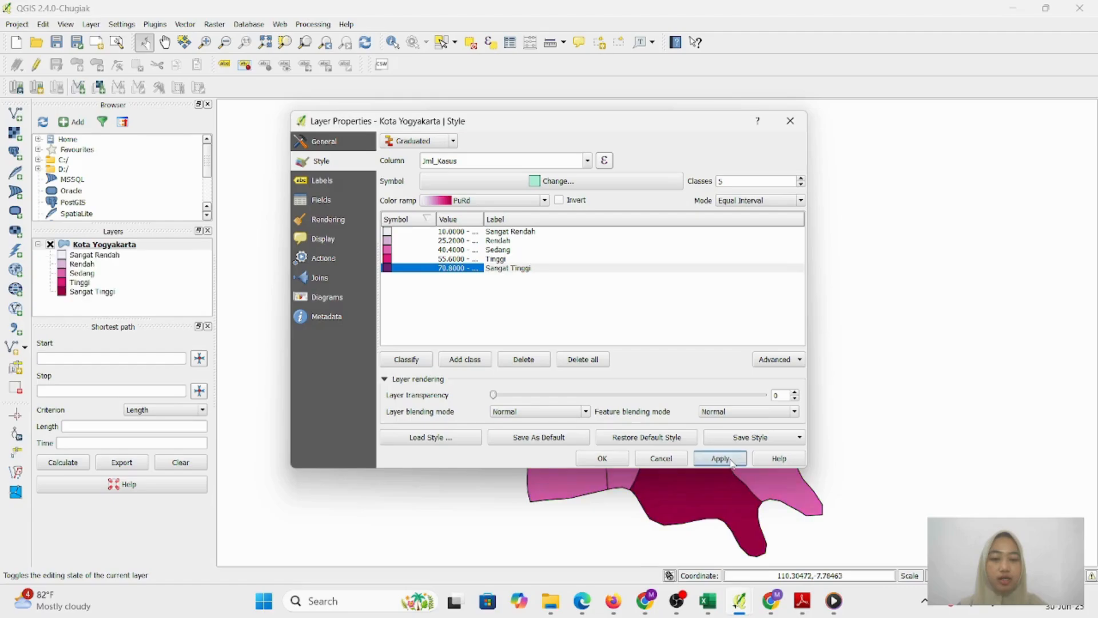
left_click(604, 460)
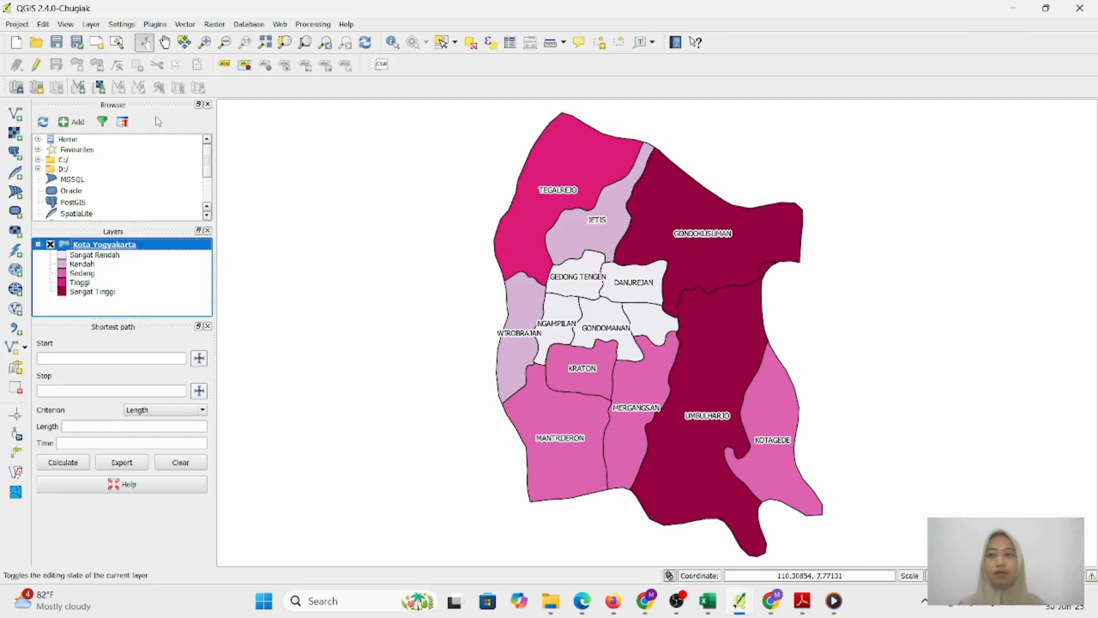
Open the Project menu with the five-class Kota Yogyakarta map displayed
left_click(18, 25)
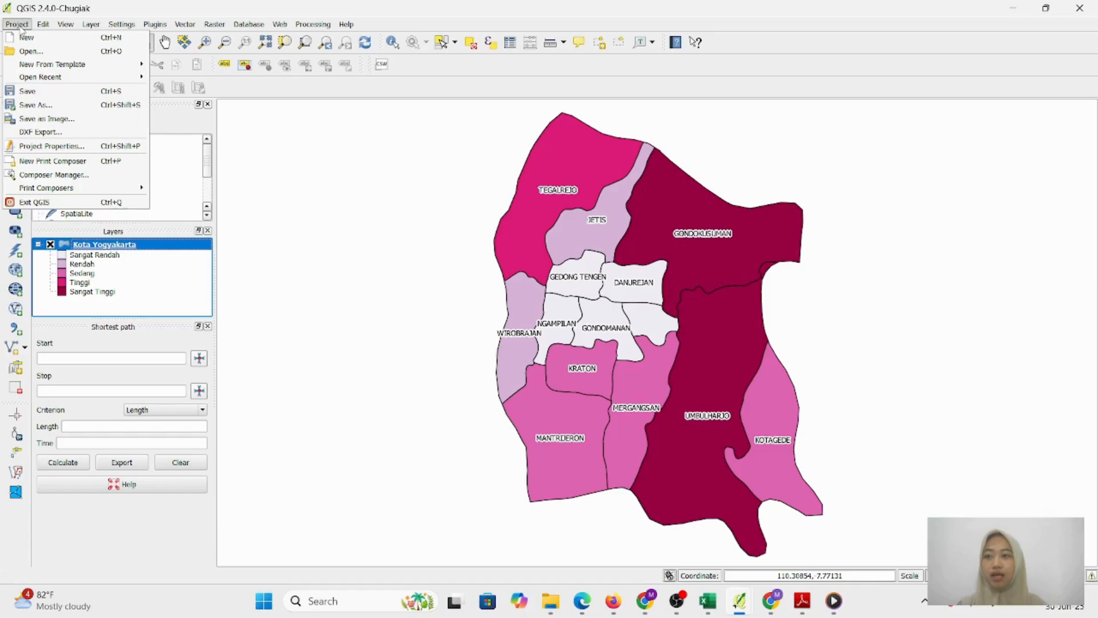
Create a print composer titled 'Peta DIY Kasus DBD' and maximise its window
left_click(57, 164)
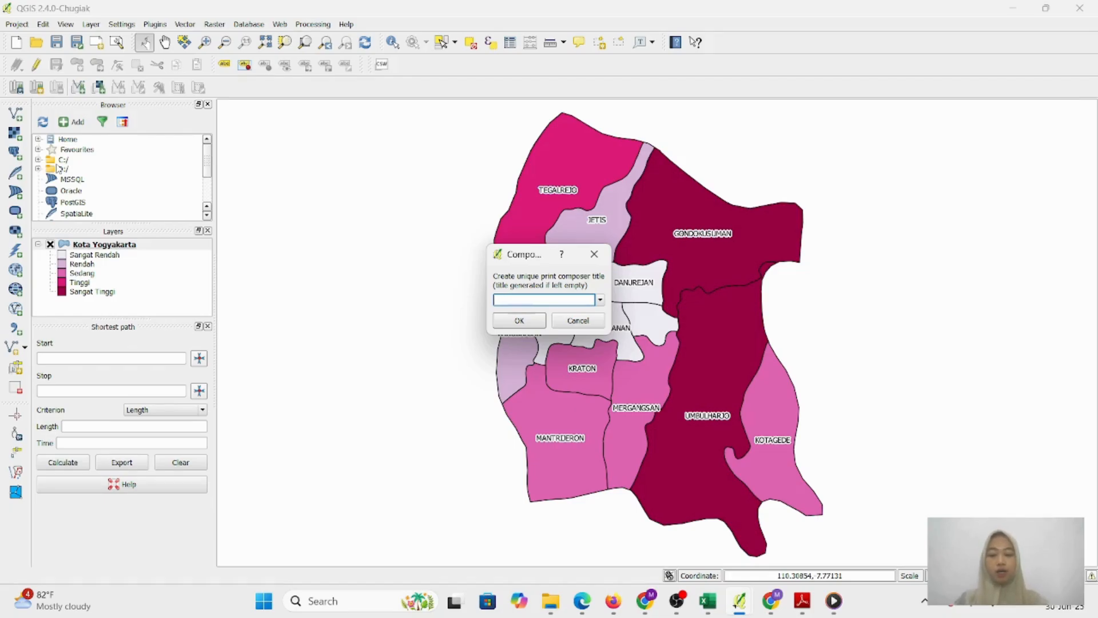
type("P")
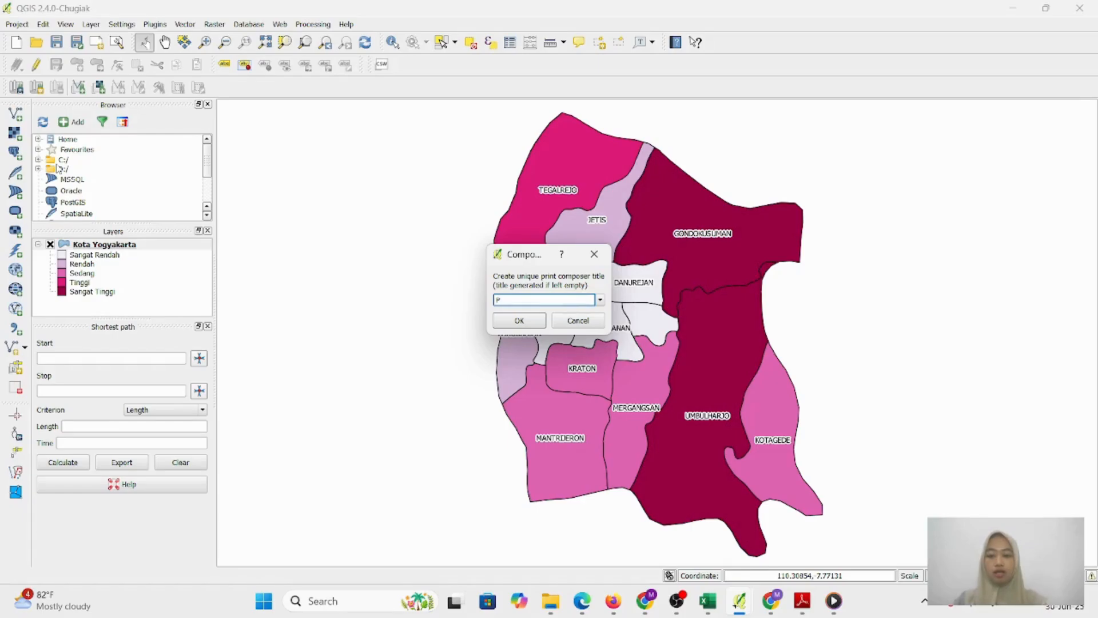
type("eta")
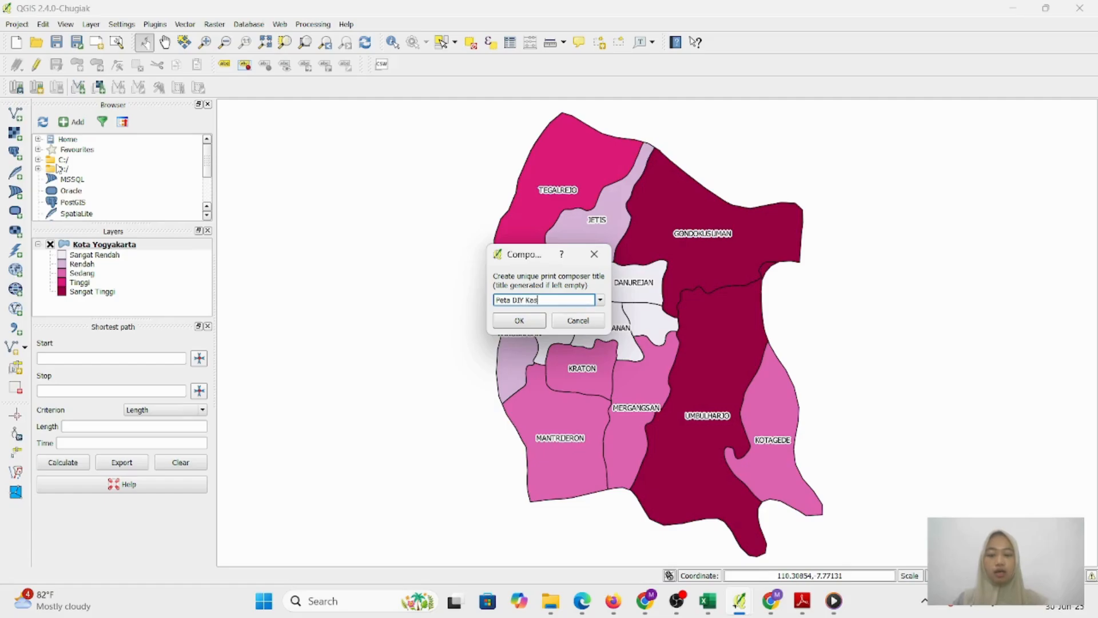
type("DIY Kasus DBD")
left_click(504, 321)
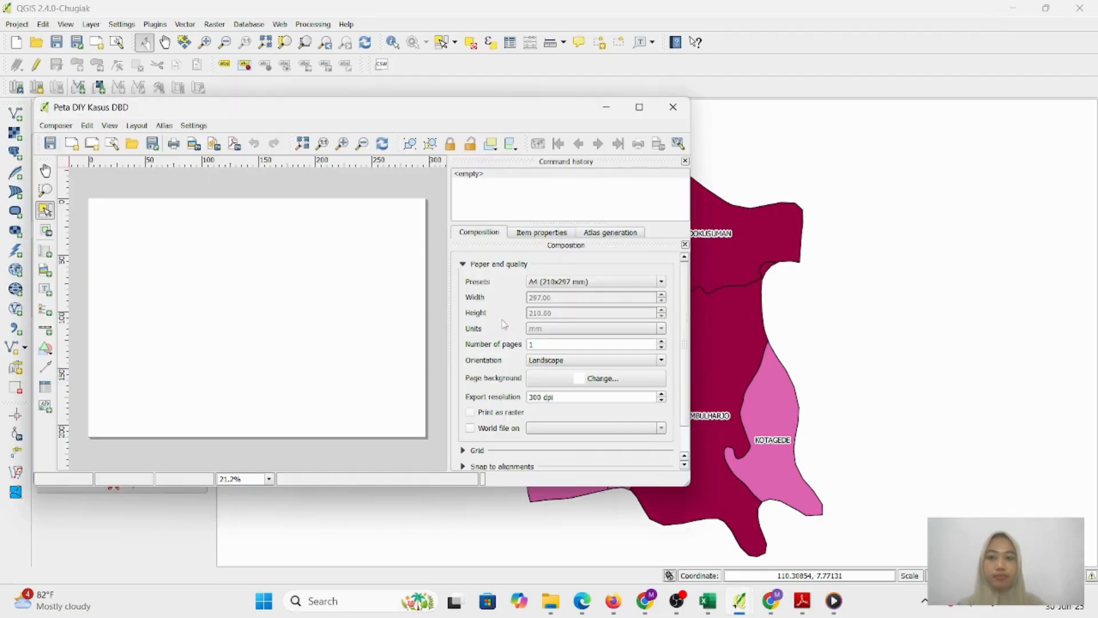
left_click(640, 108)
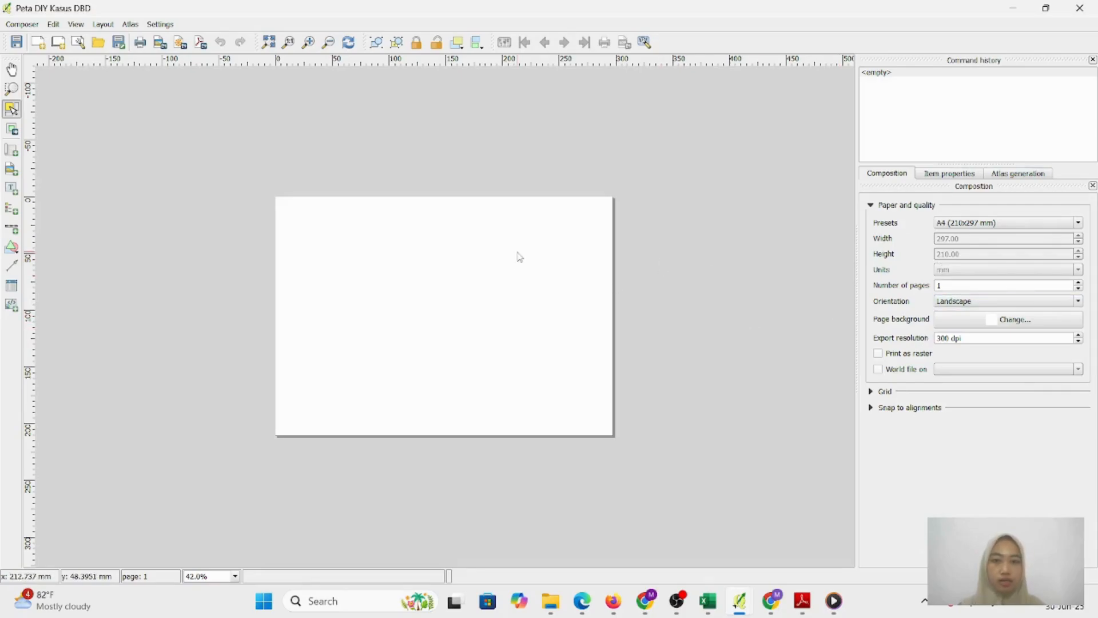
Add a map item showing the Kota Yogyakarta districts over the page's left part
left_click(308, 41)
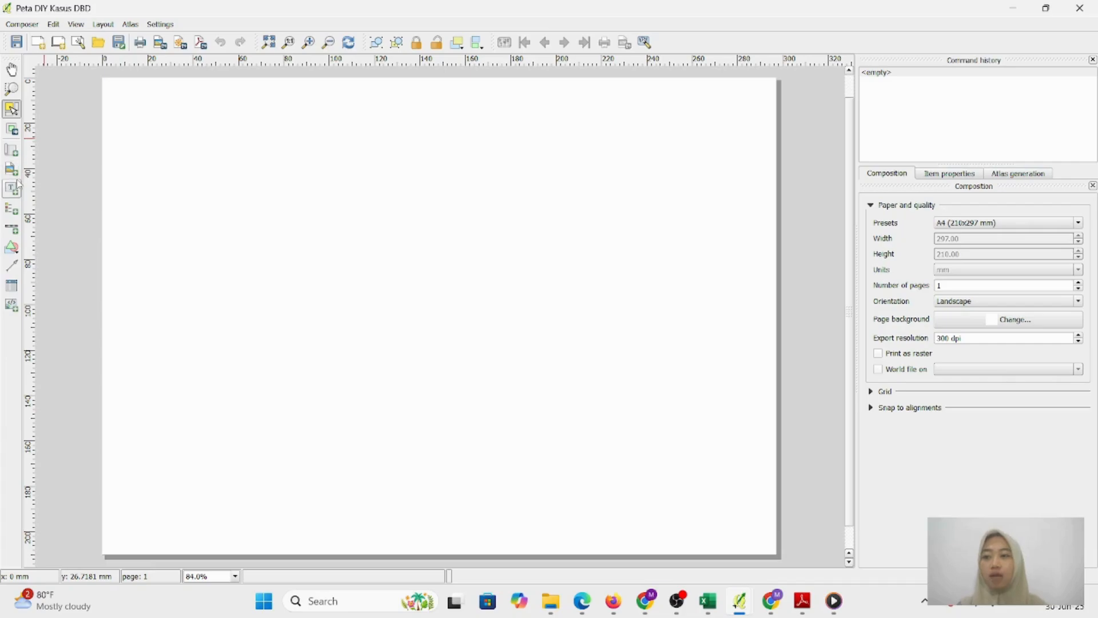
left_click(12, 150)
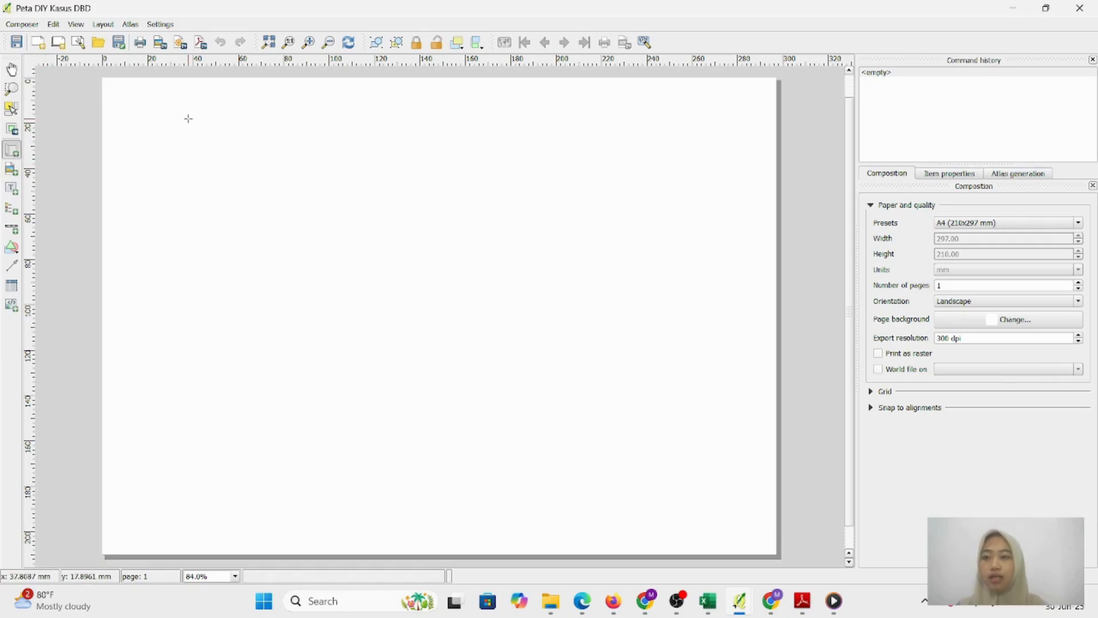
left_click_drag(110, 85, 515, 552)
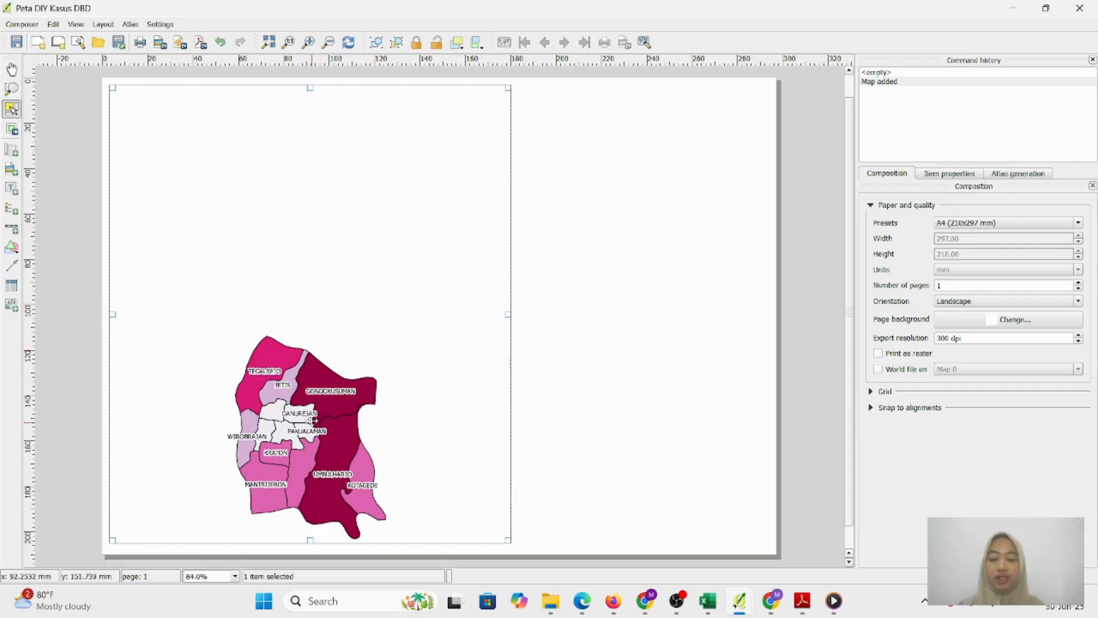
Change the composer map's scale to 51793 in its item properties
left_click(950, 174)
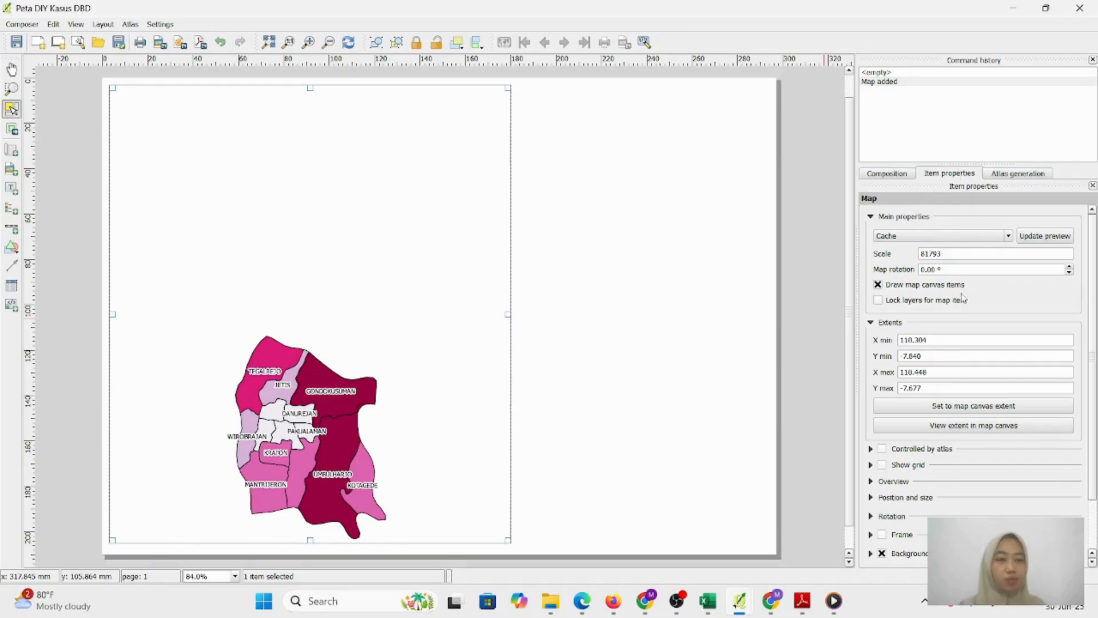
left_click_drag(947, 255, 934, 254)
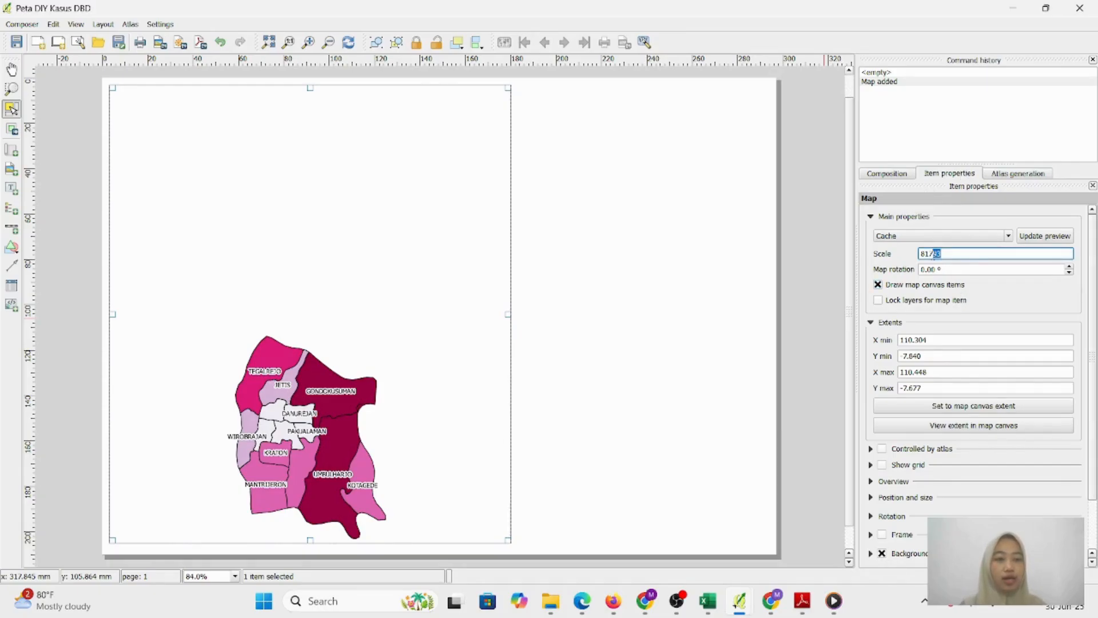
left_click(954, 255)
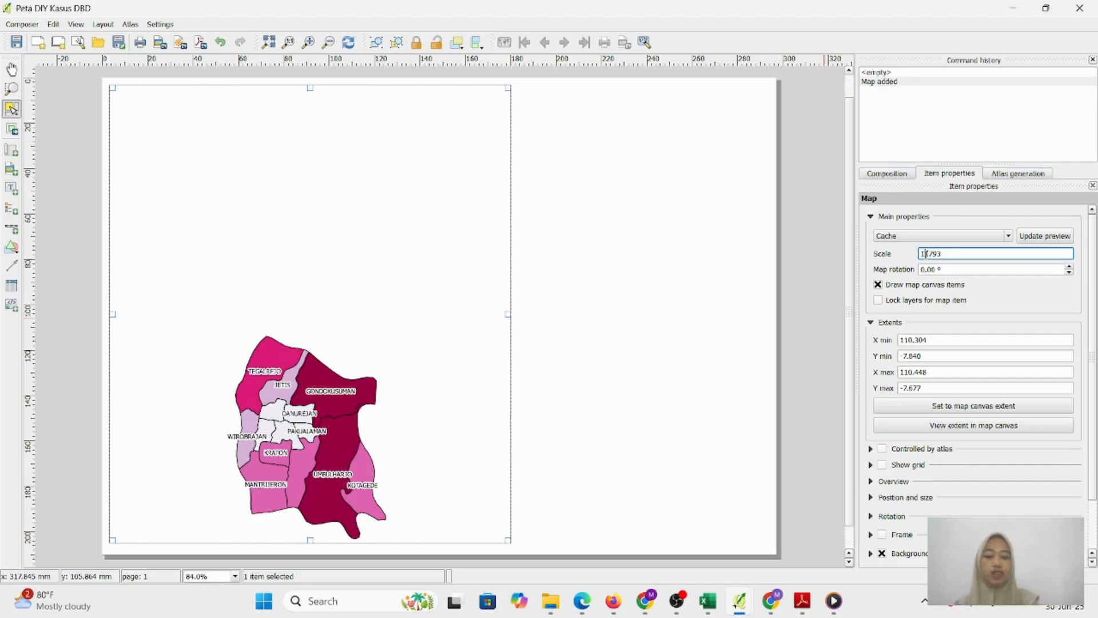
key("Return")
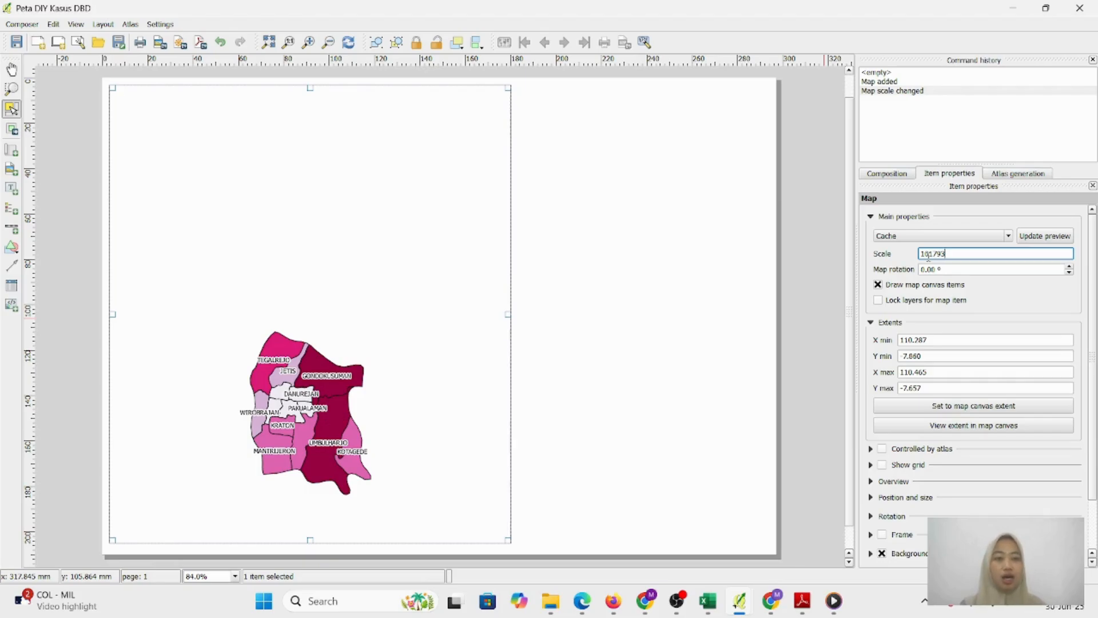
key("BackSpace")
key("BackSpace")
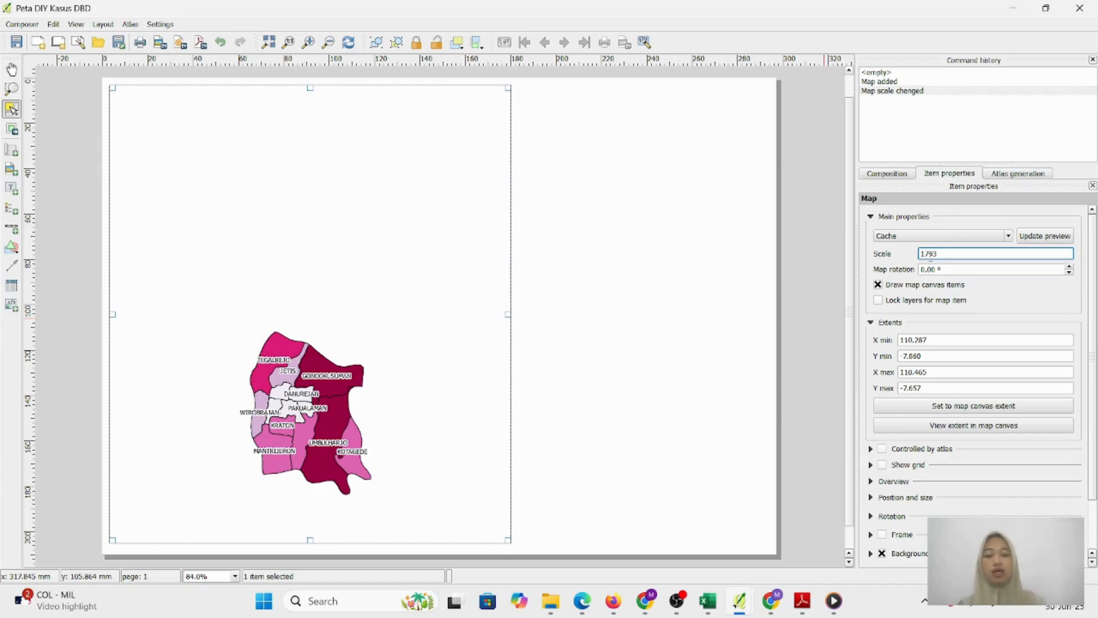
key("Return")
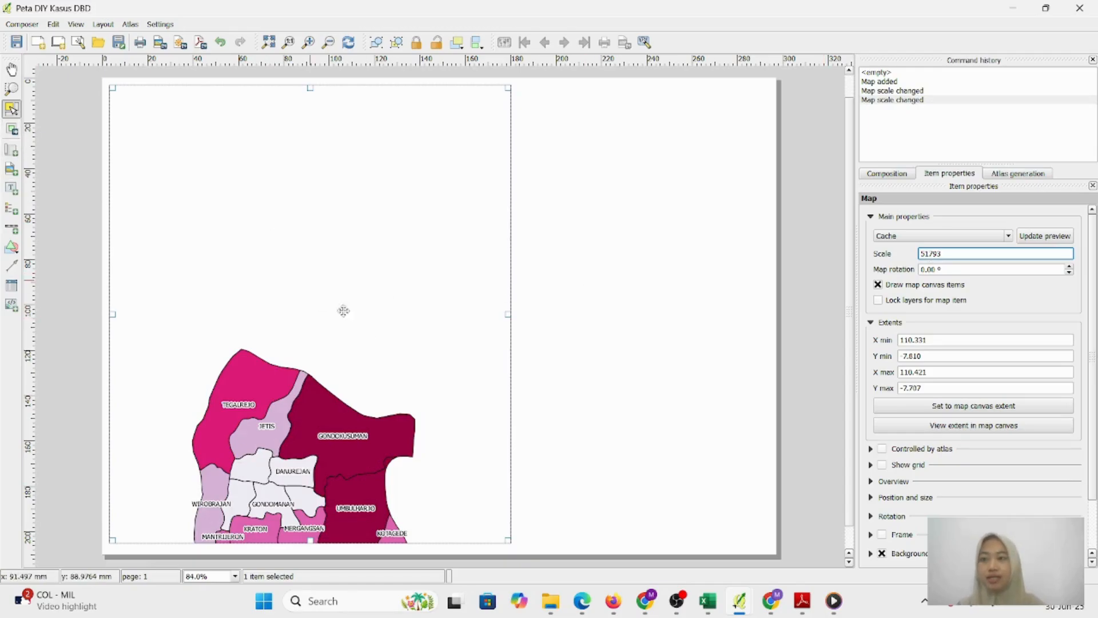
Shift the district map upward inside its map frame
left_click_drag(306, 426, 305, 434)
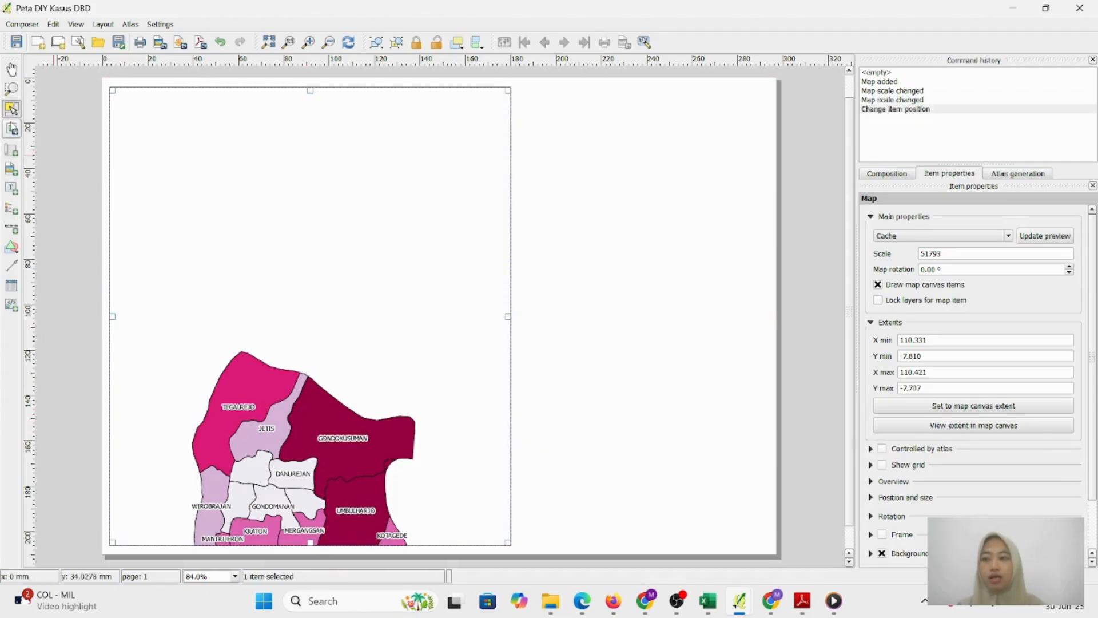
left_click(12, 130)
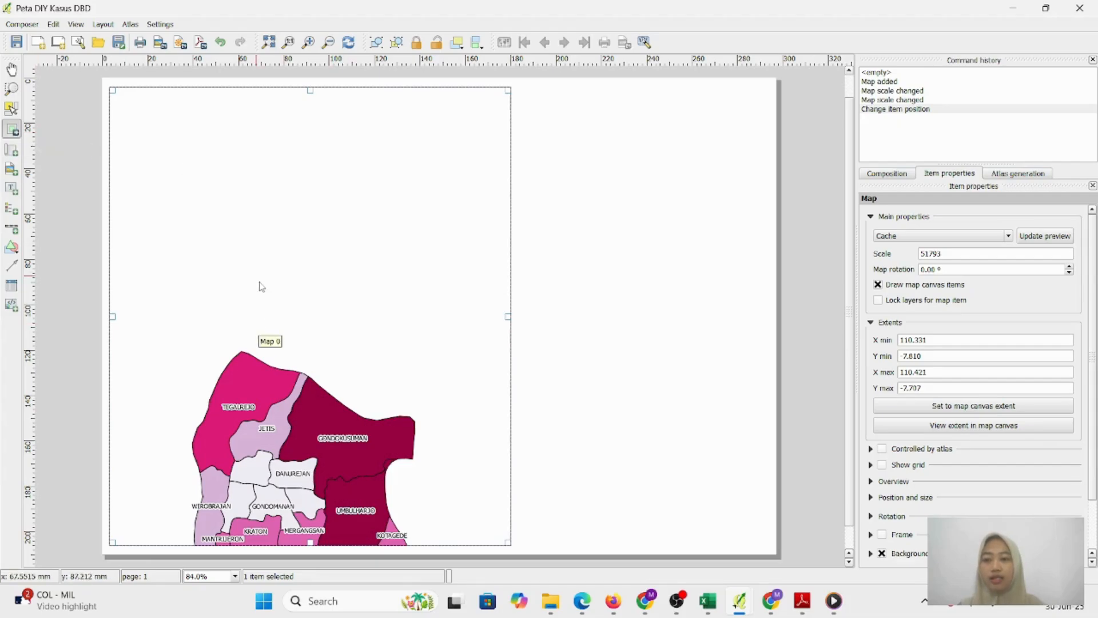
left_click_drag(289, 347, 294, 157)
left_click_drag(312, 247, 311, 231)
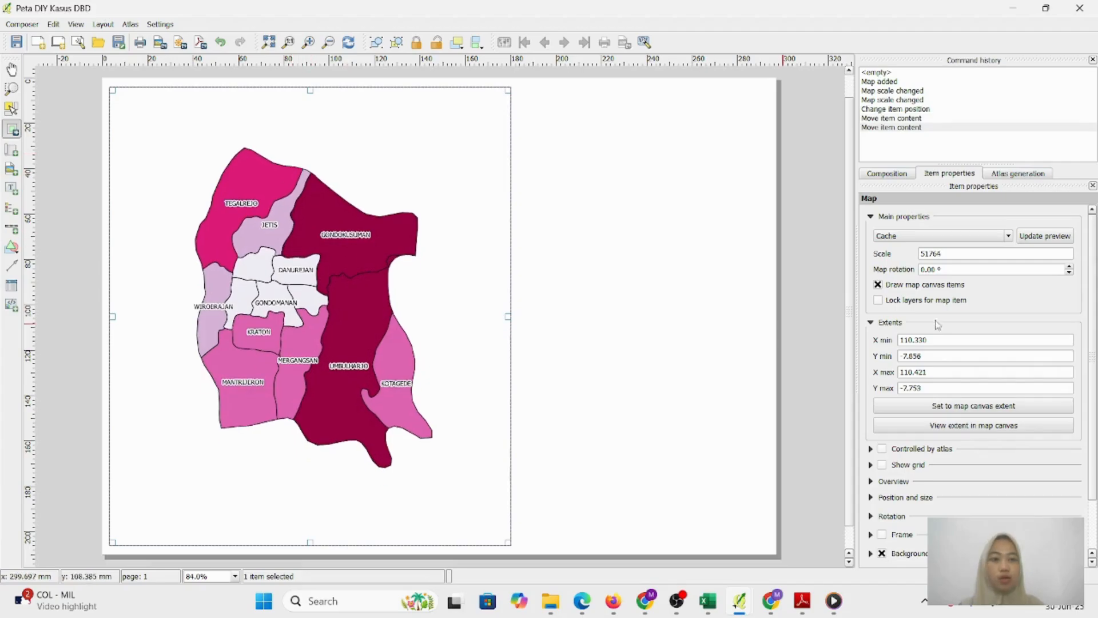
Try map scales 41764, 45764 and 35764 before settling on 40764
left_click(927, 254)
key("BackSpace")
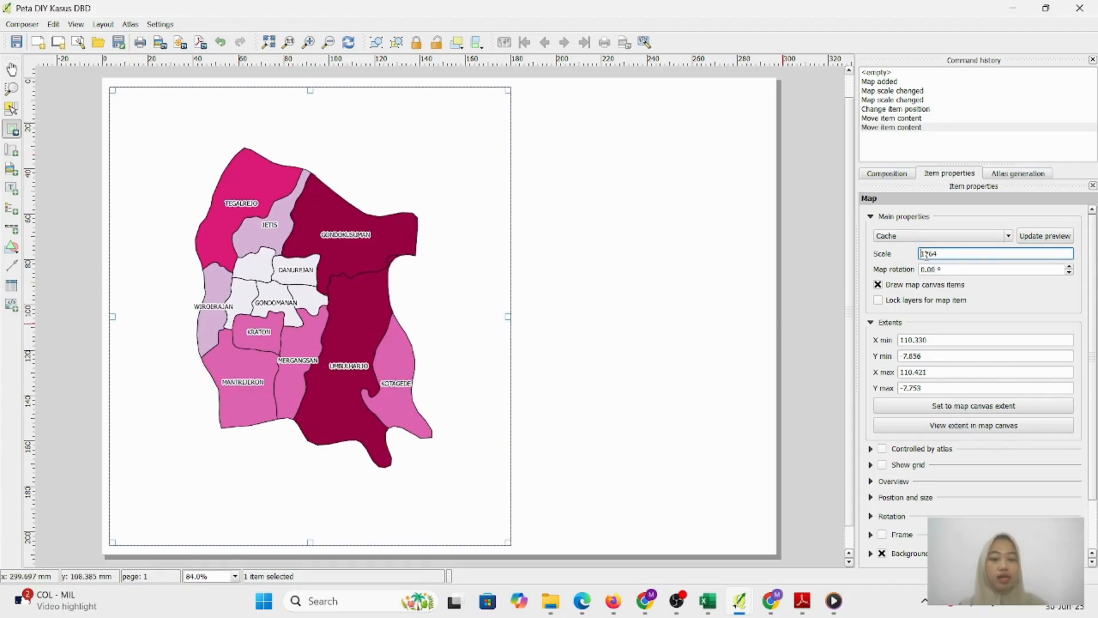
type("4")
key("Return")
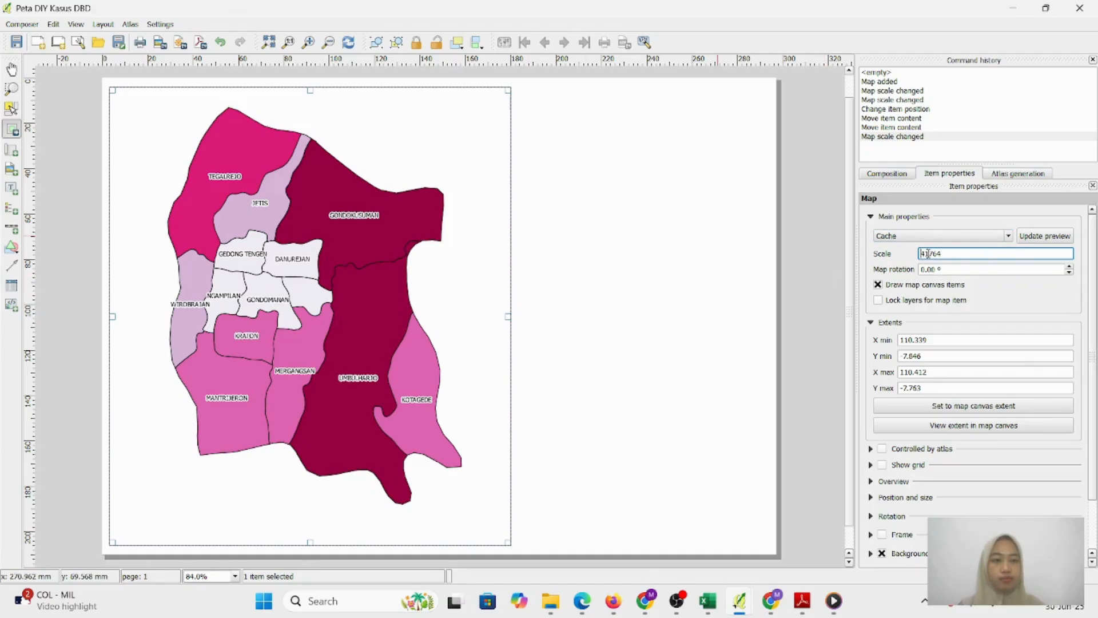
key("Return")
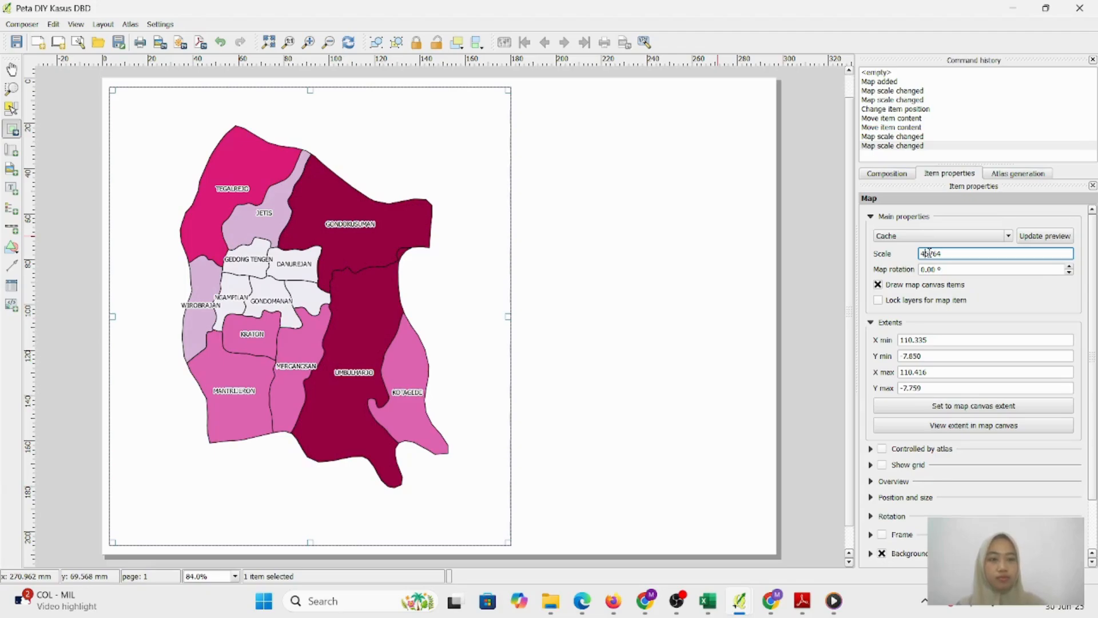
key("Return")
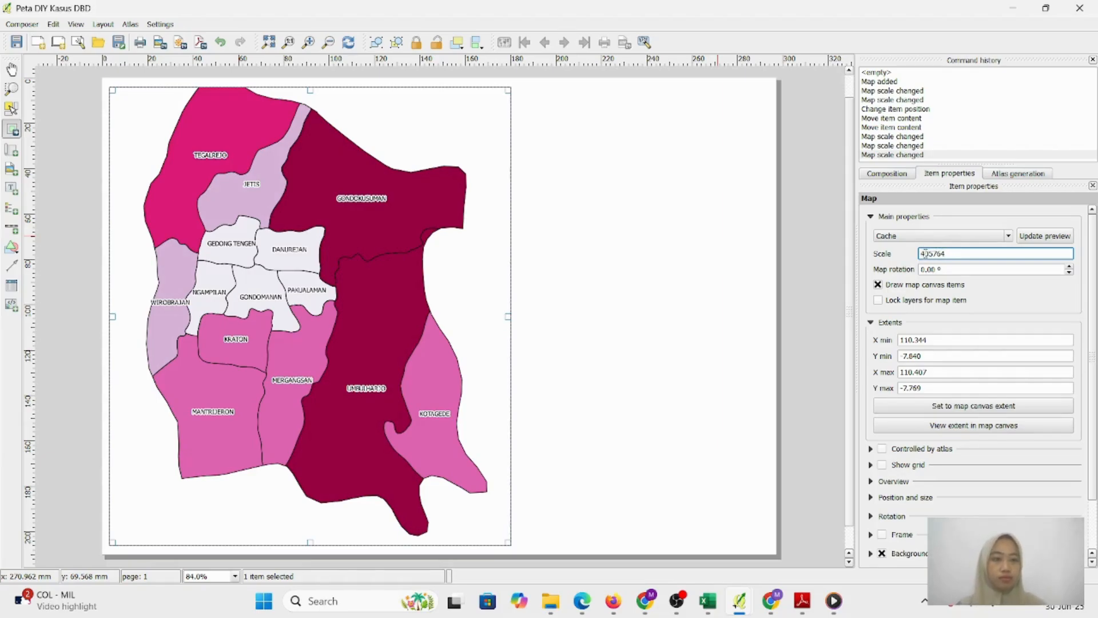
key("Return")
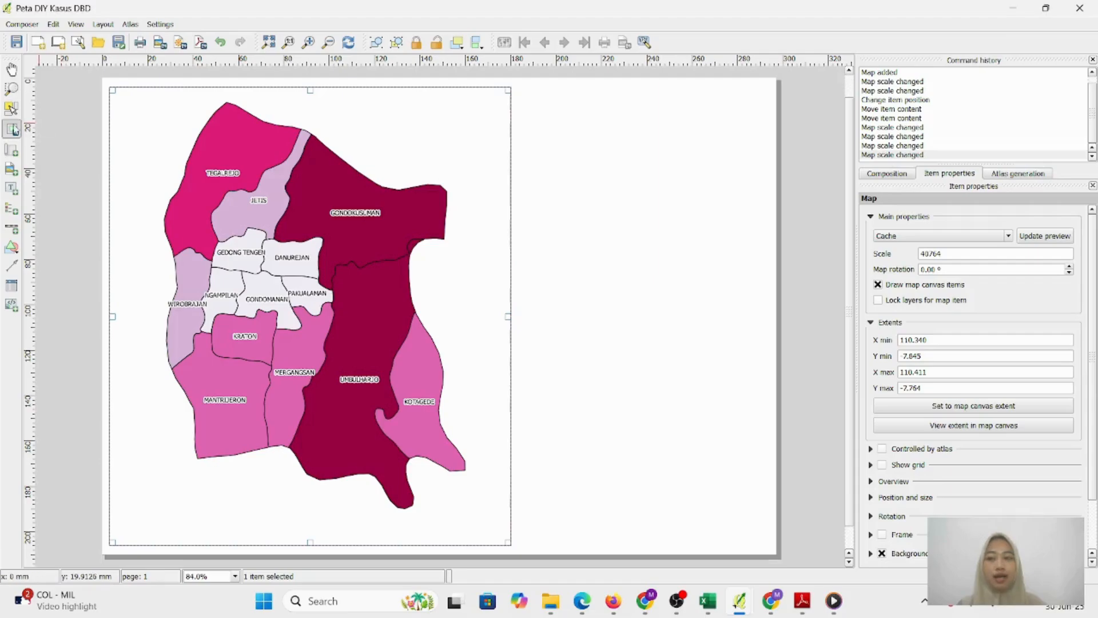
left_click(11, 108)
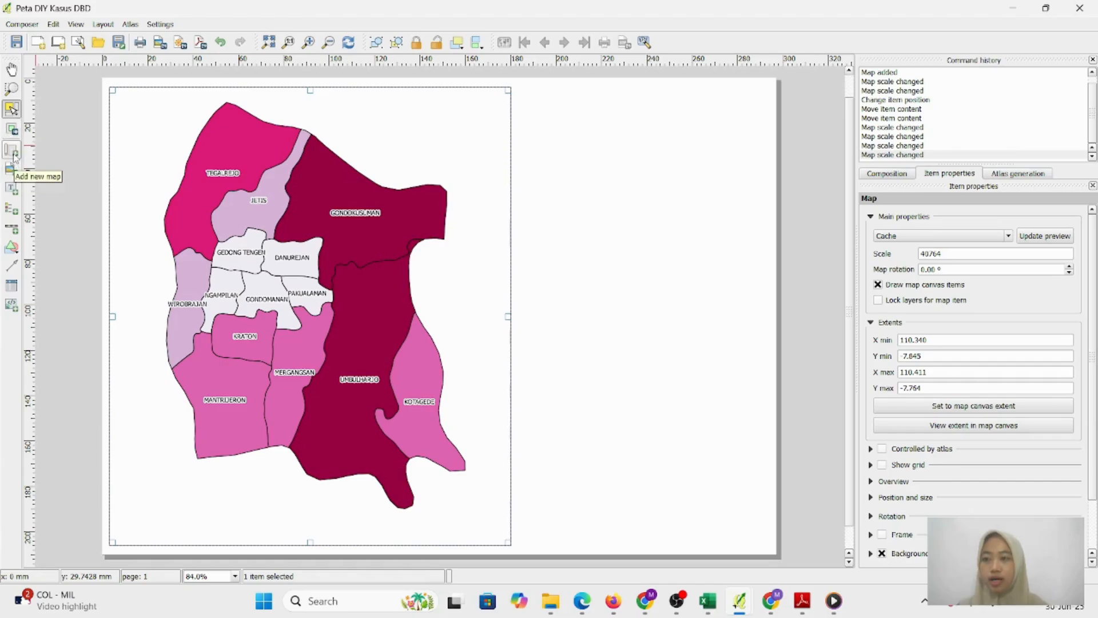
Add a top-right label reading 'DISTRIBUSI PENYAKIT DBD BERDASARKAN TEMPAT DI KOTA YOGYAKARTA TAHUN 2022'
left_click(12, 189)
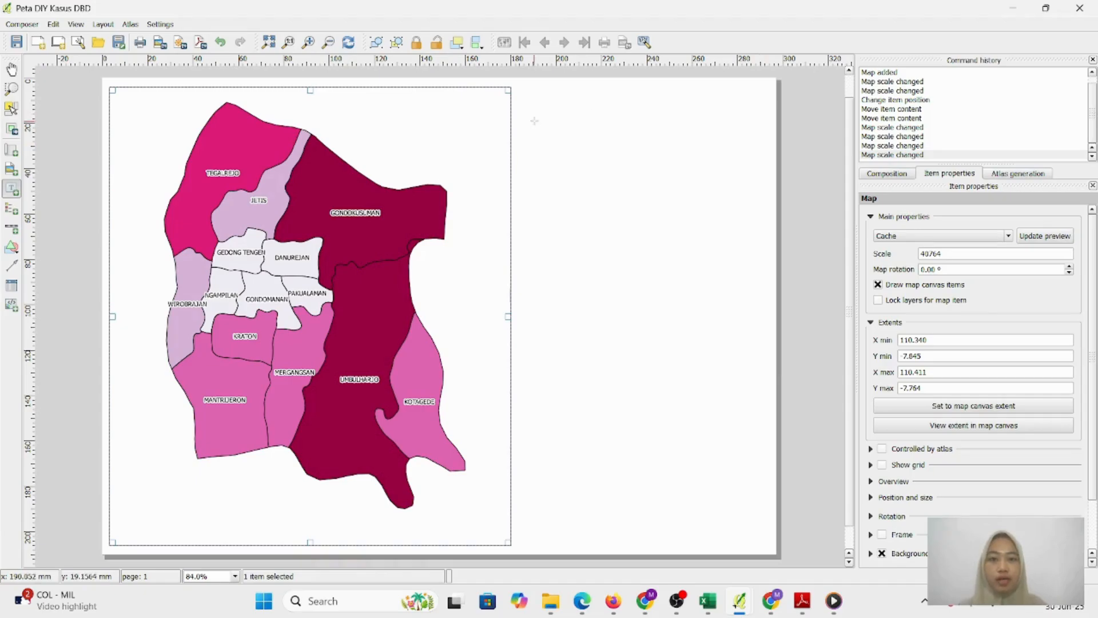
left_click_drag(540, 100, 743, 187)
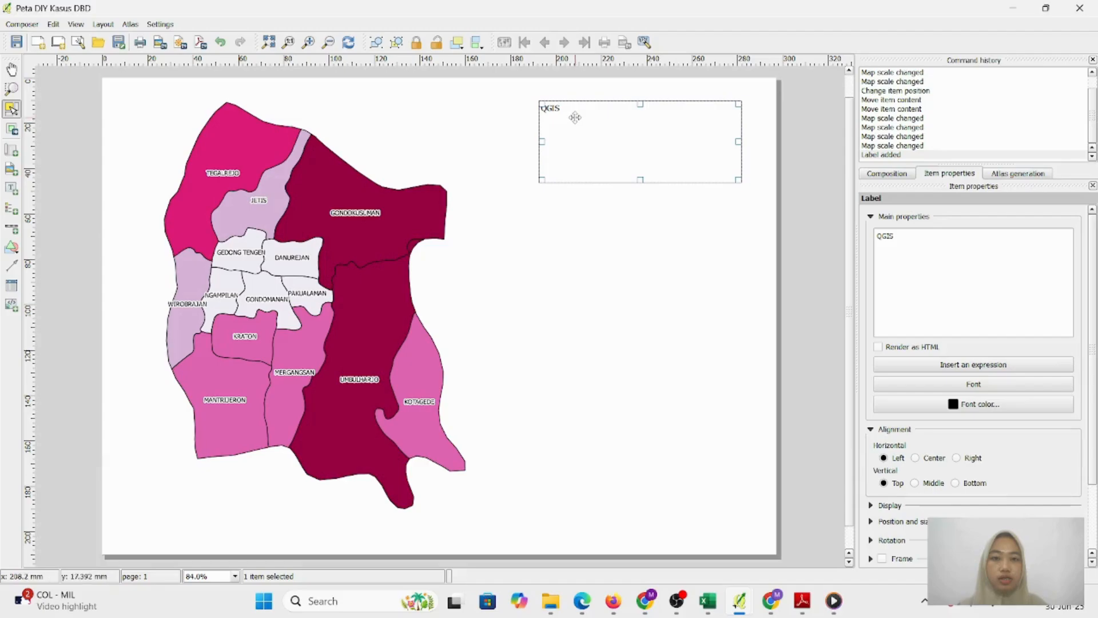
left_click(908, 244)
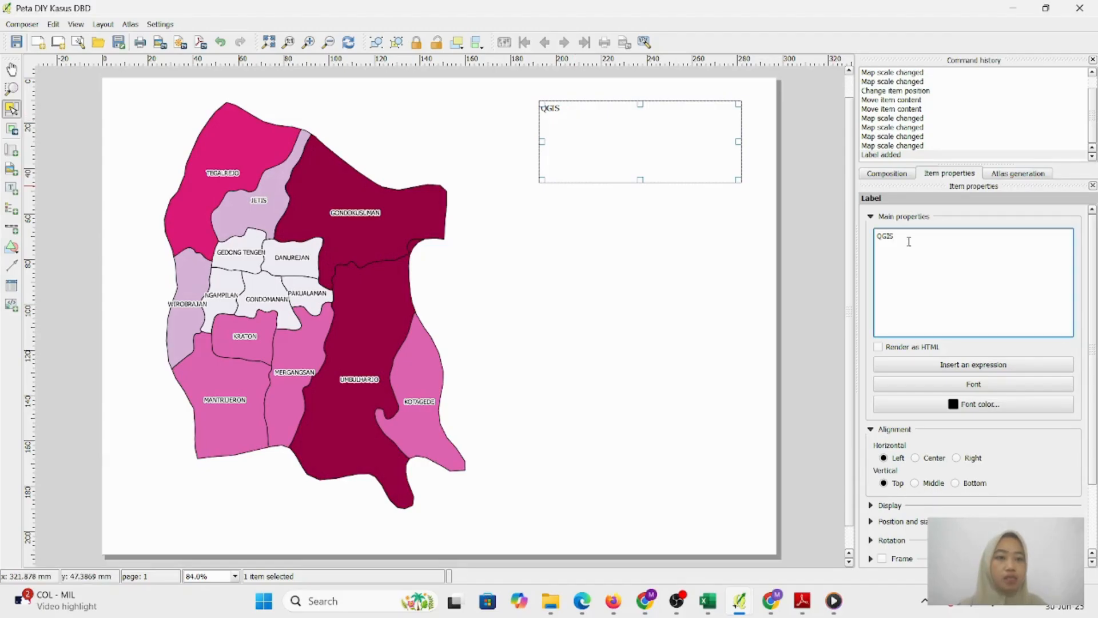
left_click_drag(911, 233, 886, 228)
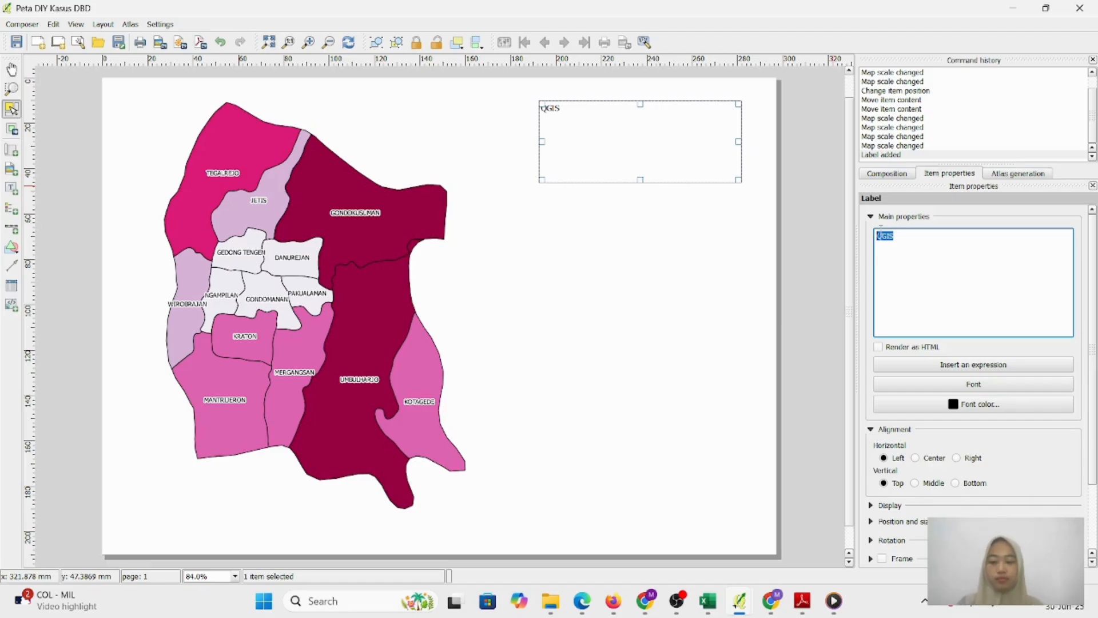
type("DISTRIBUSI PENYAKIT DBD")
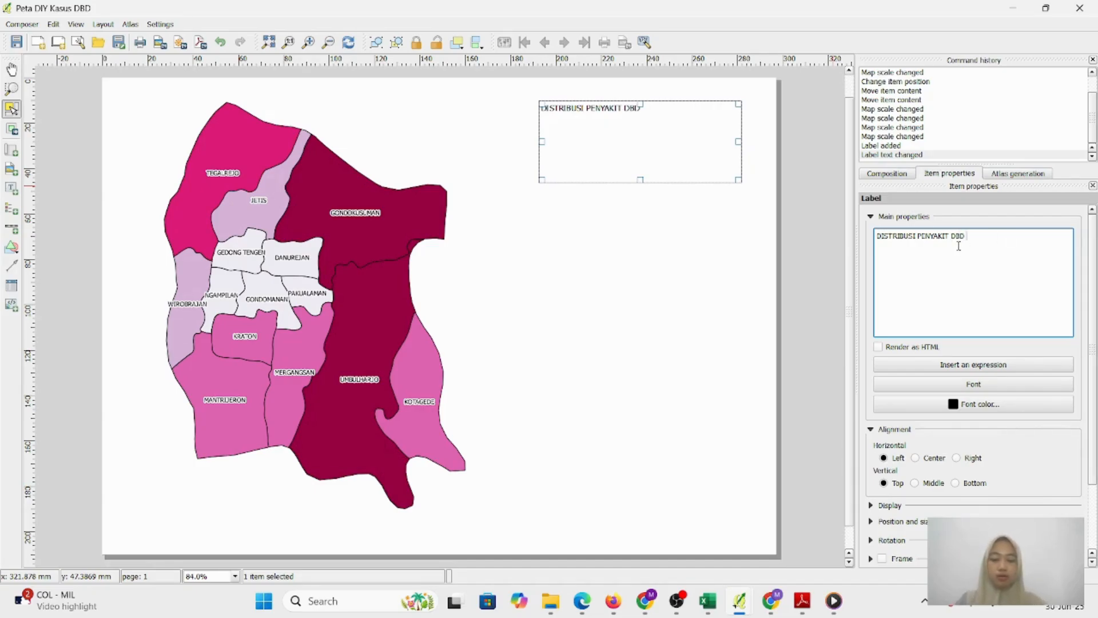
type("BERDASARKAN TE")
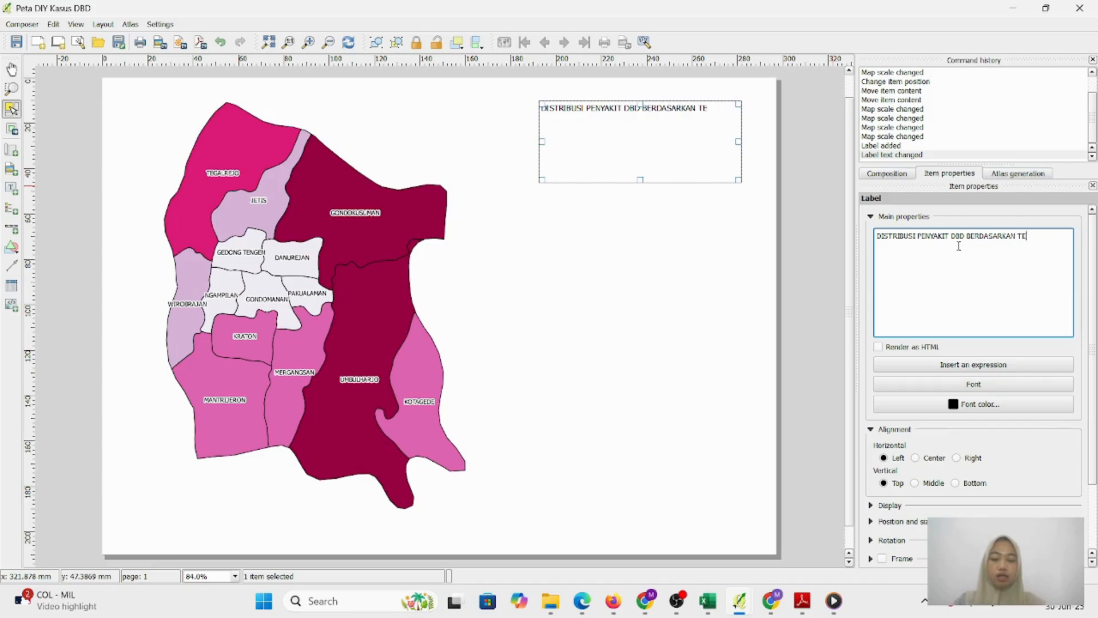
type("MPAT DI KO")
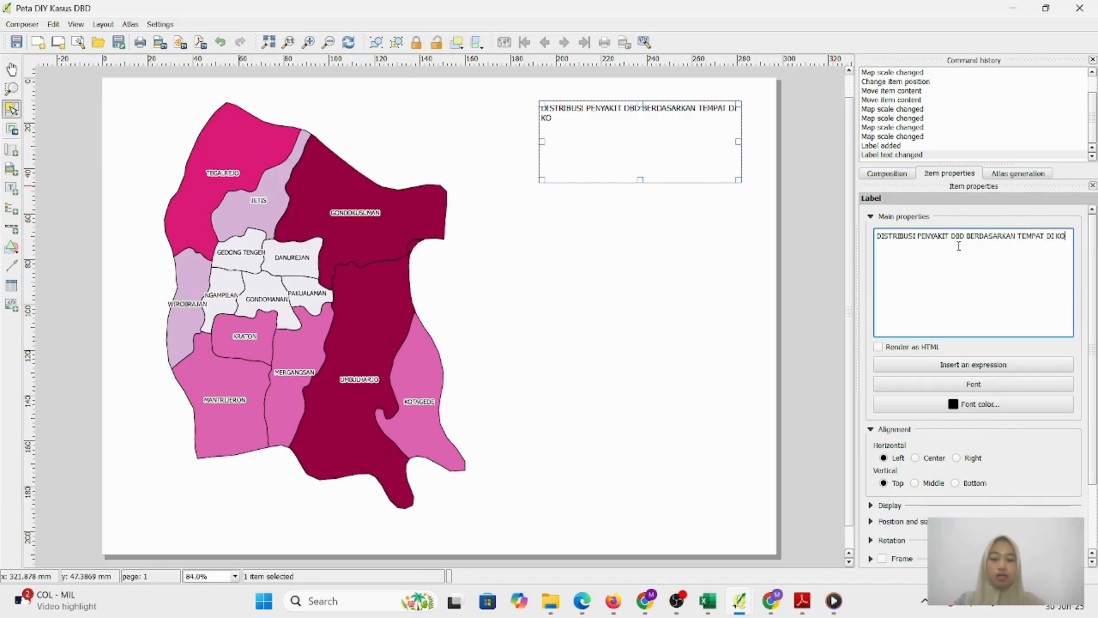
type("TA YOGYAKART")
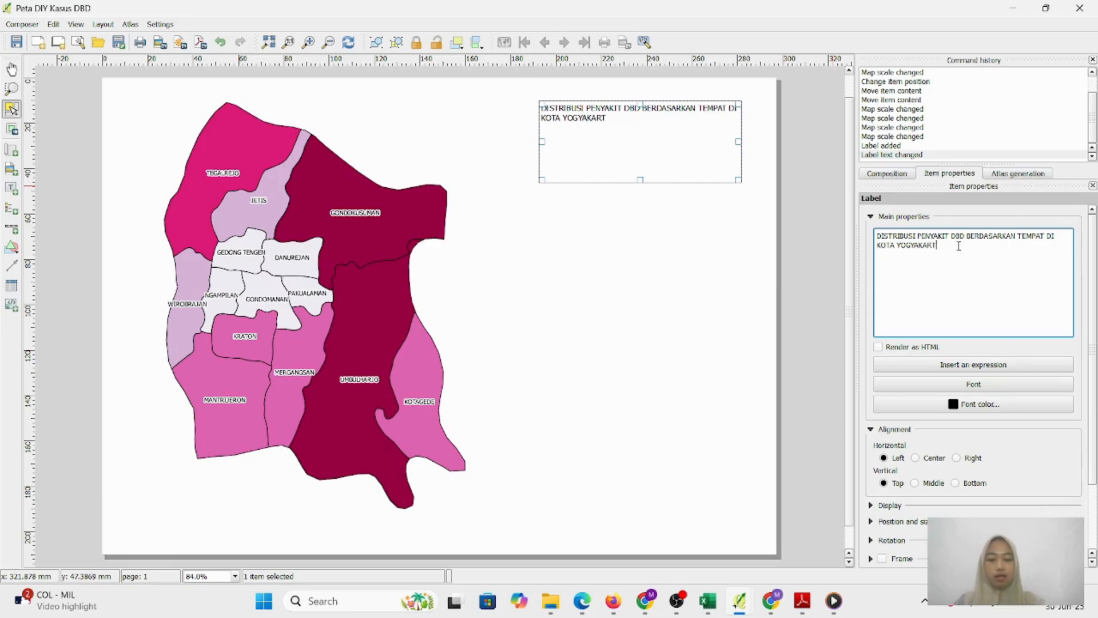
type("A TAHUN 20")
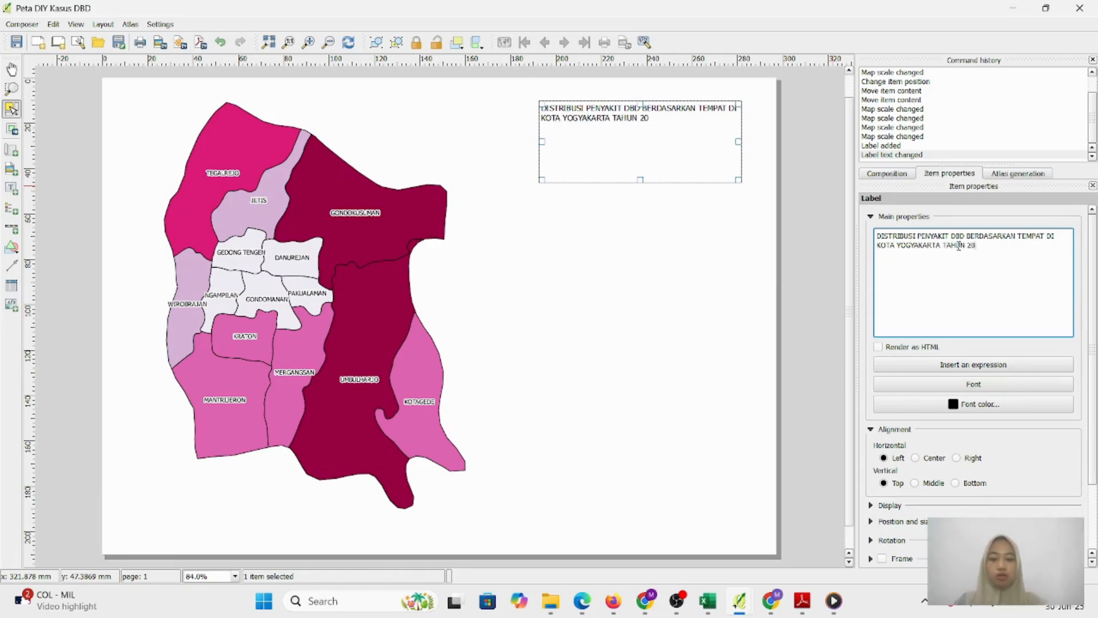
type("22")
left_click(972, 385)
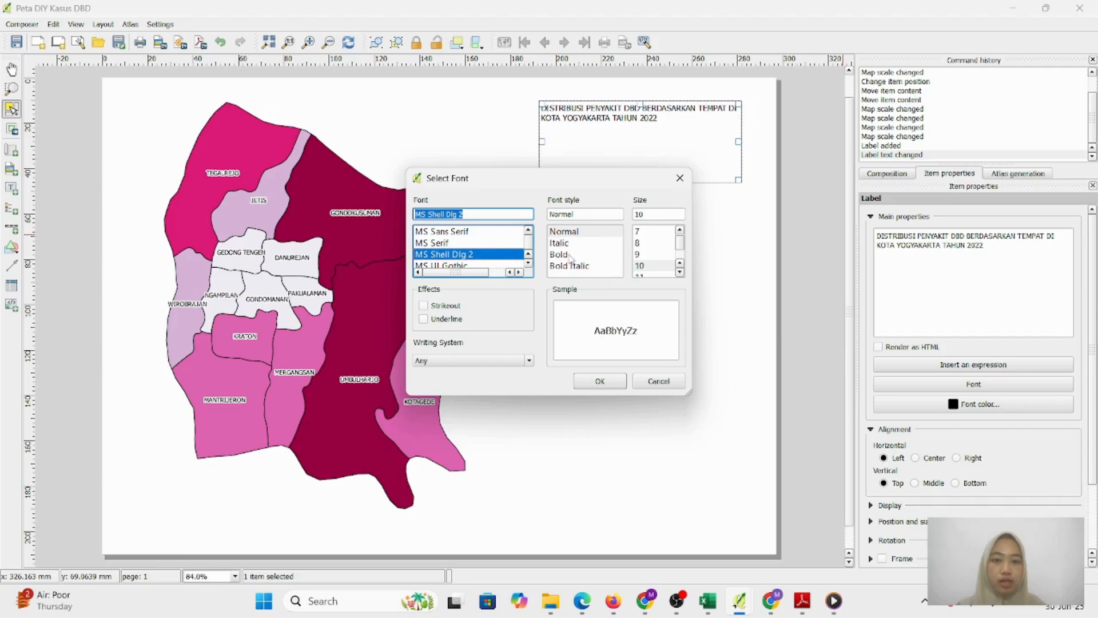
Set the title font to bold, first size 22 then 18, and centre it horizontally
left_click(559, 255)
scroll(685, 257, "down", 5)
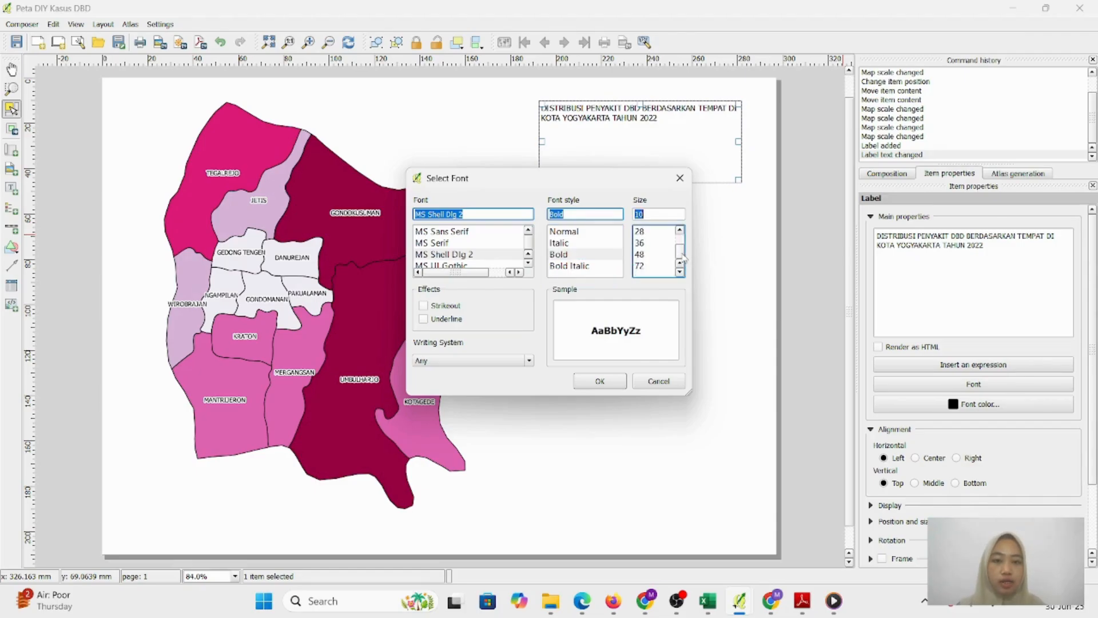
scroll(684, 257, "up", 2)
left_click(641, 254)
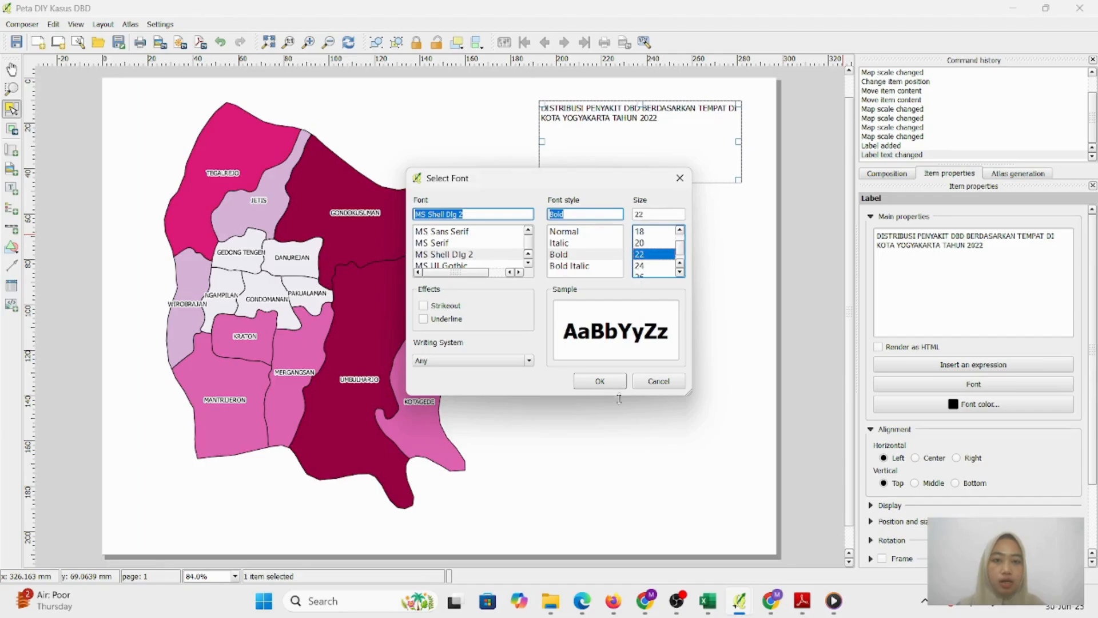
left_click(602, 382)
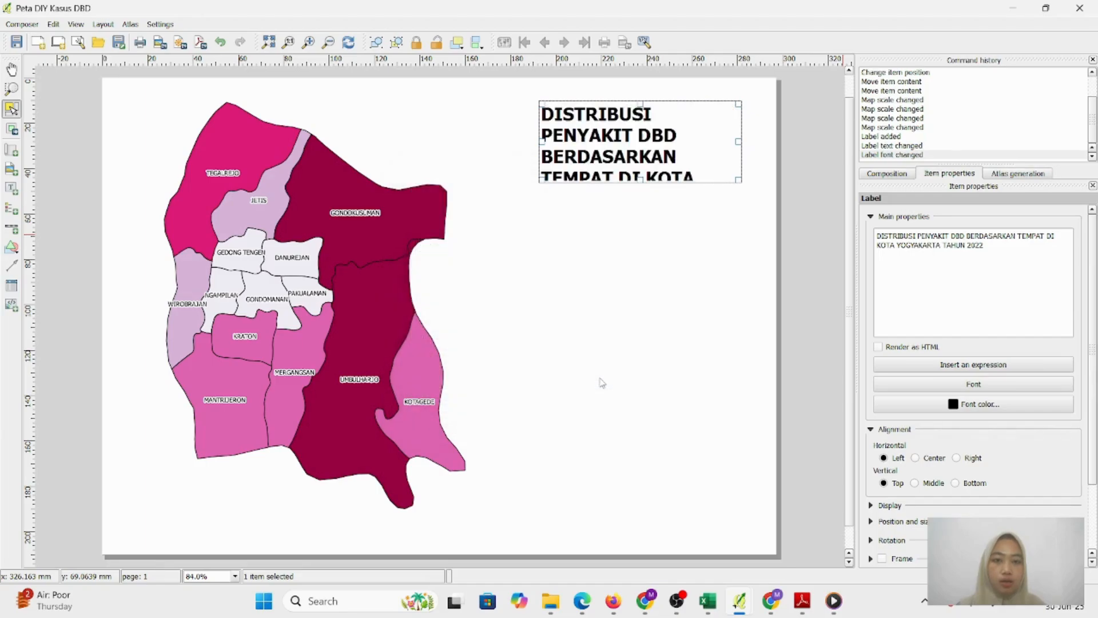
left_click(1001, 385)
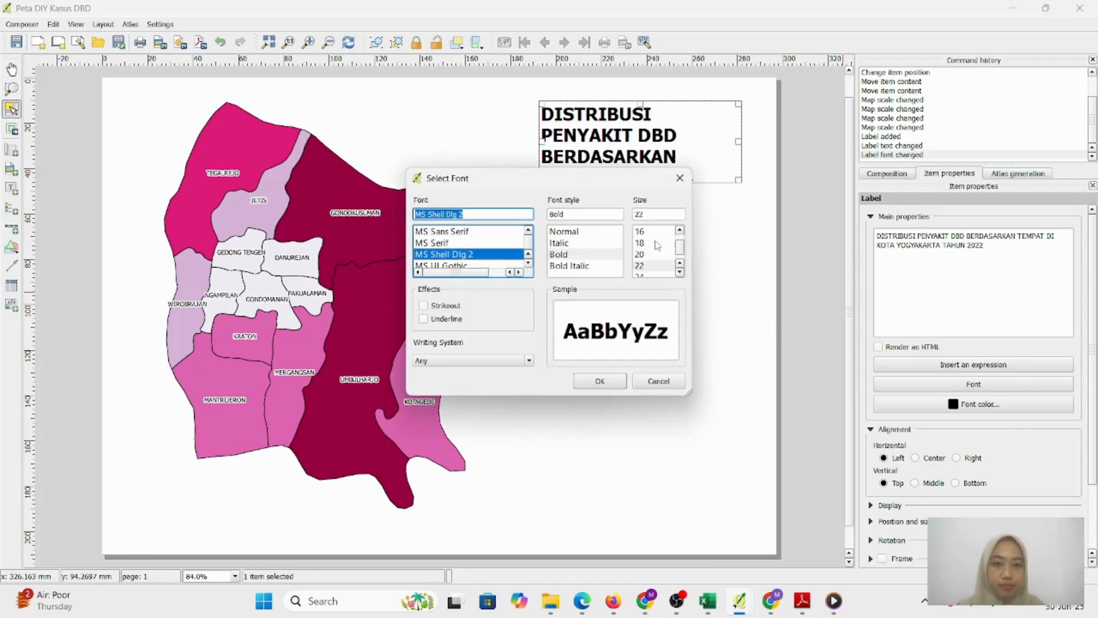
left_click(657, 245)
left_click(600, 381)
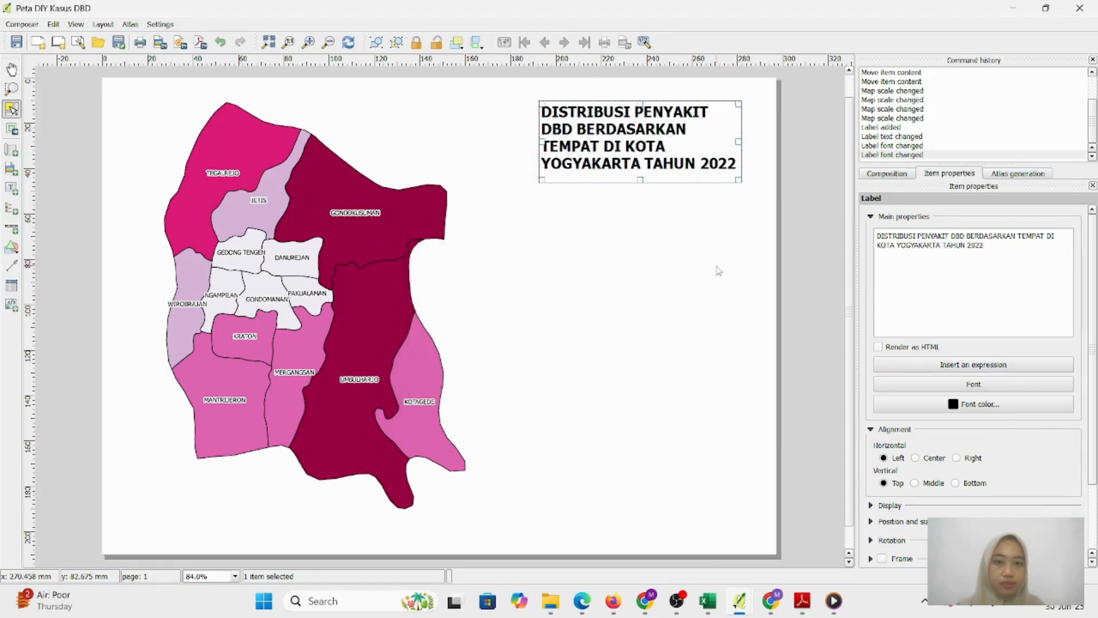
left_click(916, 459)
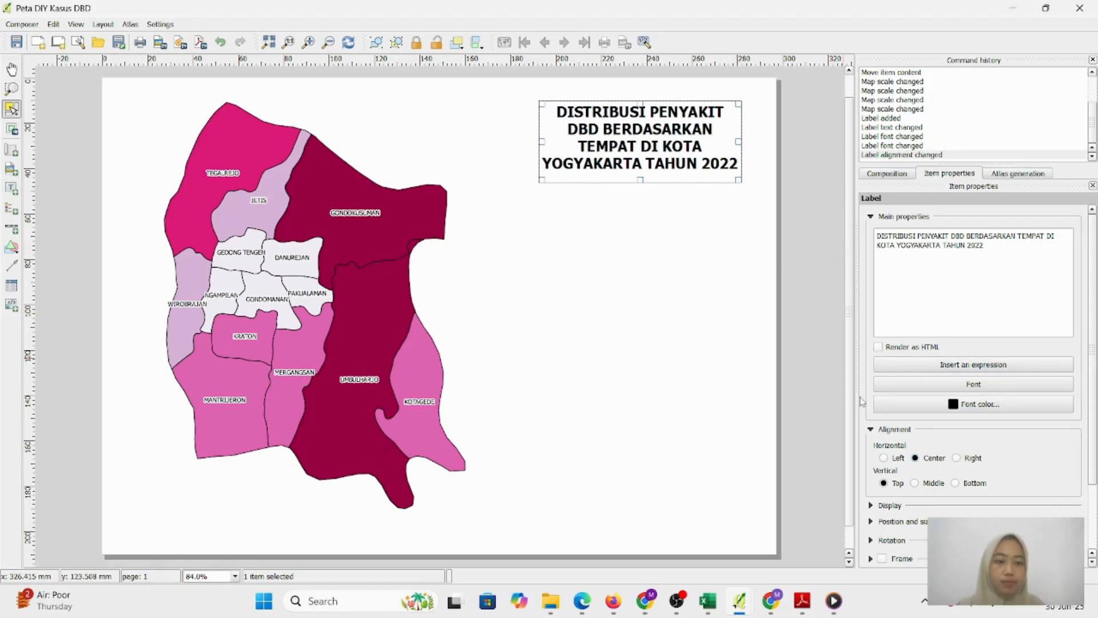
Widen and enlarge the title label's frame and move it lower on the page
left_click_drag(665, 151, 643, 158)
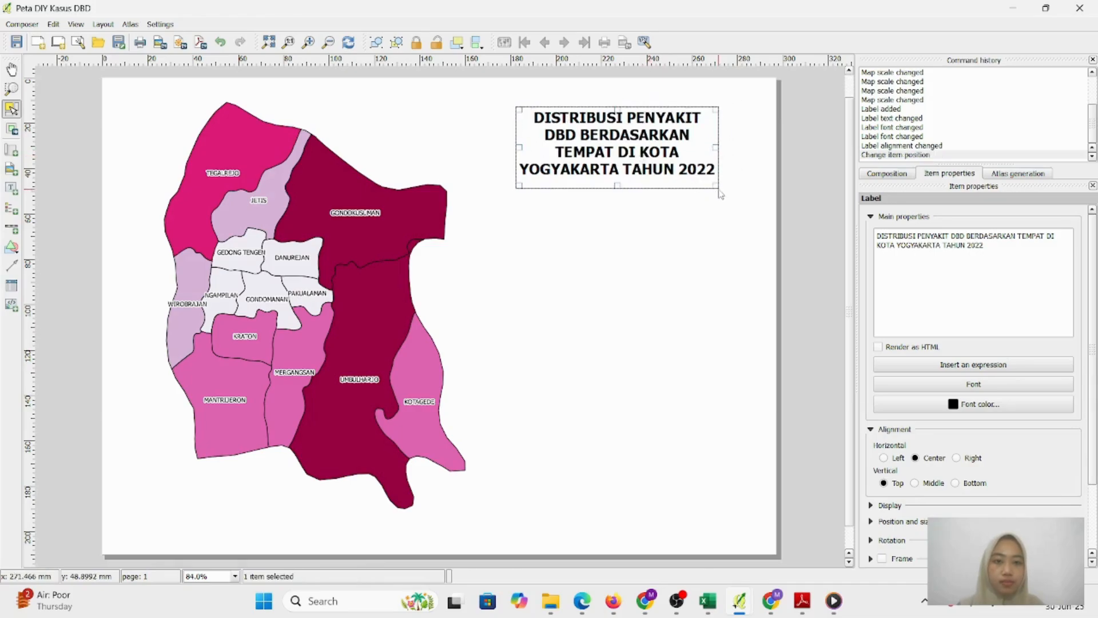
left_click_drag(716, 147, 752, 149)
left_click_drag(520, 148, 489, 147)
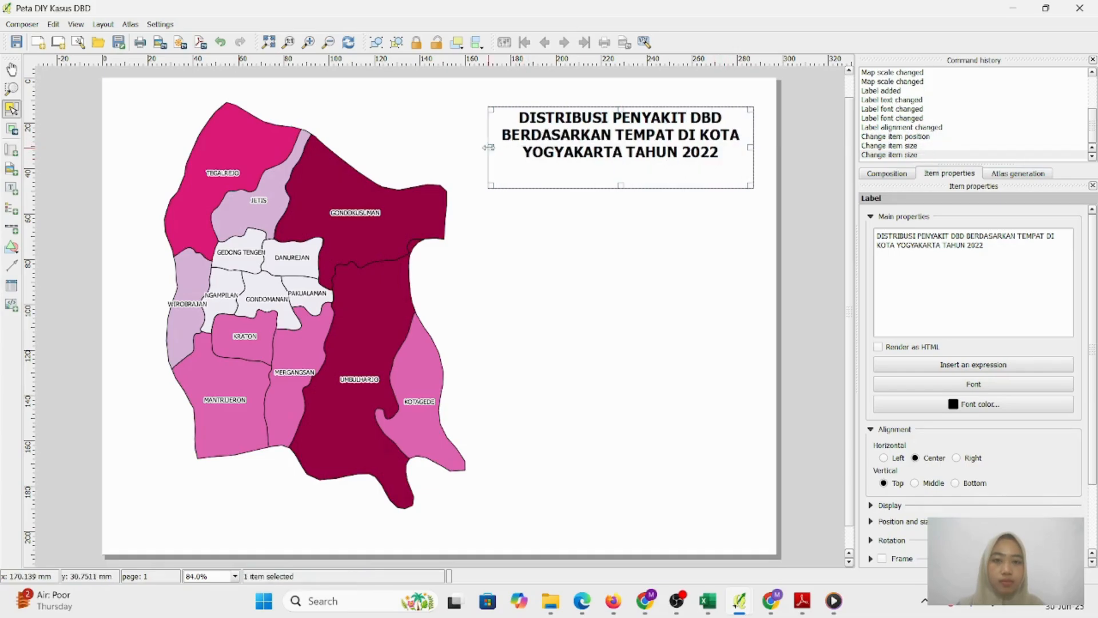
left_click_drag(753, 187, 764, 199)
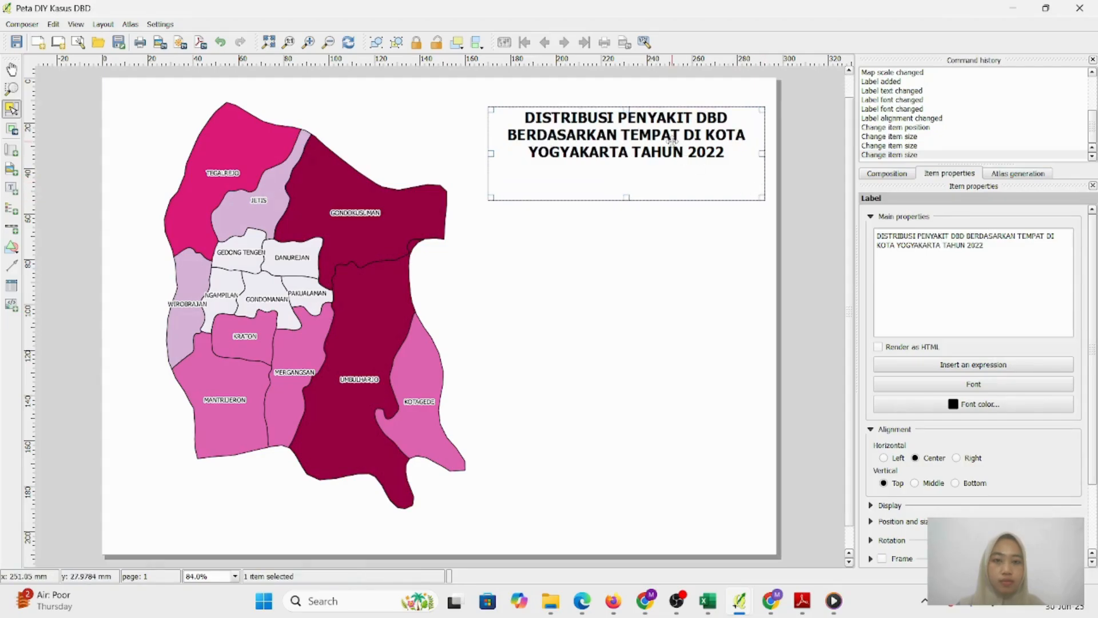
left_click_drag(672, 141, 664, 173)
Change the title font size to 20
left_click(974, 384)
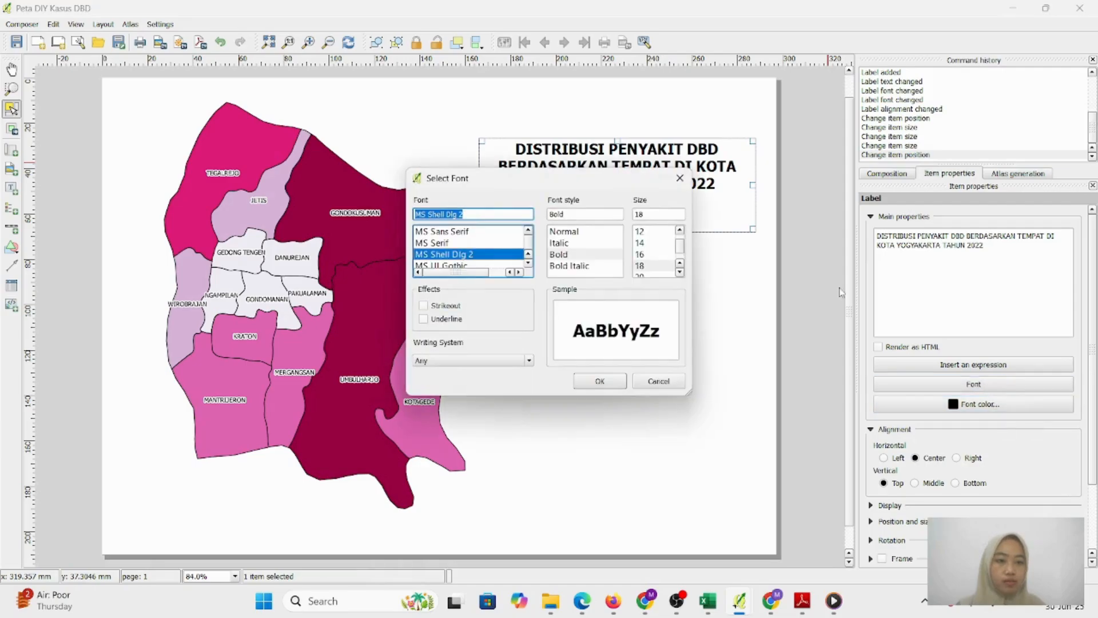
left_click(658, 275)
left_click(600, 381)
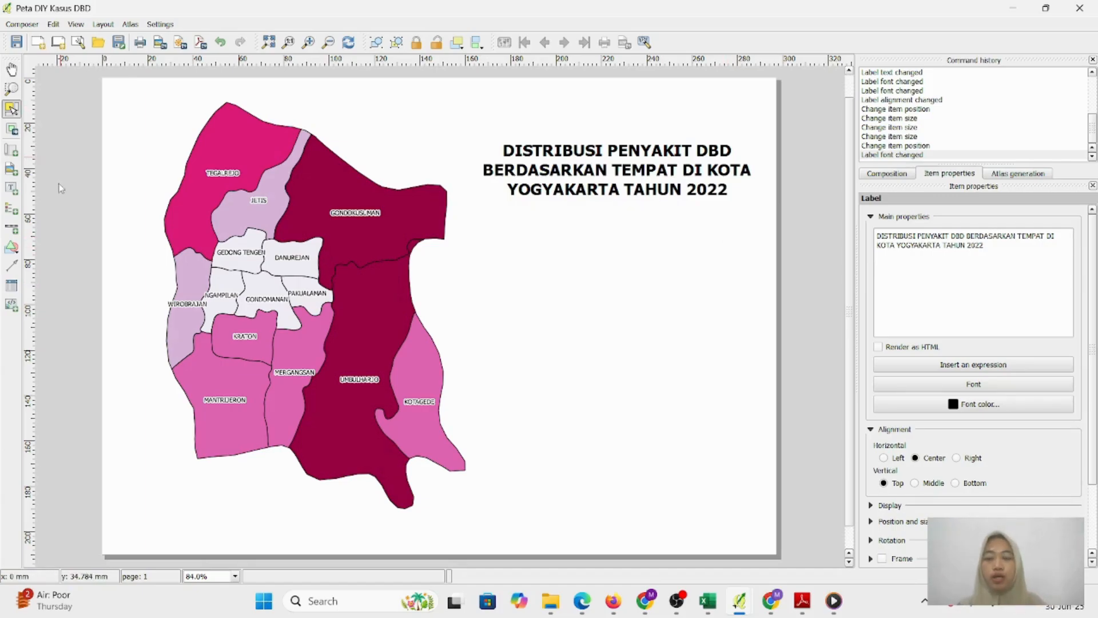
left_click(14, 171)
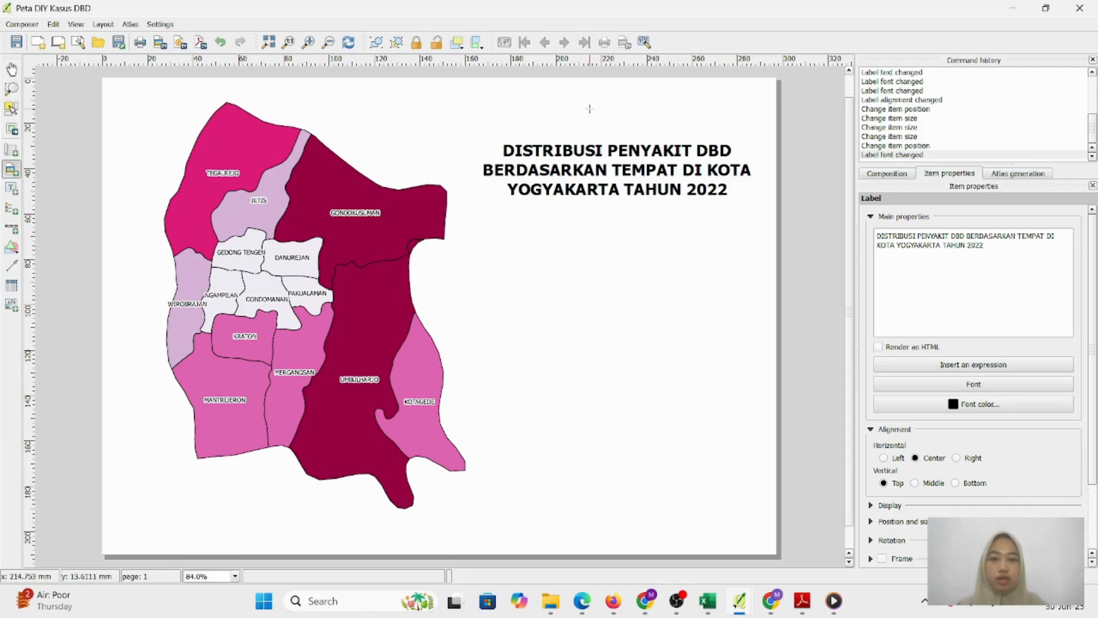
Draw an image frame above the title and add Pictures\LOGO as an image search directory
left_click_drag(584, 96, 652, 128)
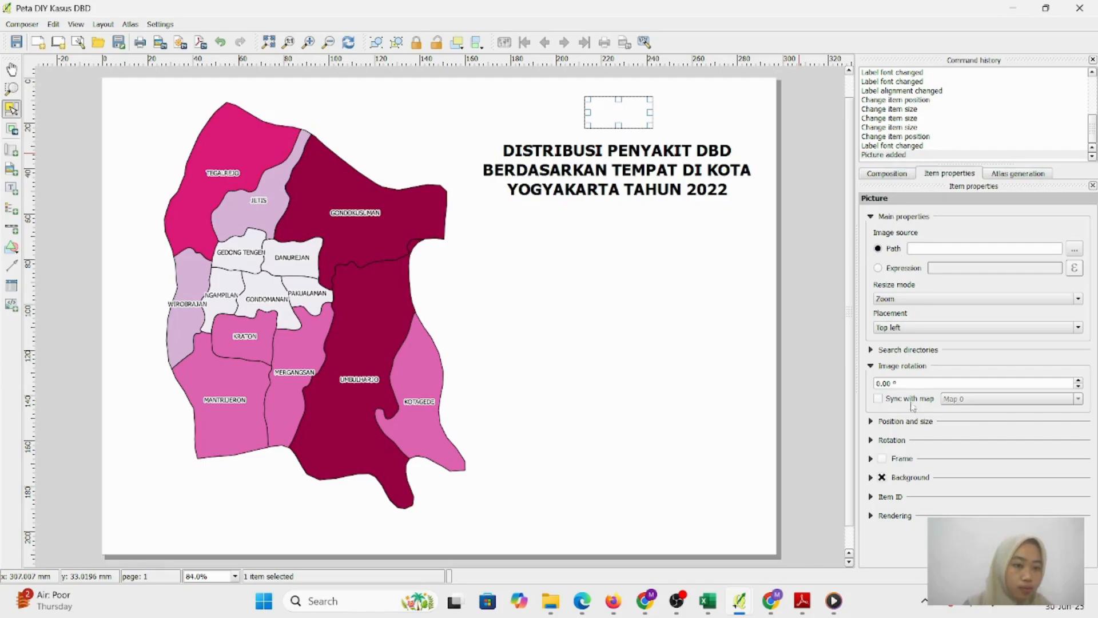
left_click(897, 350)
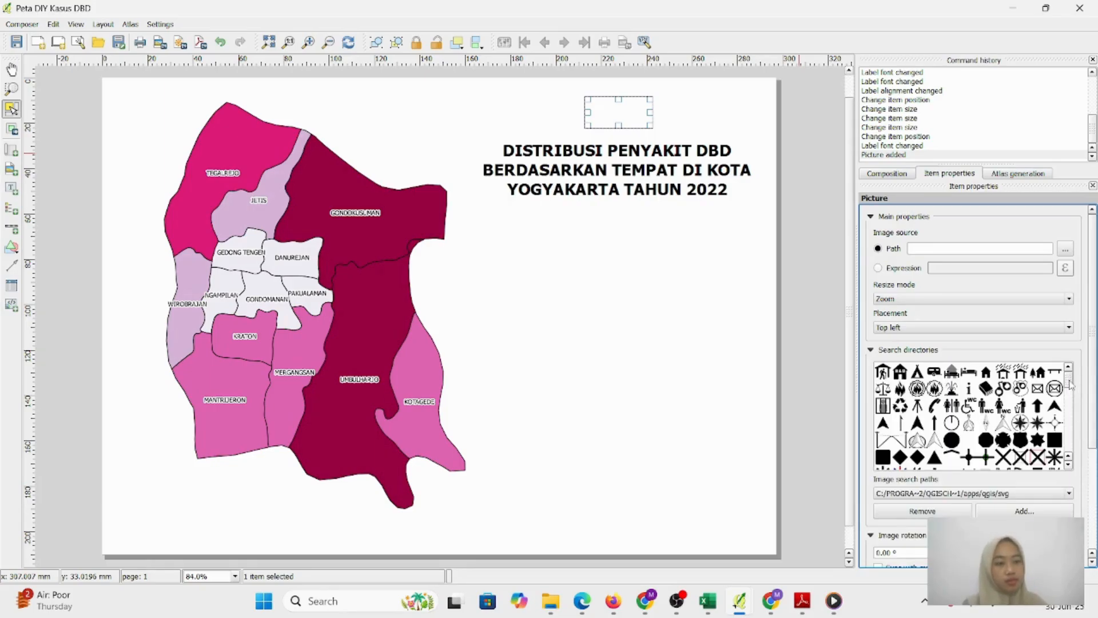
left_click_drag(1073, 382, 1071, 447)
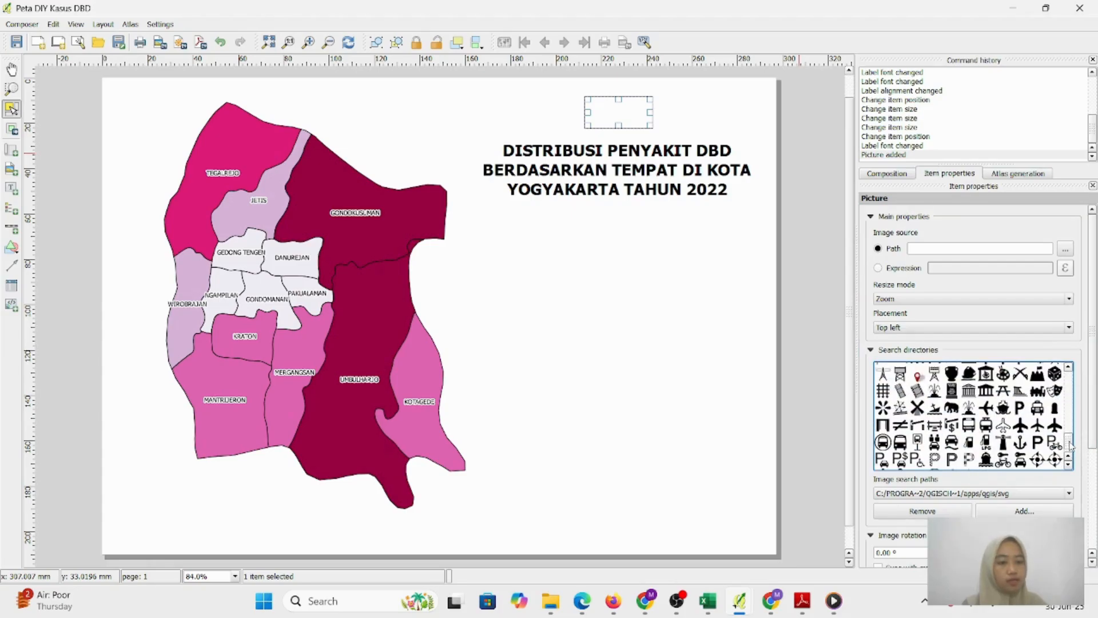
left_click(1024, 511)
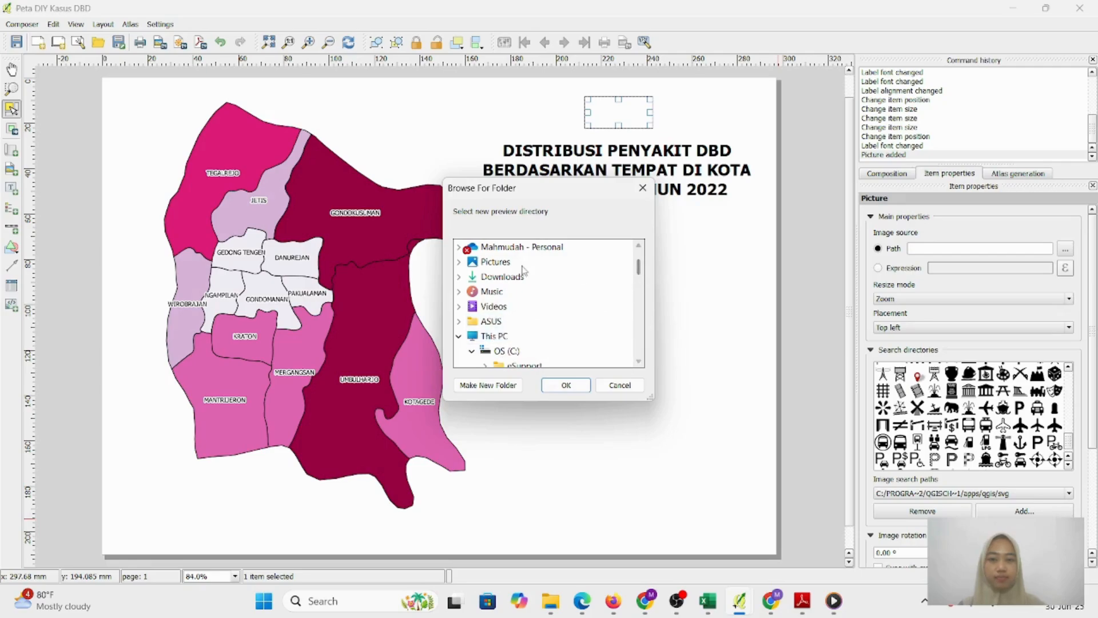
double_click(498, 262)
left_click(532, 293)
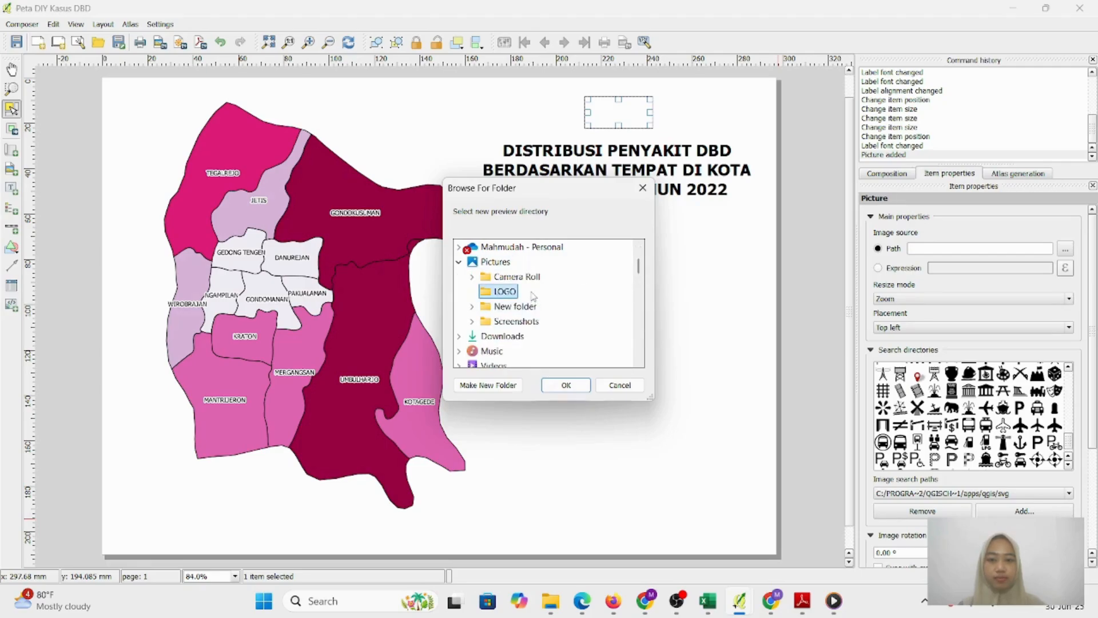
left_click(564, 390)
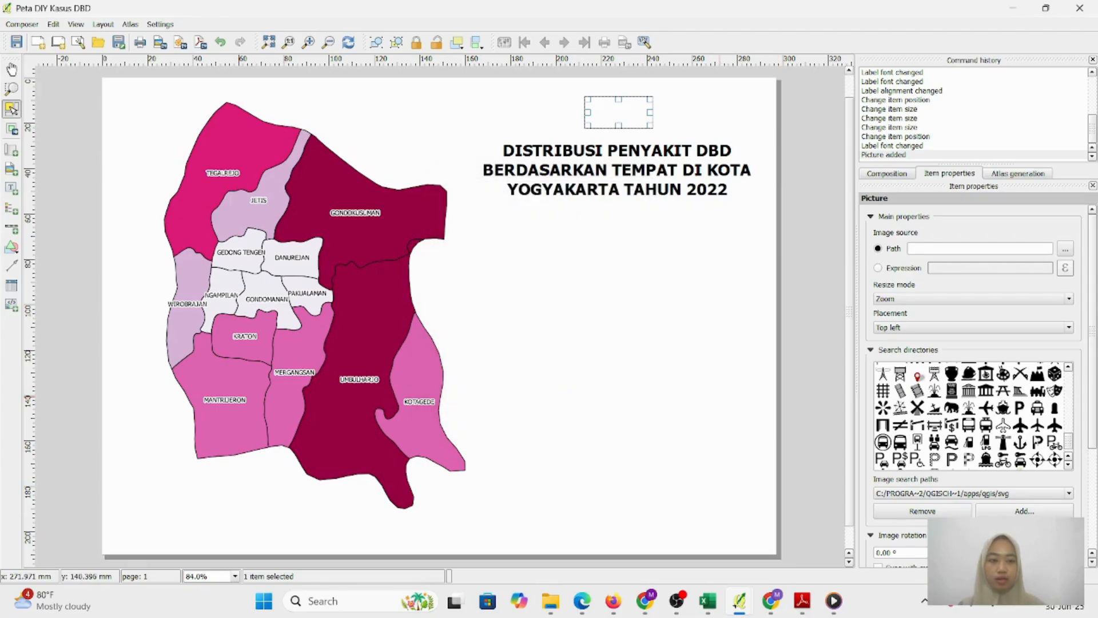
Insert logo-bulat-warna-kecil.png, resize its frame, and move the title and logo lower
scroll(1068, 449, "down", 1)
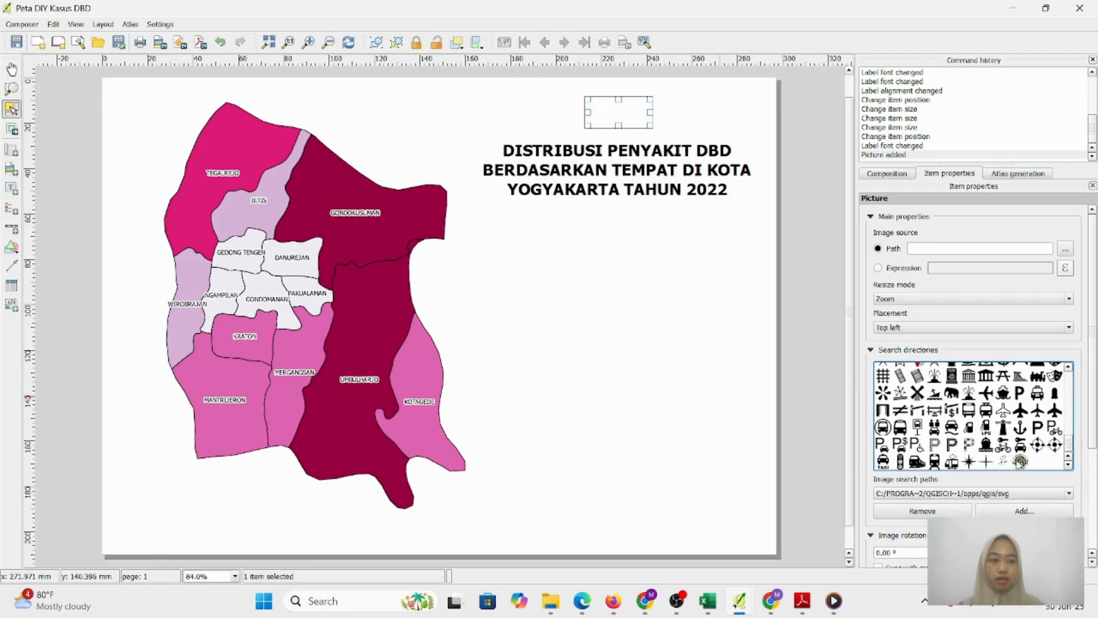
left_click(1021, 463)
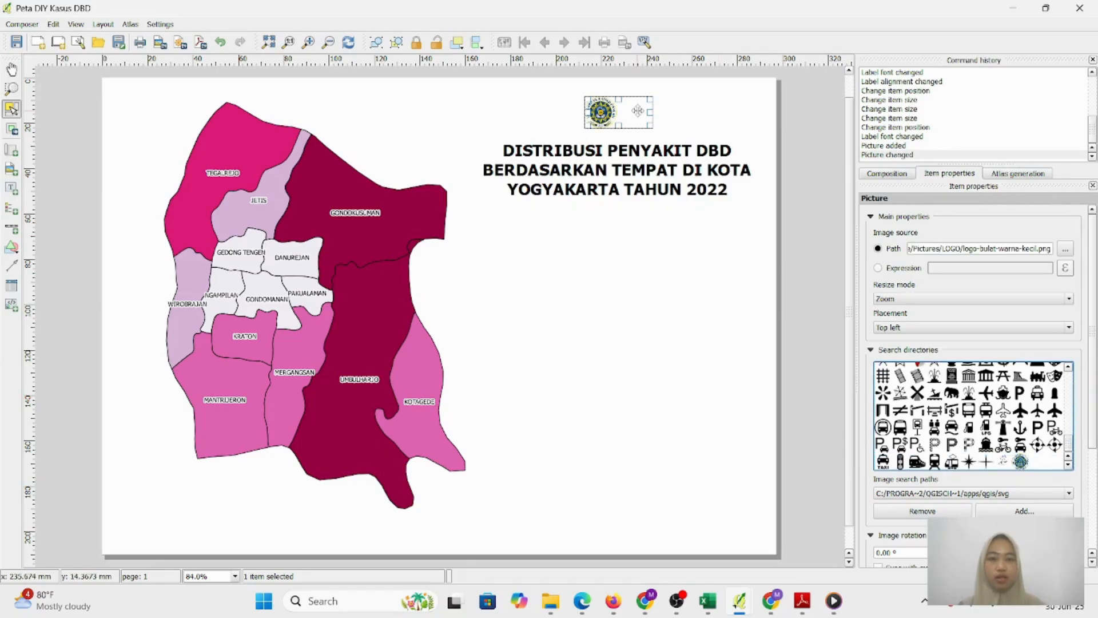
left_click_drag(648, 113, 642, 112)
mouse_move(618, 112)
left_mouse_down()
mouse_move(635, 140)
mouse_move(658, 147)
mouse_move(617, 114)
left_mouse_up()
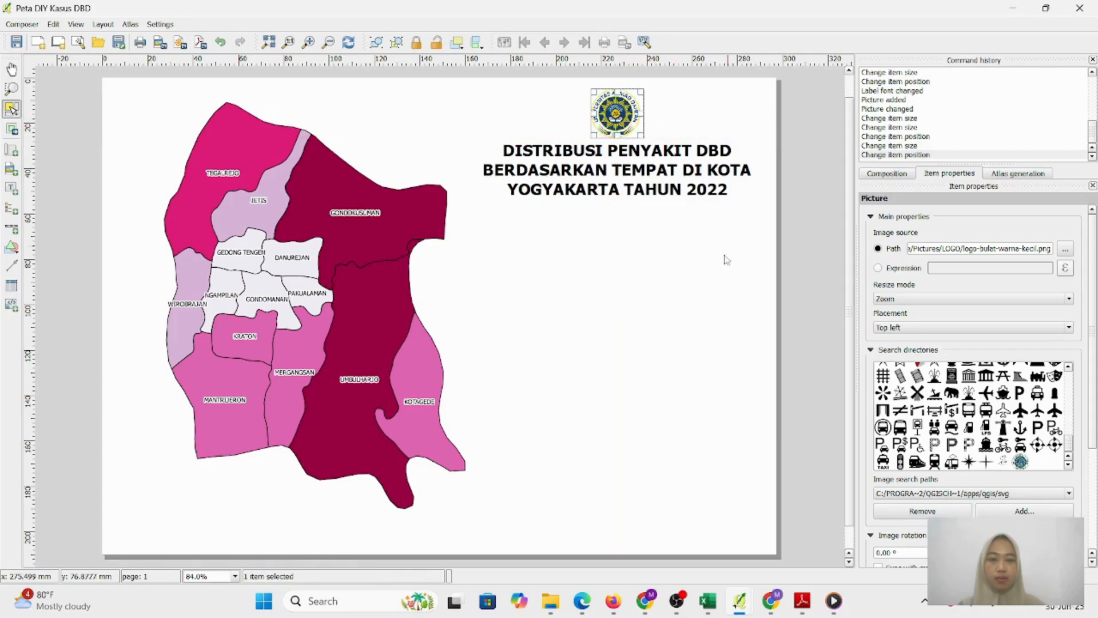
left_click_drag(635, 161, 635, 179)
mouse_move(640, 113)
left_mouse_down()
mouse_move(641, 132)
mouse_move(641, 121)
left_mouse_up()
Shrink the round logo and centre it directly above the three-line title label
left_click(675, 240)
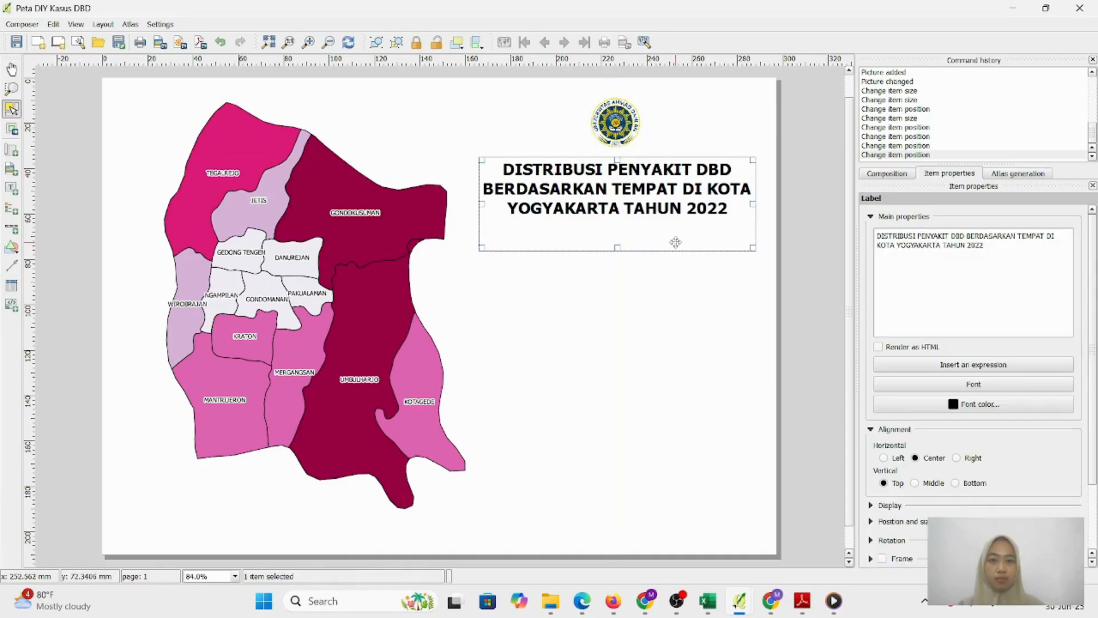
left_click(721, 321)
left_click_drag(674, 188, 668, 171)
key("ctrl+z")
key("ctrl+z")
key("ctrl+z")
key("ctrl+z")
key("ctrl+z")
key("ctrl+z")
mouse_move(625, 126)
left_mouse_down()
mouse_move(619, 117)
mouse_move(632, 138)
mouse_move(615, 115)
left_mouse_up()
left_click(719, 263)
left_click_drag(635, 162, 636, 181)
mouse_move(624, 128)
left_mouse_down()
mouse_move(623, 148)
mouse_move(622, 120)
mouse_move(616, 129)
left_mouse_up()
left_click(679, 244)
left_click(677, 242)
left_click_drag(668, 182, 668, 171)
left_click(719, 289)
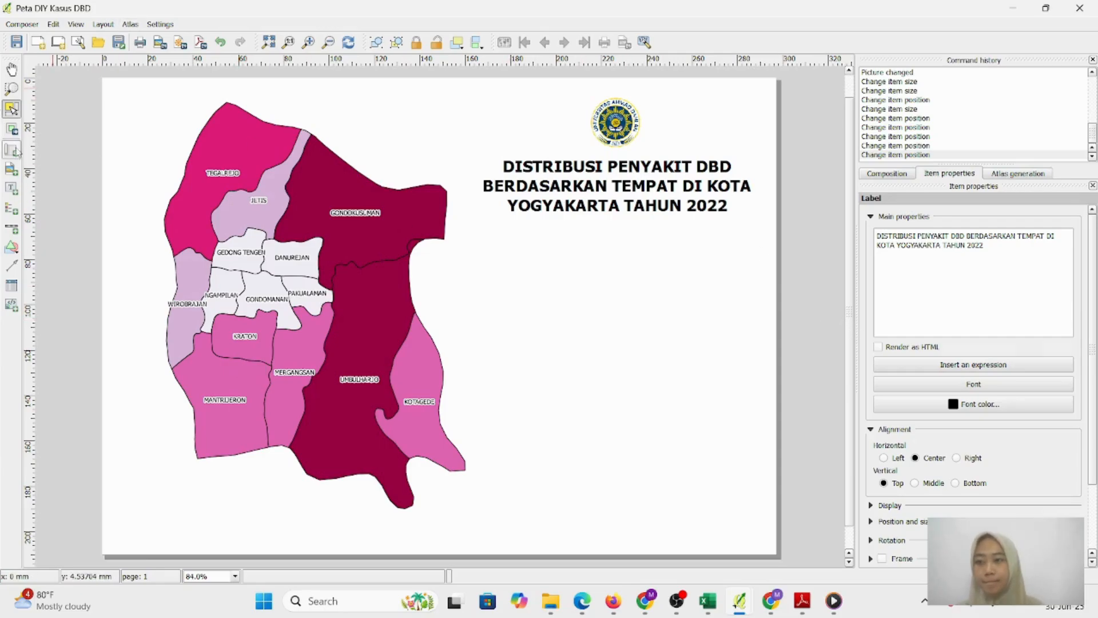
Draw a picture frame at the page's top-left and fill it with NorthArrow_02.svg from the search directories
left_click(13, 169)
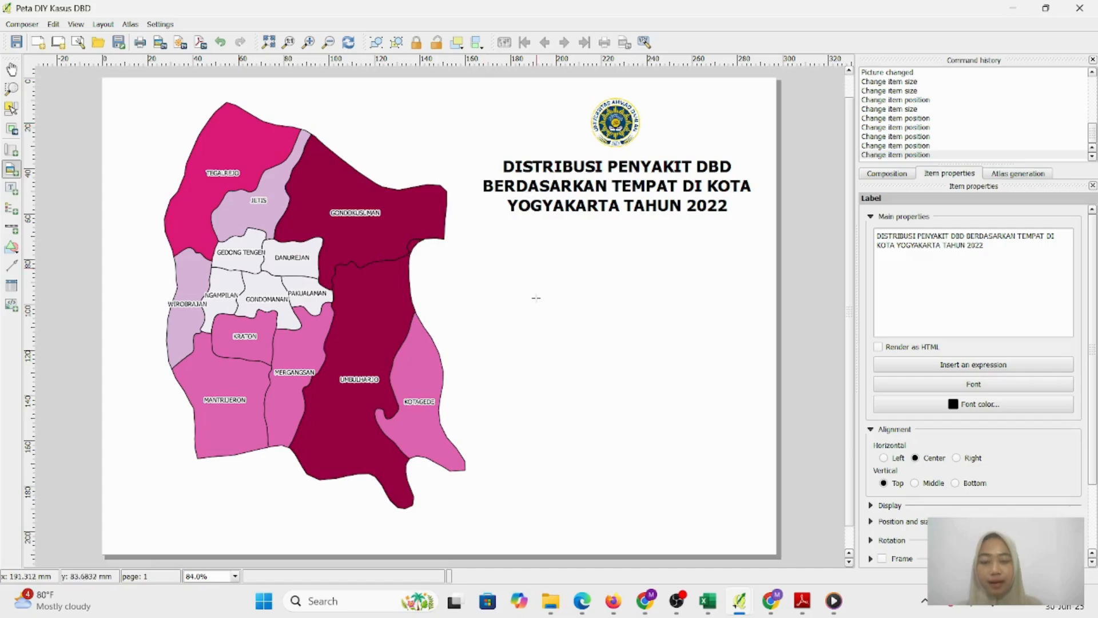
left_click_drag(129, 106, 172, 149)
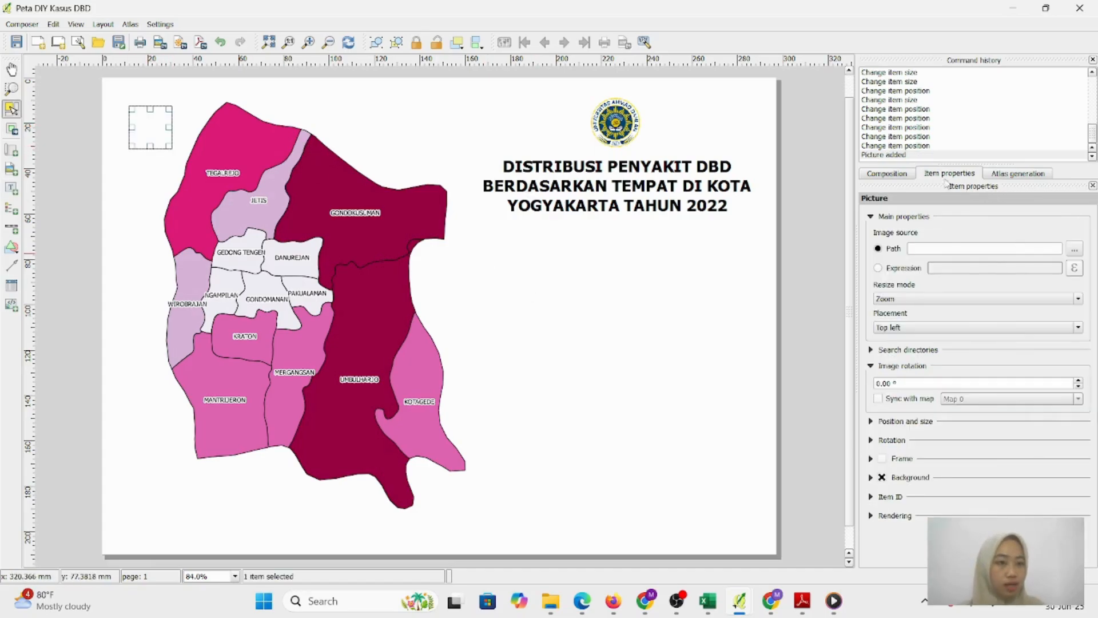
left_click(910, 350)
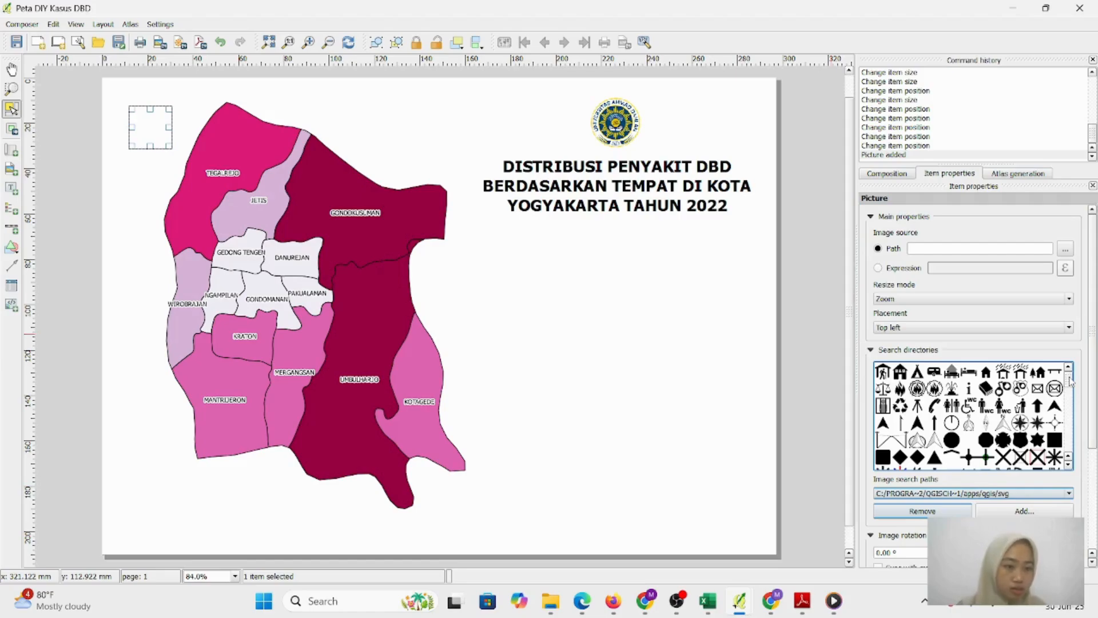
scroll(1071, 382, "down", 5)
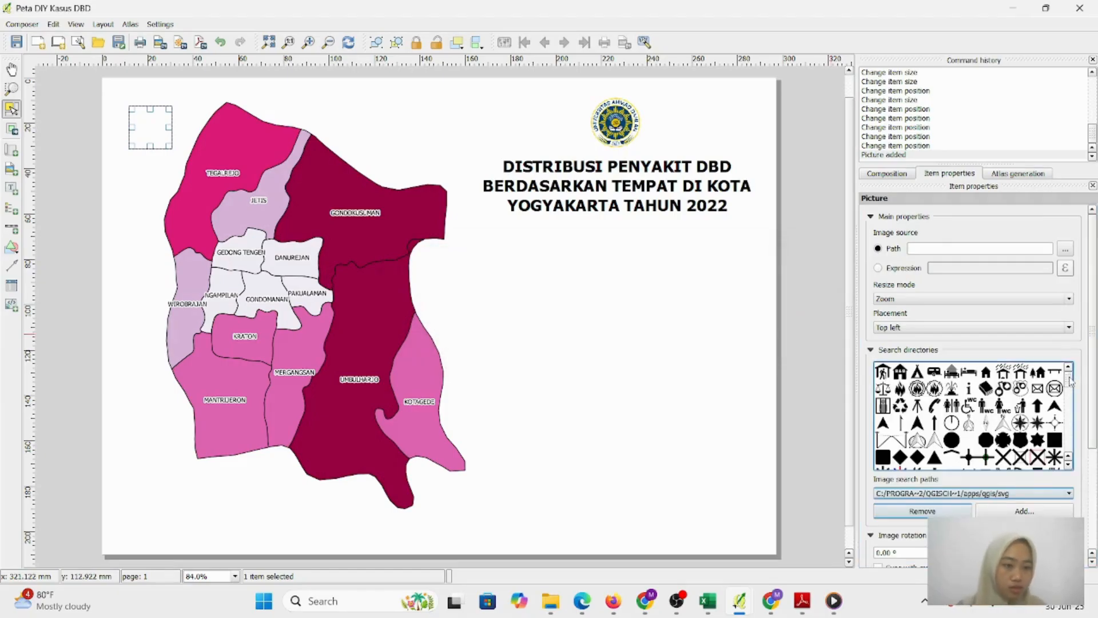
scroll(1071, 383, "down", 1)
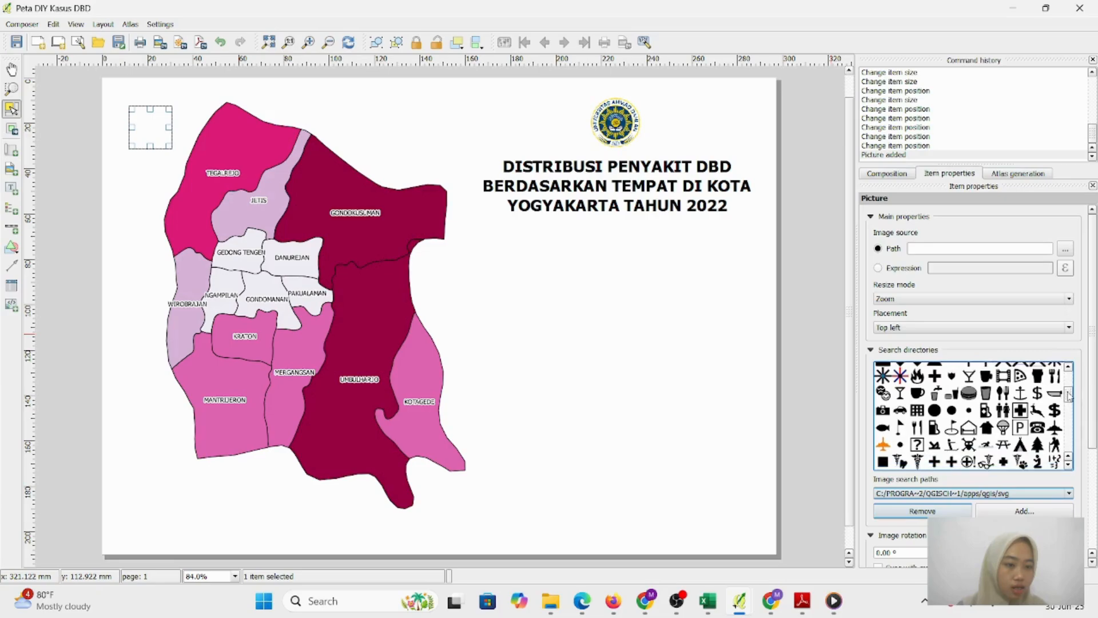
left_click_drag(1070, 397, 1069, 402)
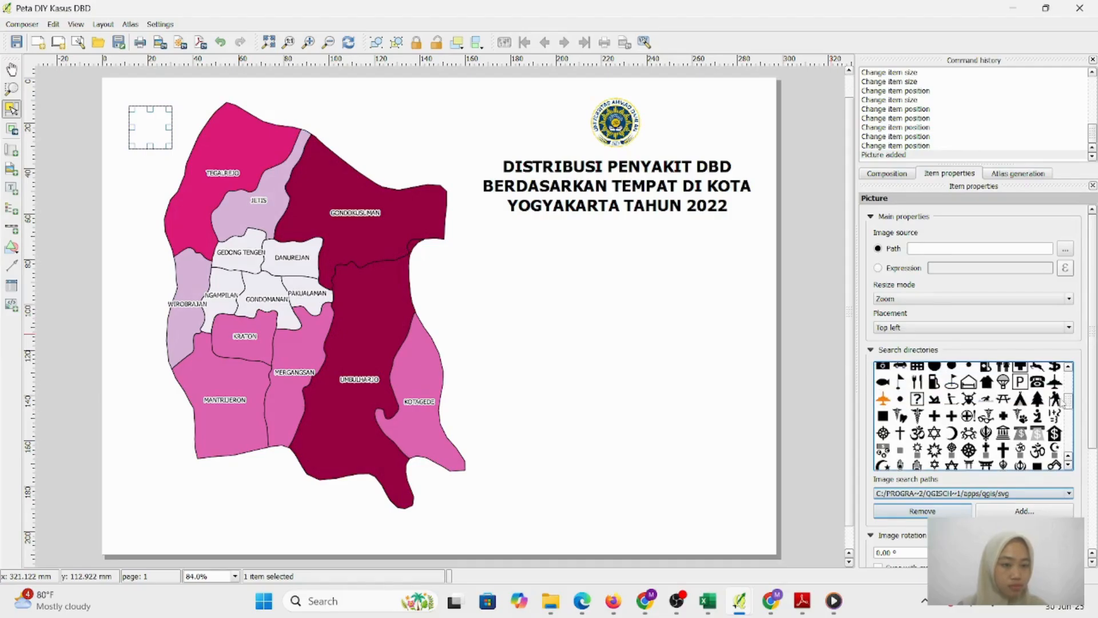
left_click_drag(1064, 404, 1066, 433)
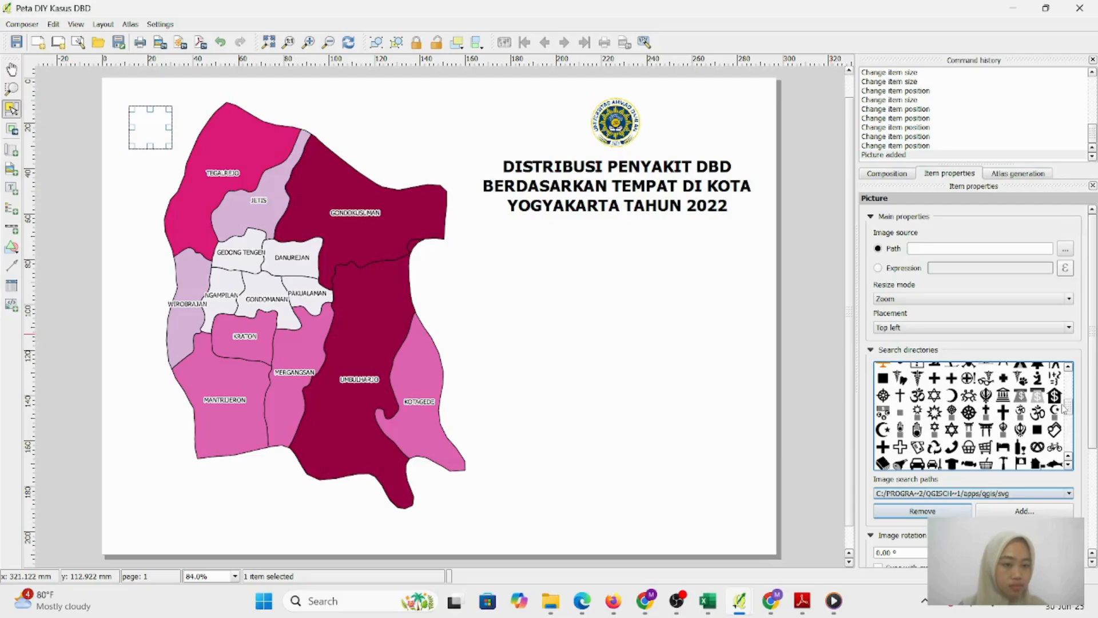
left_click_drag(1064, 407, 1065, 384)
left_click(972, 384)
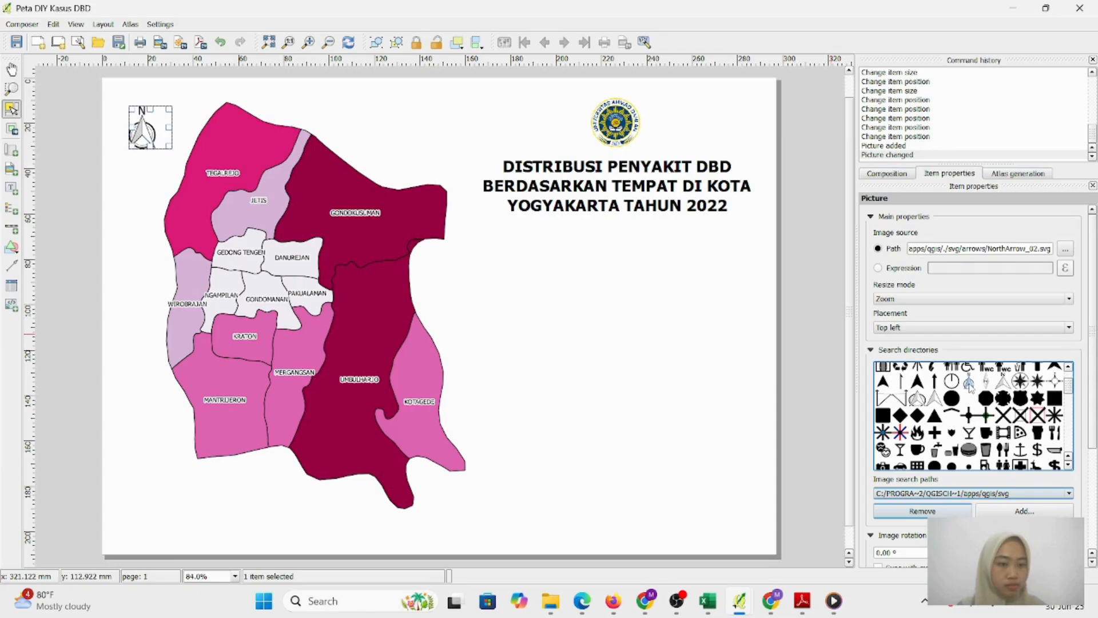
Resize the north arrow picture so it fits the map's top-left corner
left_click(375, 203)
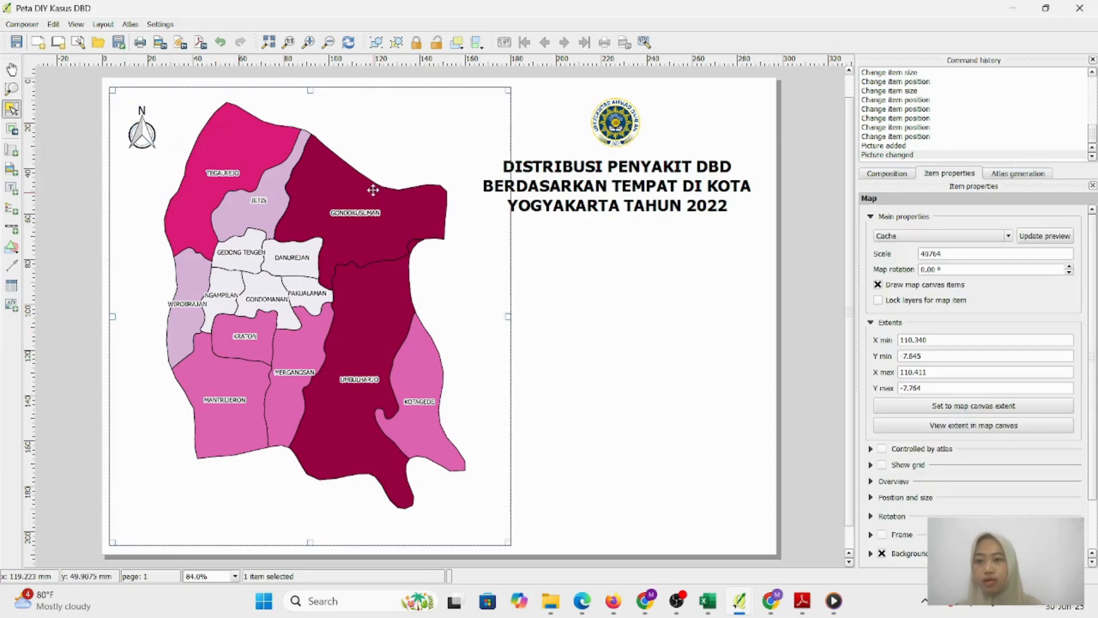
left_click(153, 135)
left_click_drag(165, 146, 165, 167)
left_click(208, 109)
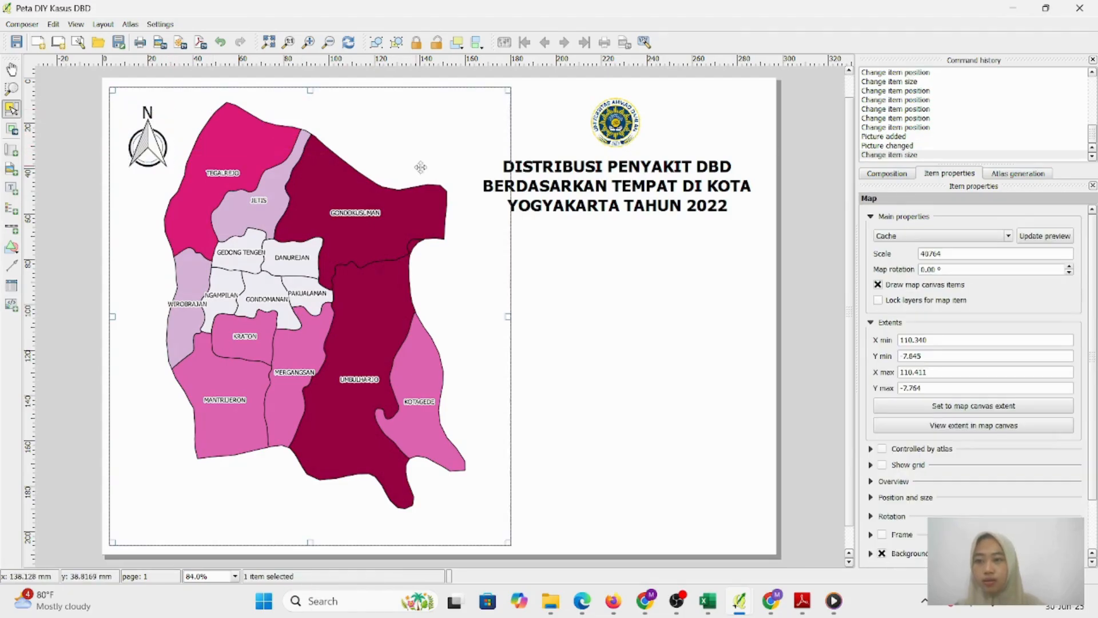
left_click(154, 151)
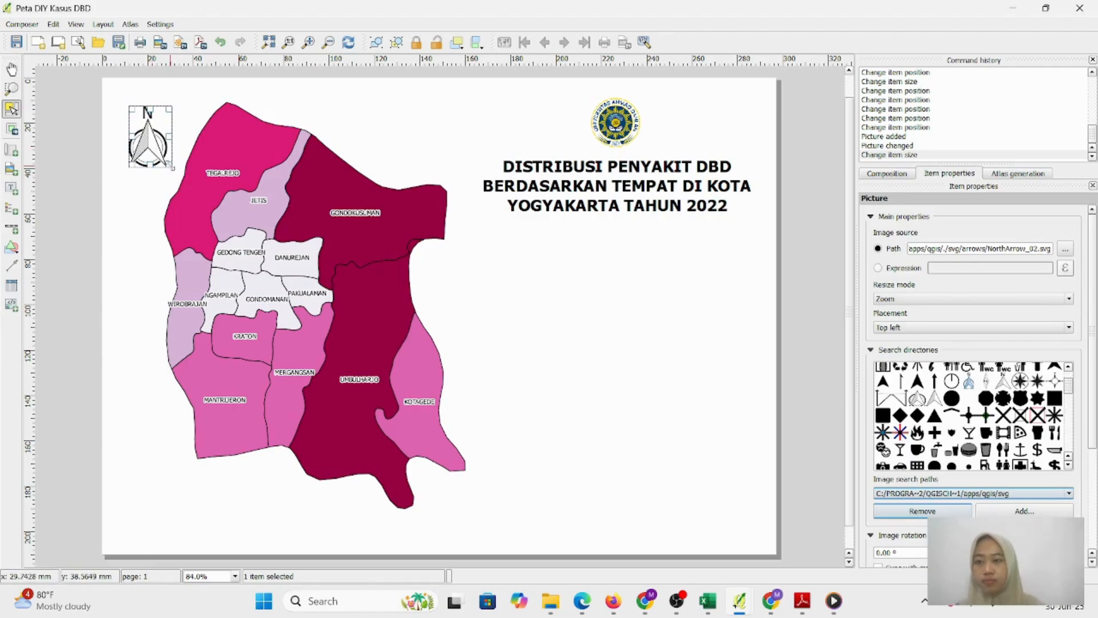
left_click_drag(171, 166, 165, 158)
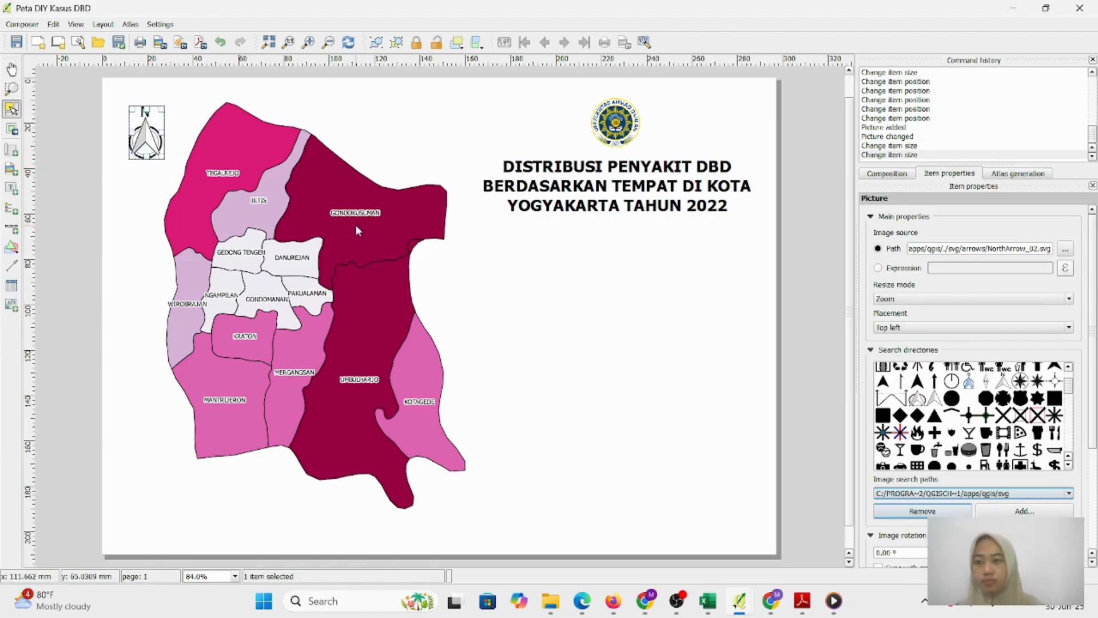
left_click(576, 291)
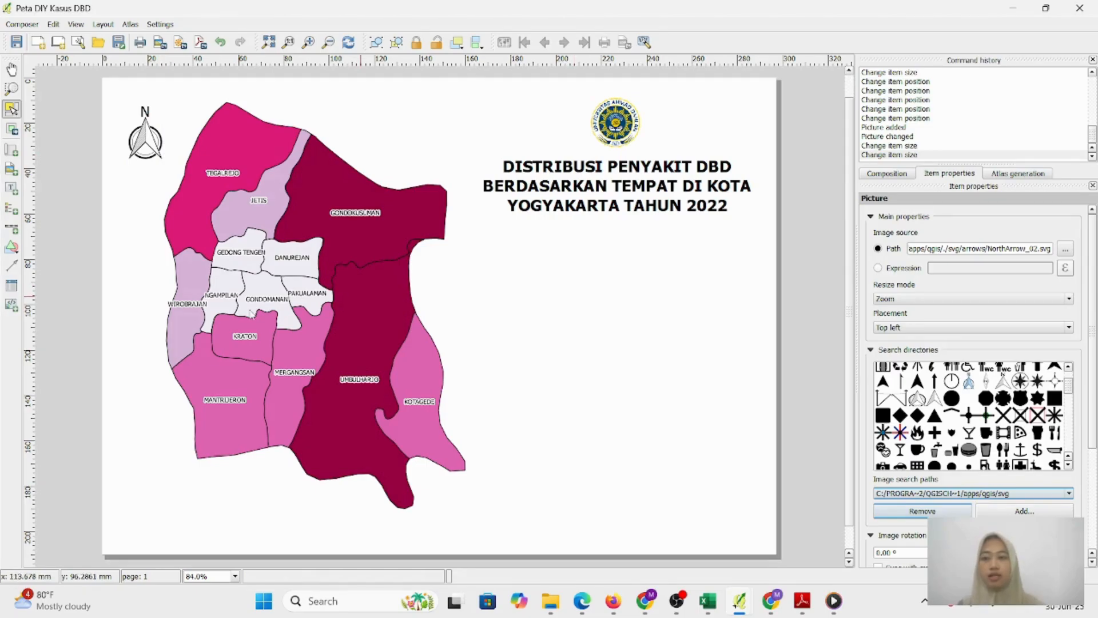
left_click(10, 208)
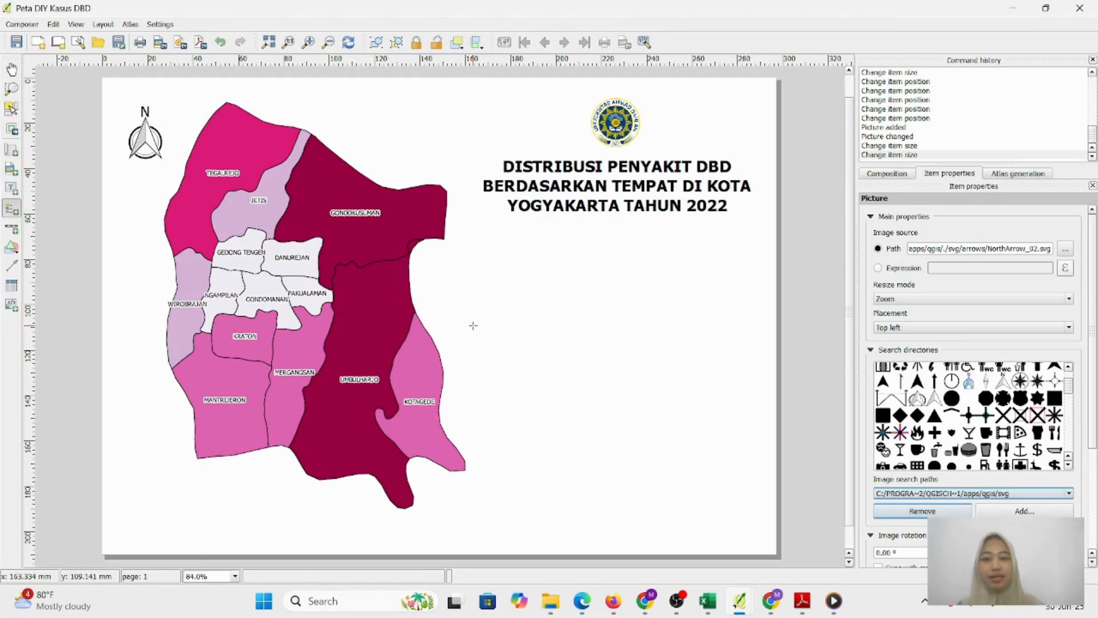
Draw a legend box below the title and change its title to 'Keterangan'
left_click_drag(503, 274, 601, 384)
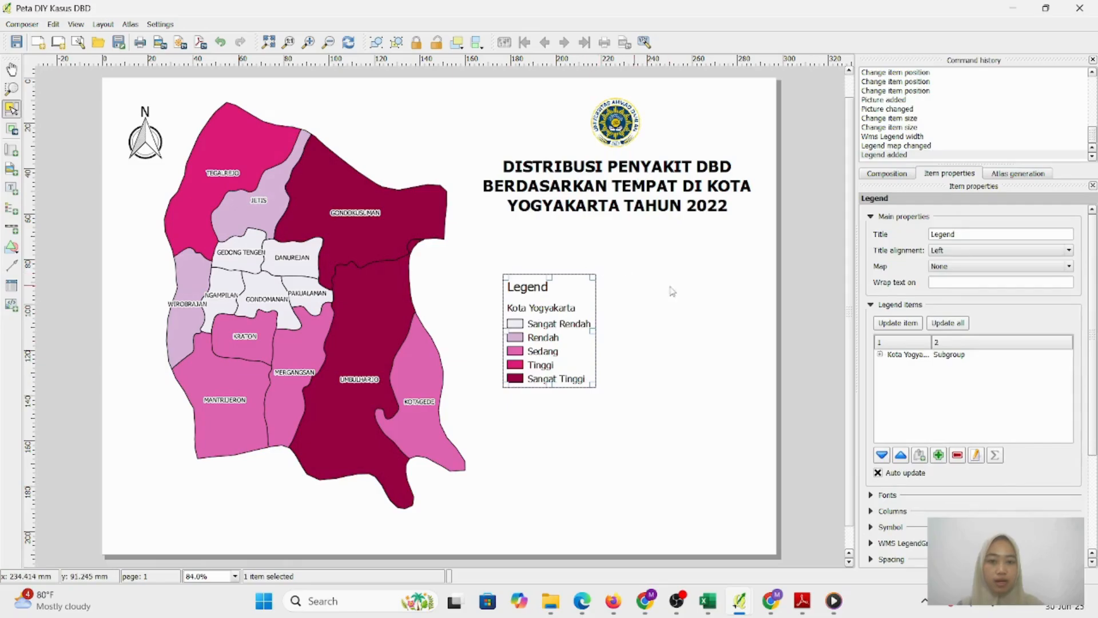
double_click(977, 235)
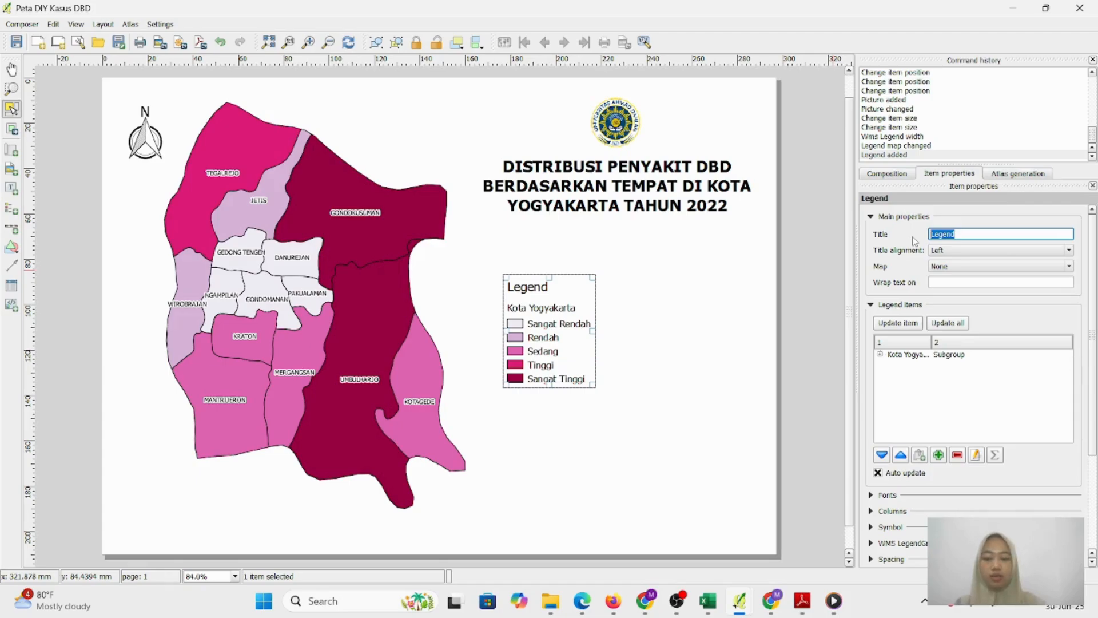
type("Kete")
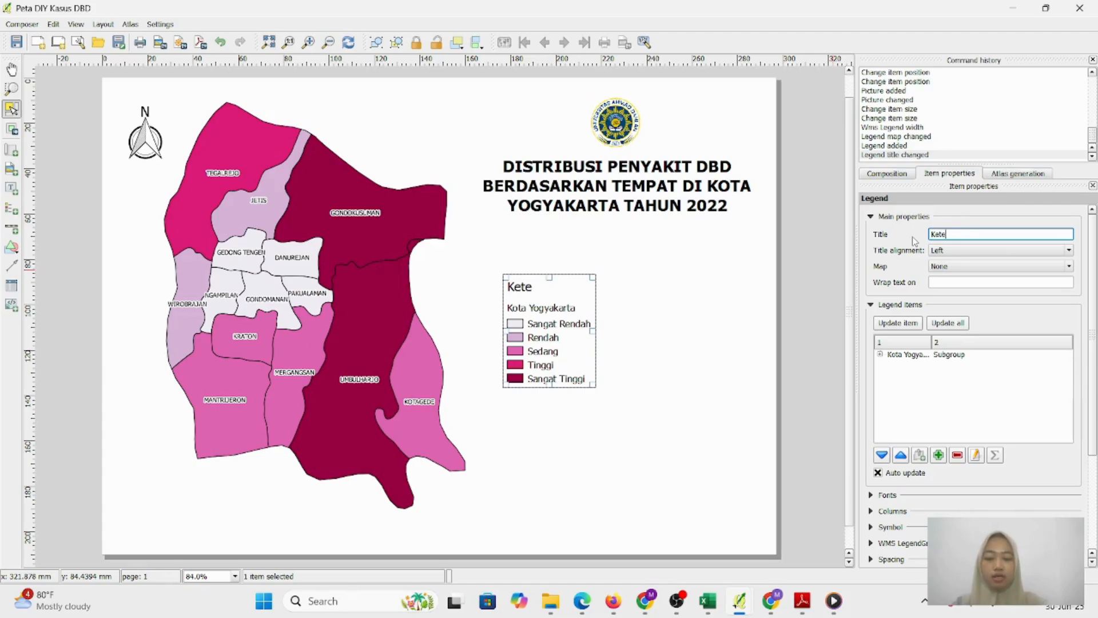
type("rangan")
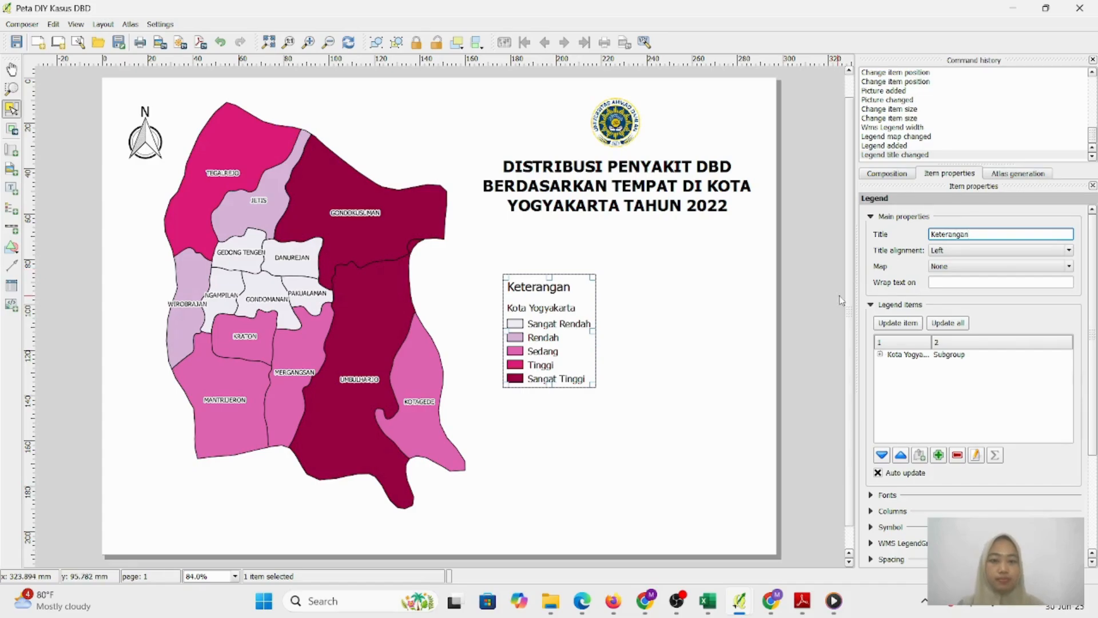
left_click(774, 353)
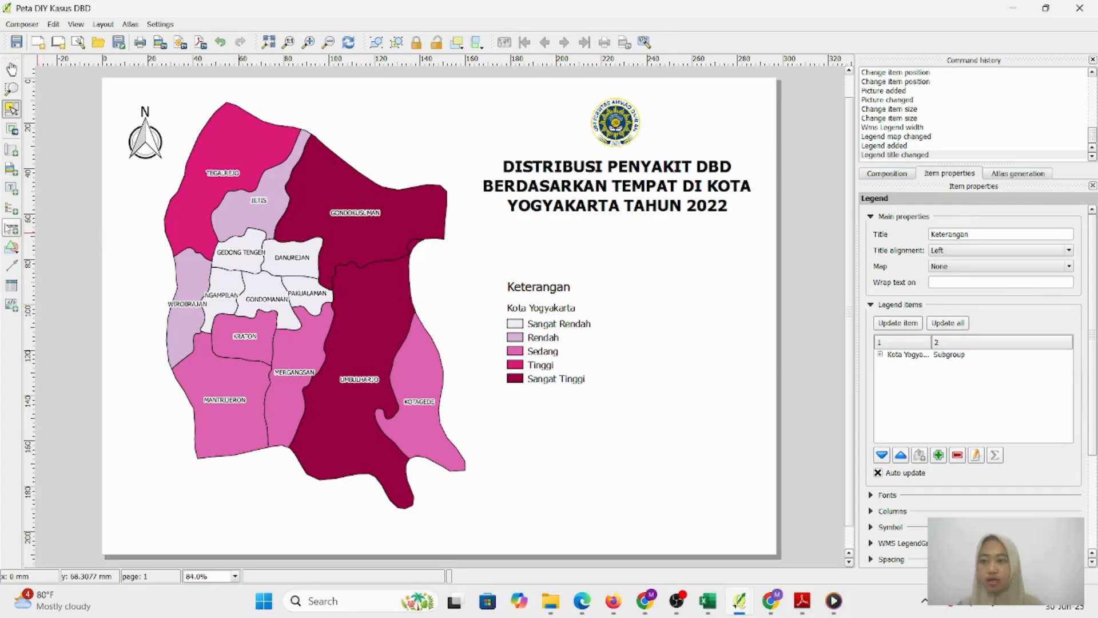
left_click(12, 228)
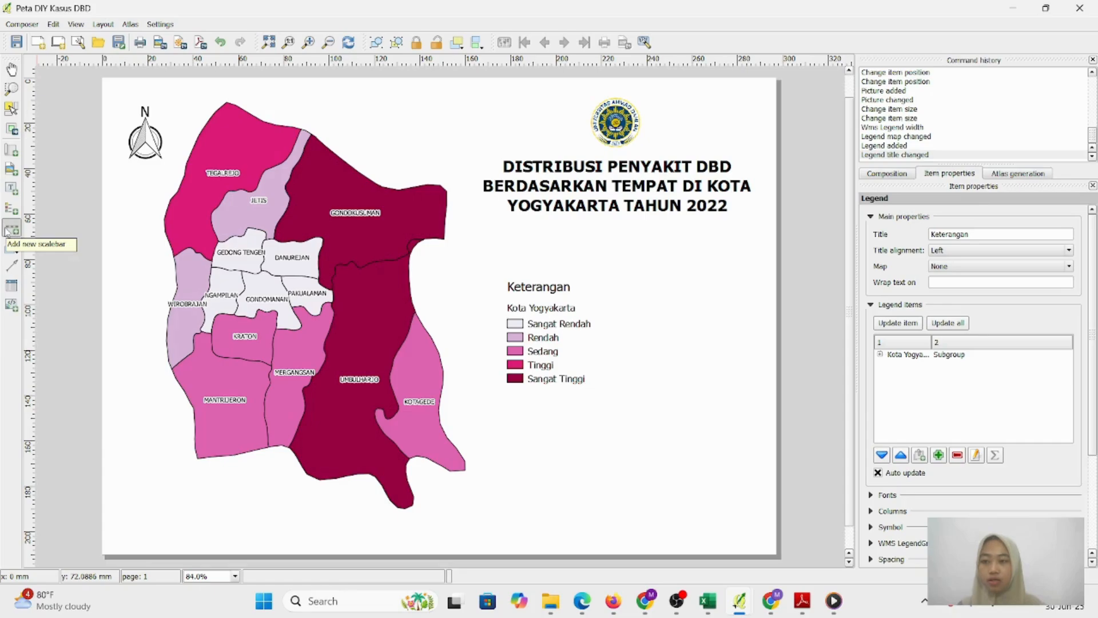
Place a Single Box scale bar in metres directly beneath the Keterangan legend
left_click(7, 230)
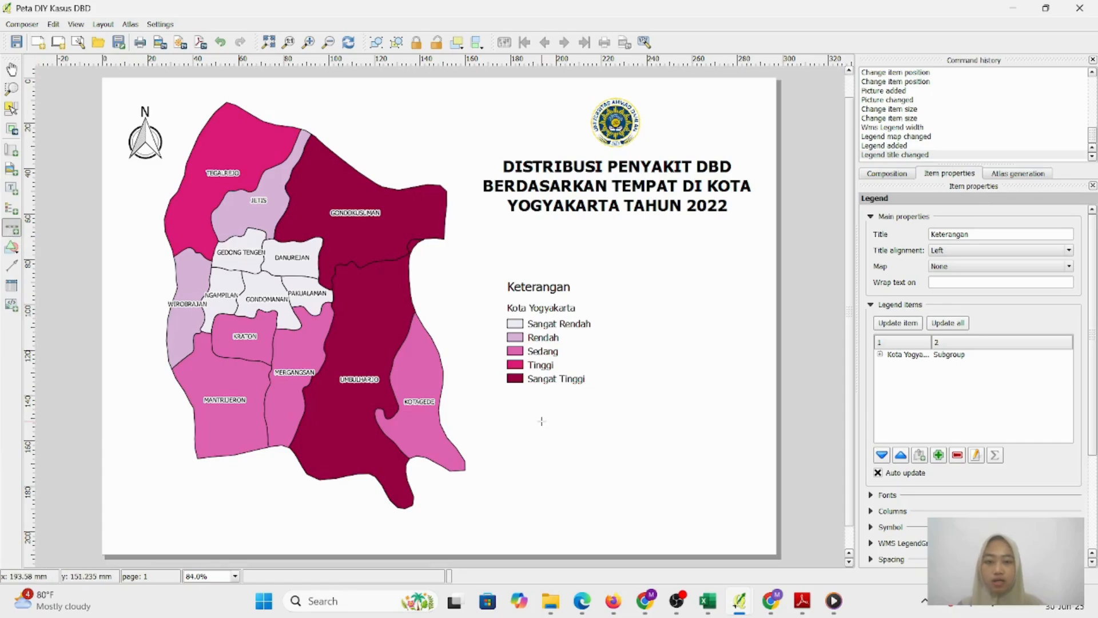
left_click(512, 403)
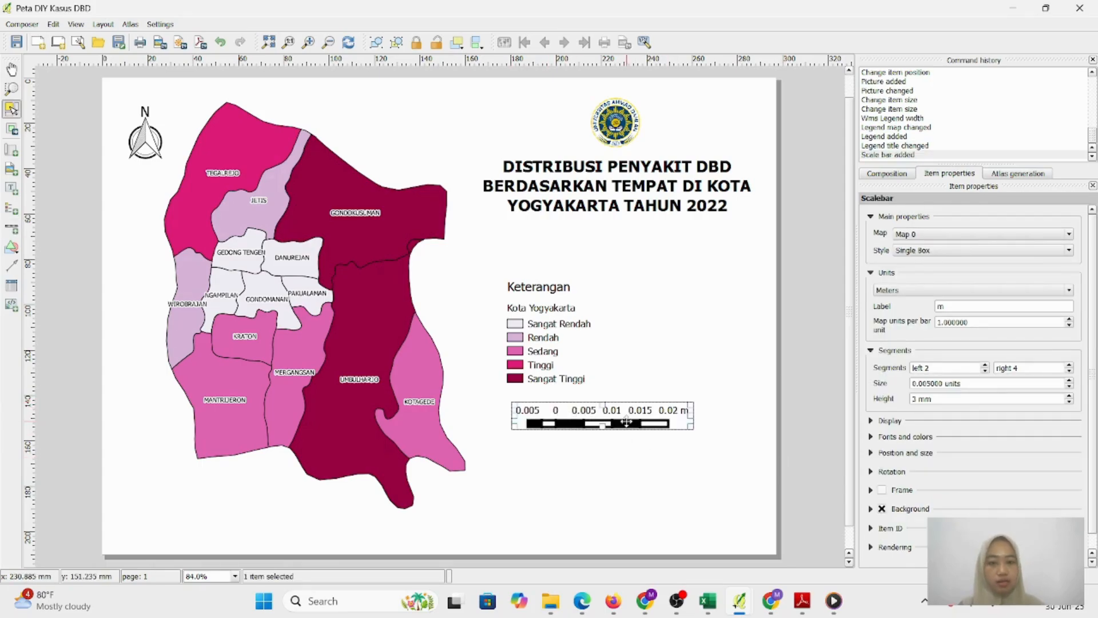
left_click_drag(628, 422, 624, 413)
left_click(791, 444)
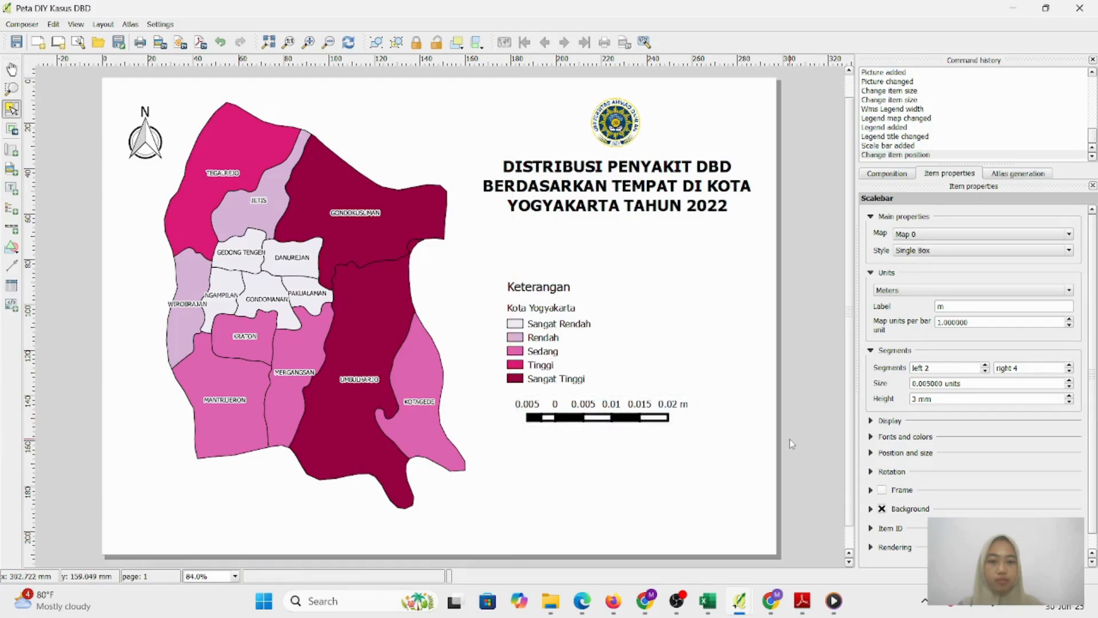
left_click(627, 402)
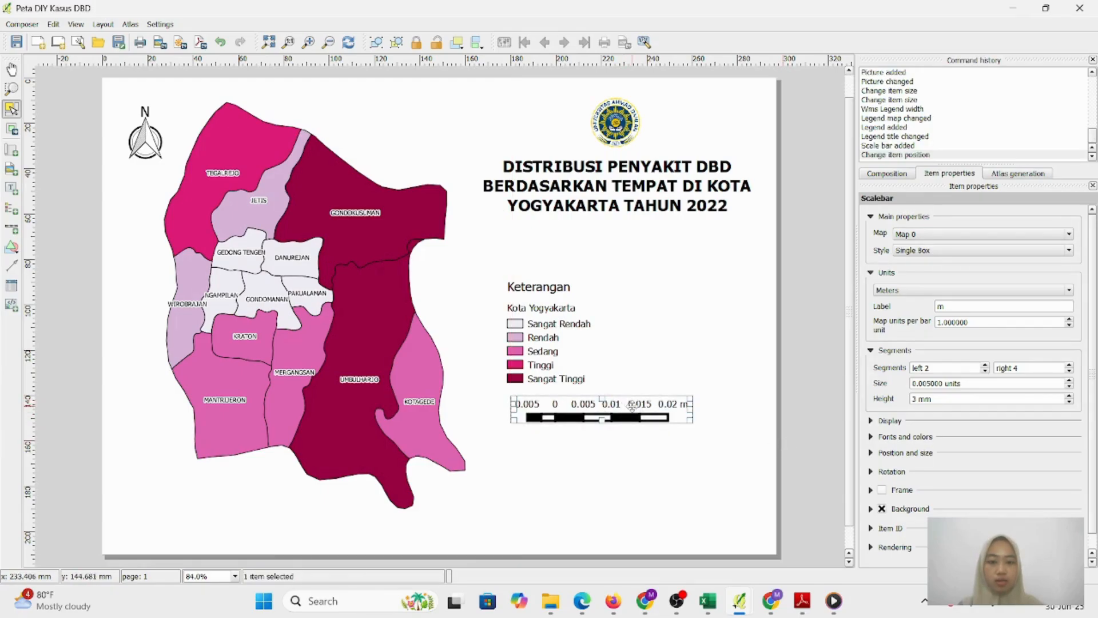
mouse_move(632, 406)
left_mouse_down()
mouse_move(634, 426)
mouse_move(633, 413)
left_mouse_up()
left_click(805, 379)
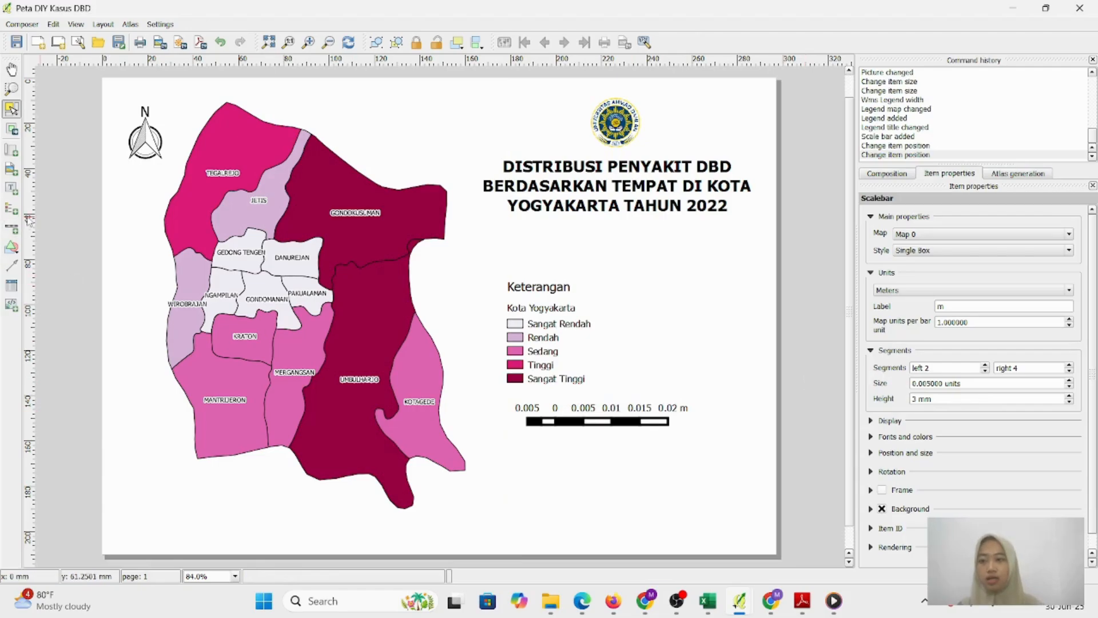
left_click(11, 150)
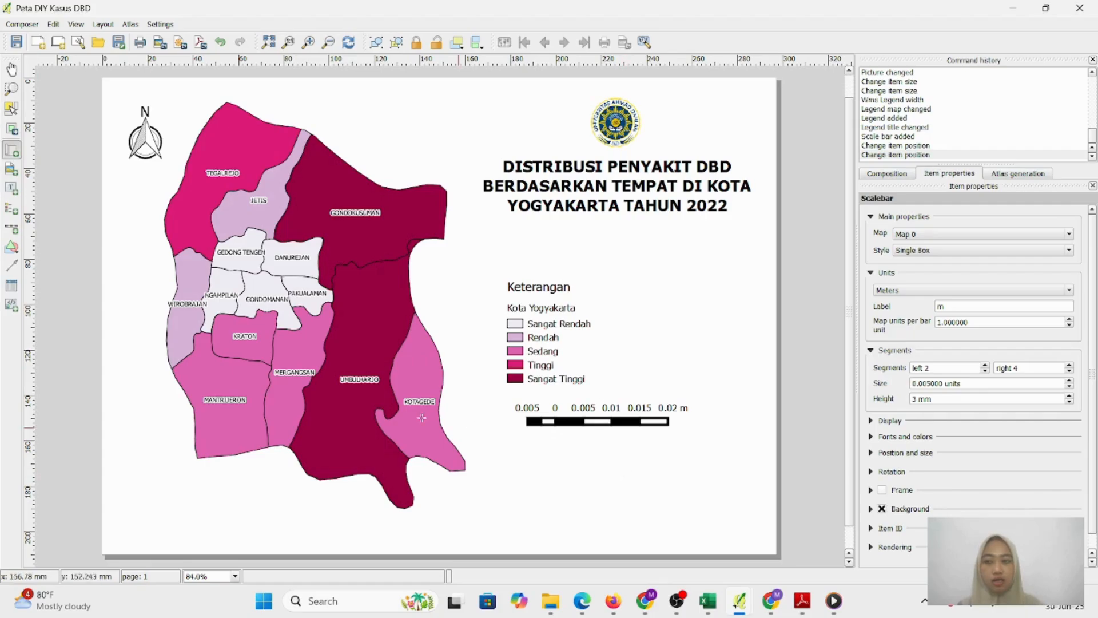
left_click(12, 188)
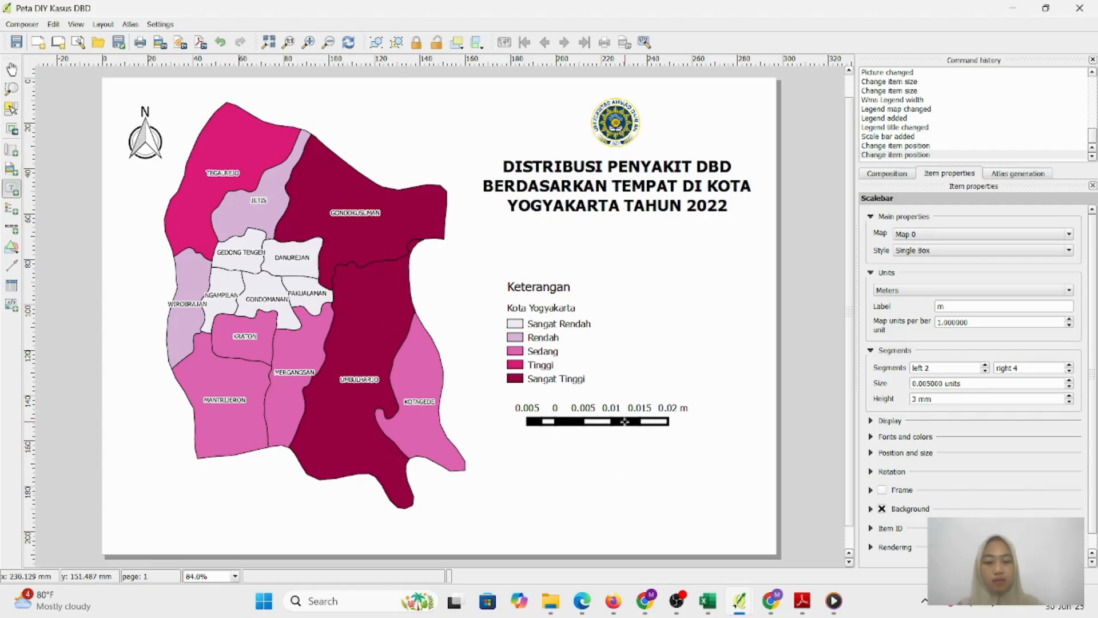
Draw a label box at the lower right and enter the author's name, student number and class C1
left_click_drag(678, 484, 742, 502)
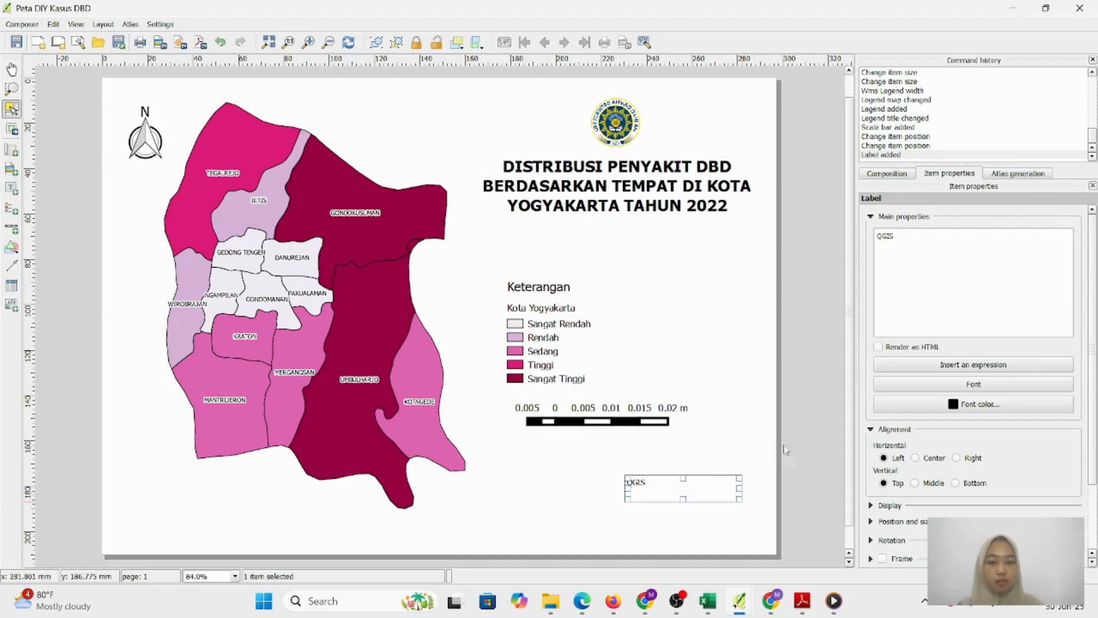
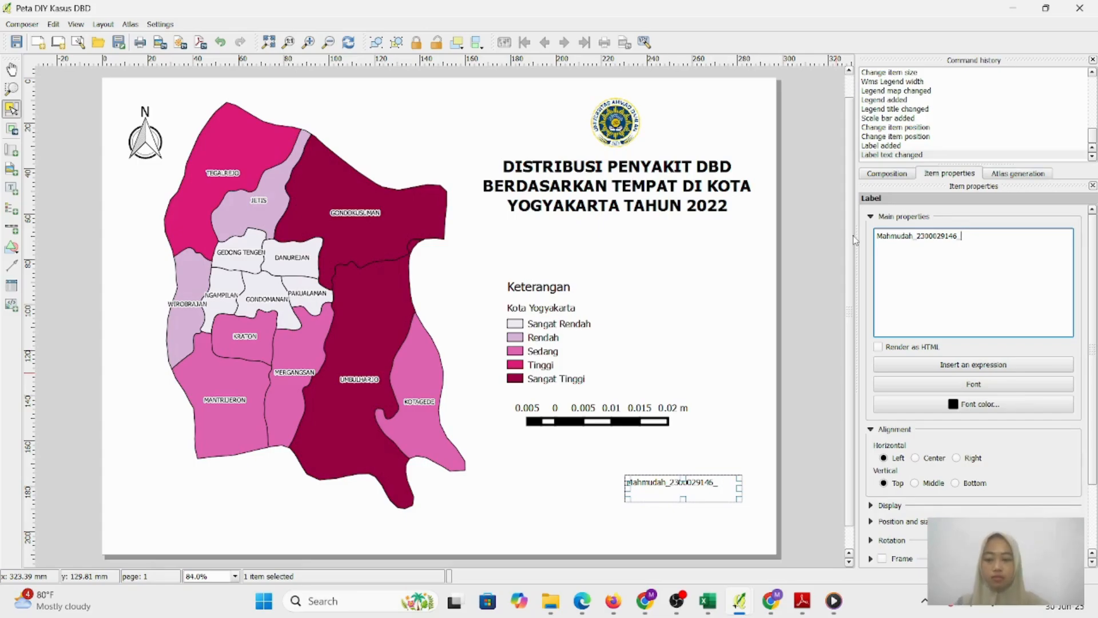
Set the label font to Bold 14 and widen the box, then undo the change
left_click(973, 384)
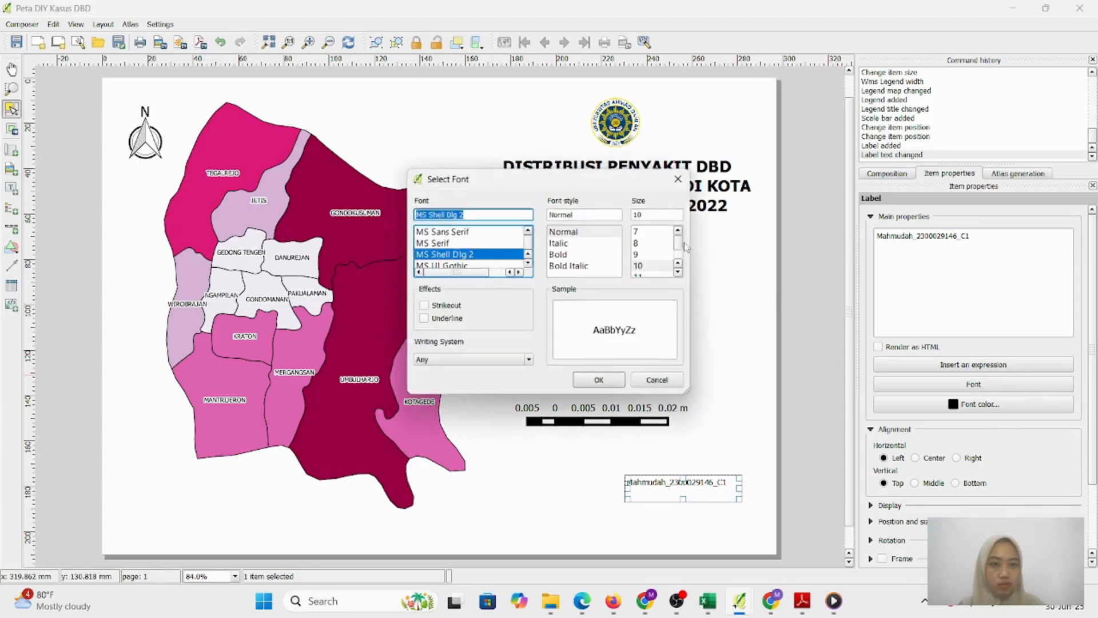
scroll(686, 247, "down", 1)
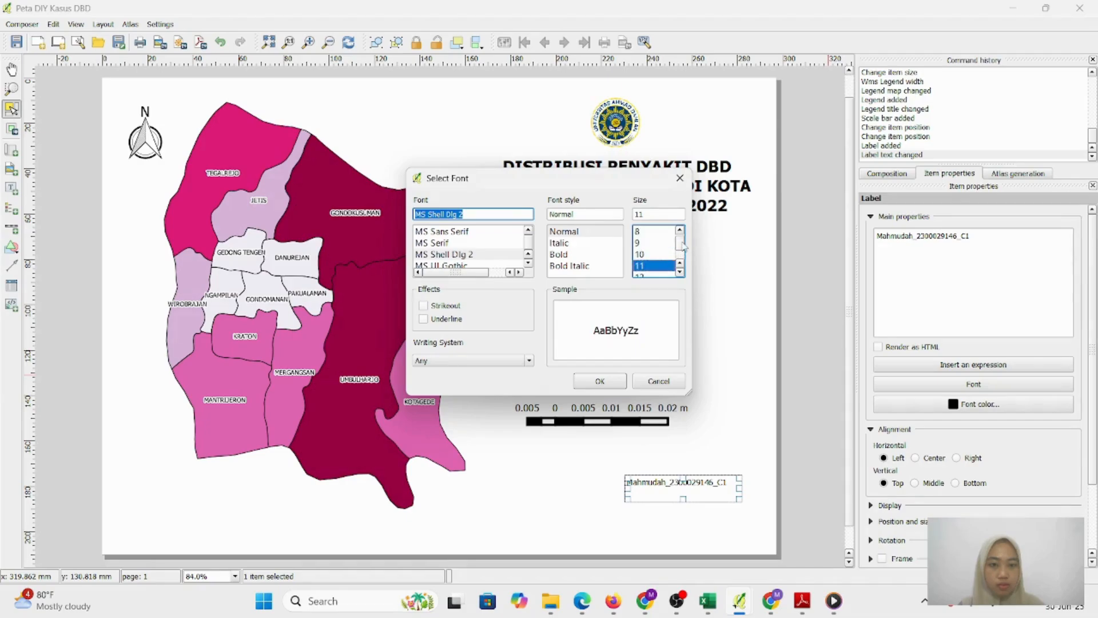
scroll(685, 248, "down", 3)
left_click(650, 232)
left_click(570, 254)
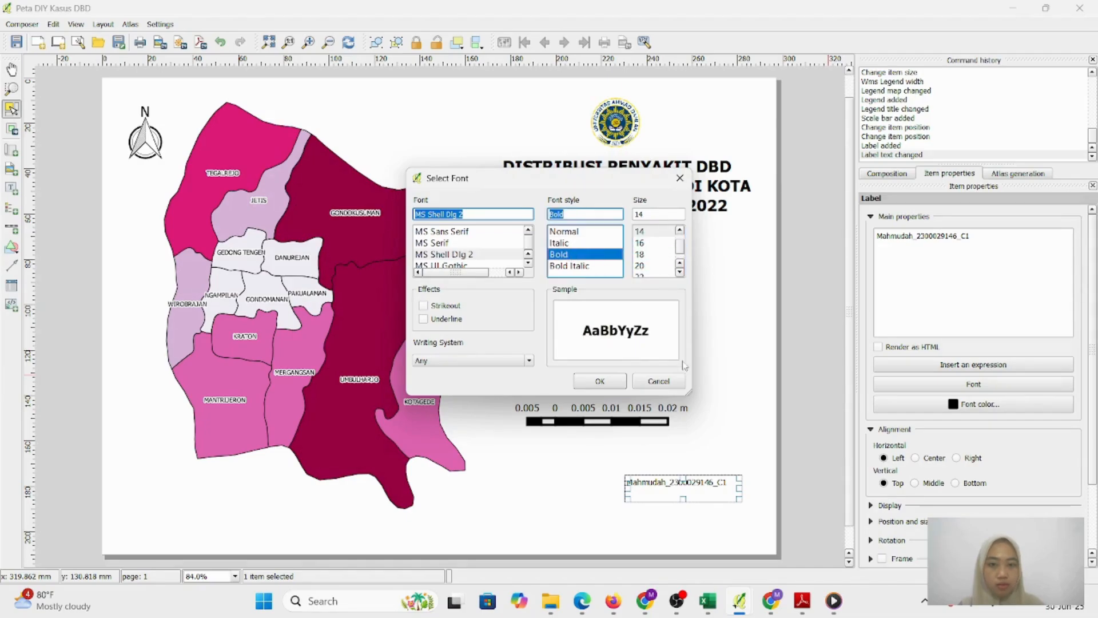
left_click(601, 381)
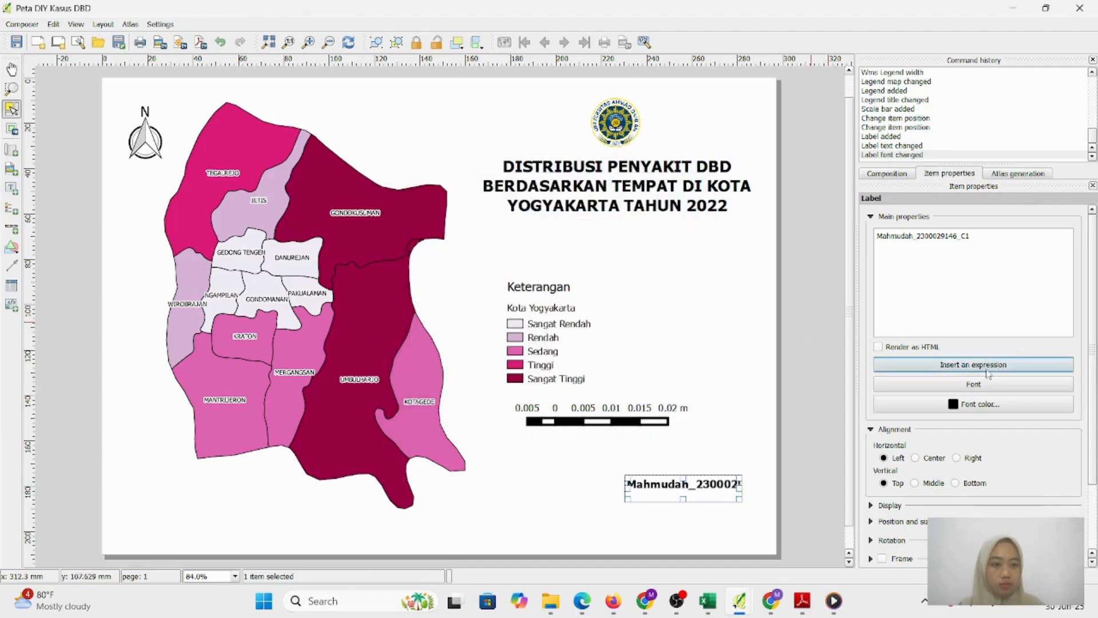
left_click_drag(626, 488, 569, 488)
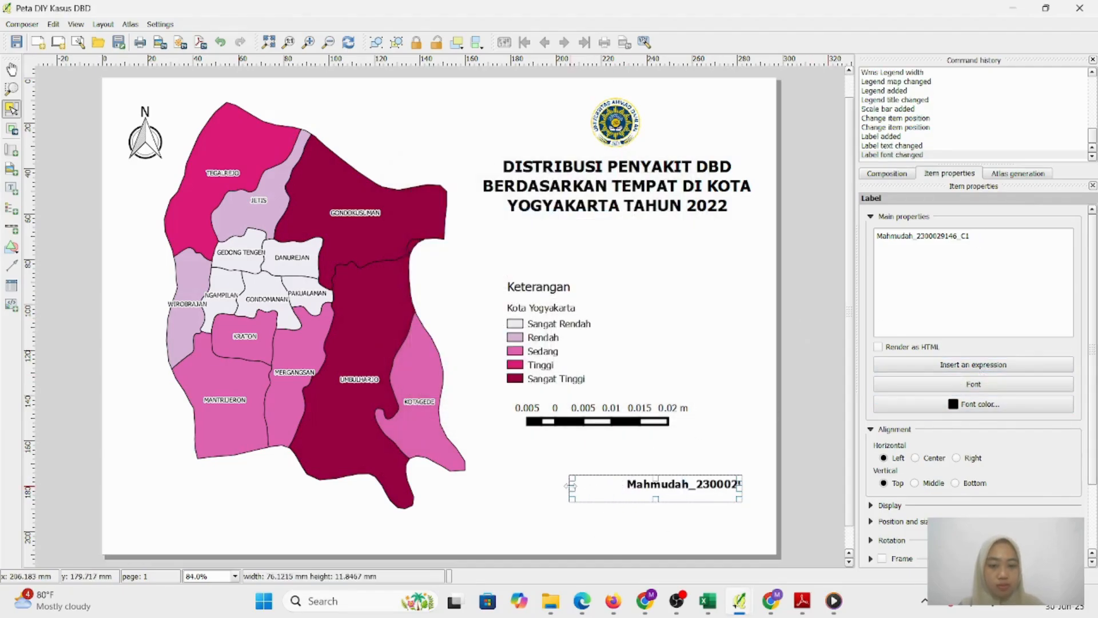
left_click(767, 485)
left_click(693, 485)
key("ctrl+z")
key("ctrl+z")
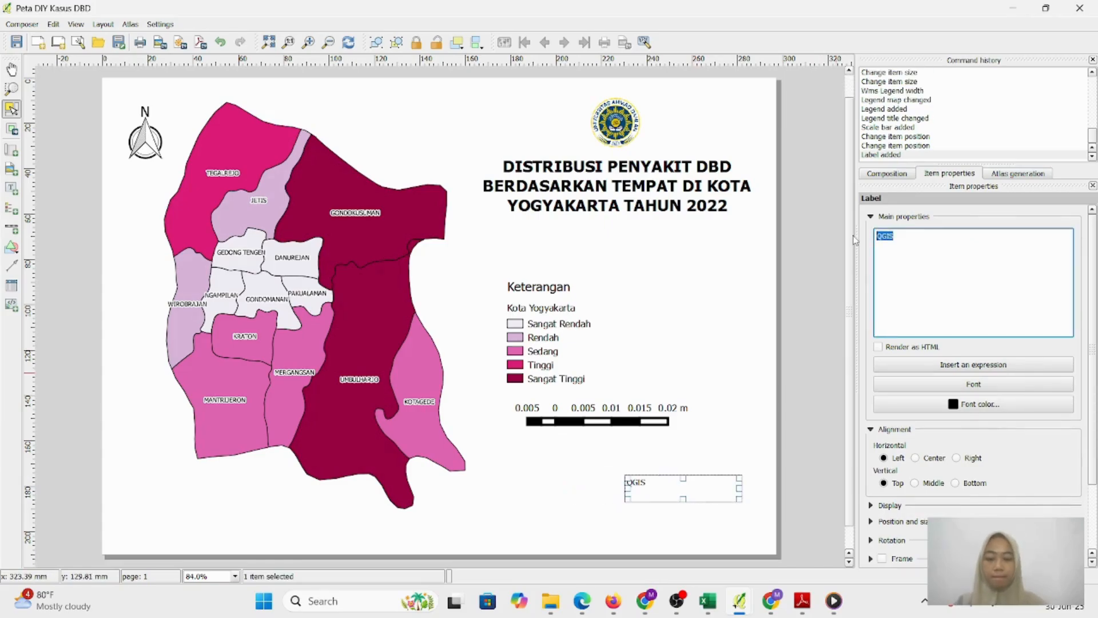
Retype the student number and 'C1' ending, and reapply a Bold 14 pt font
type("_")
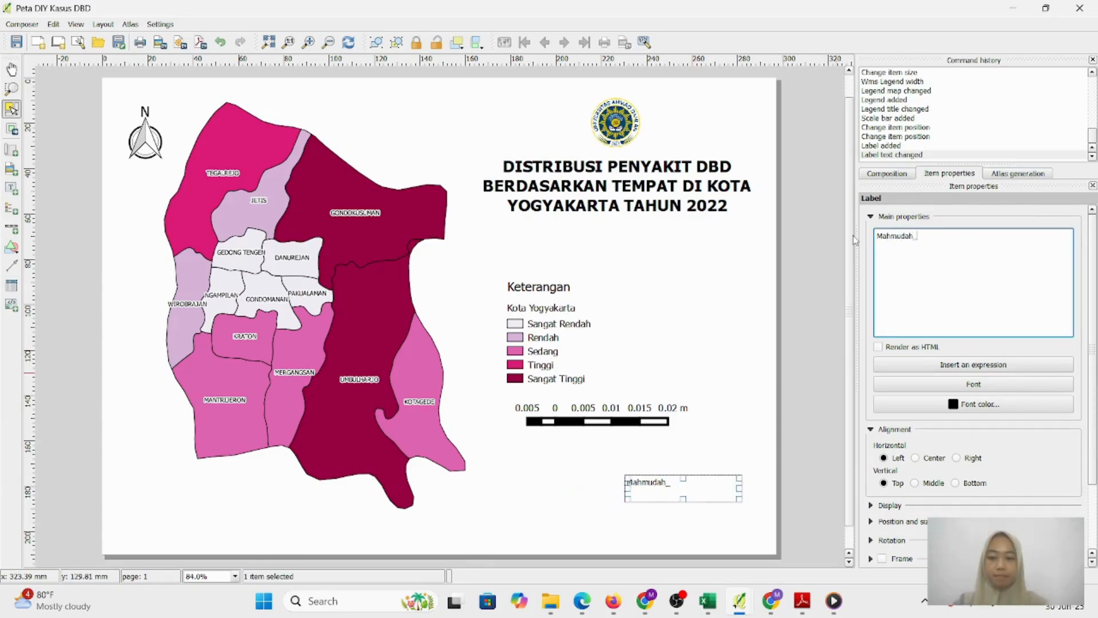
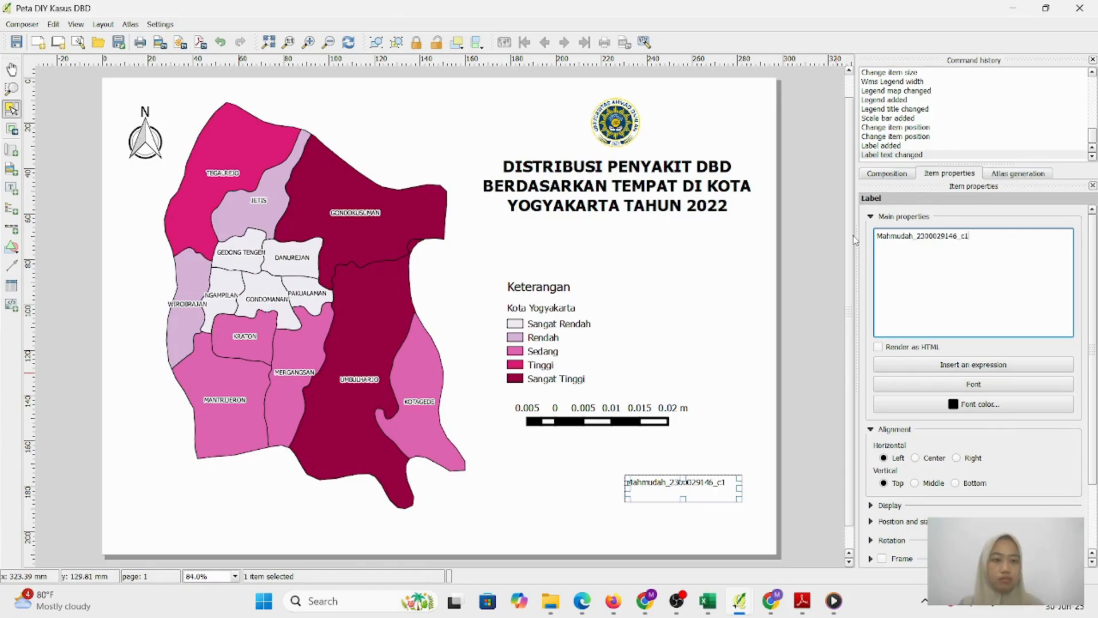
type("C1")
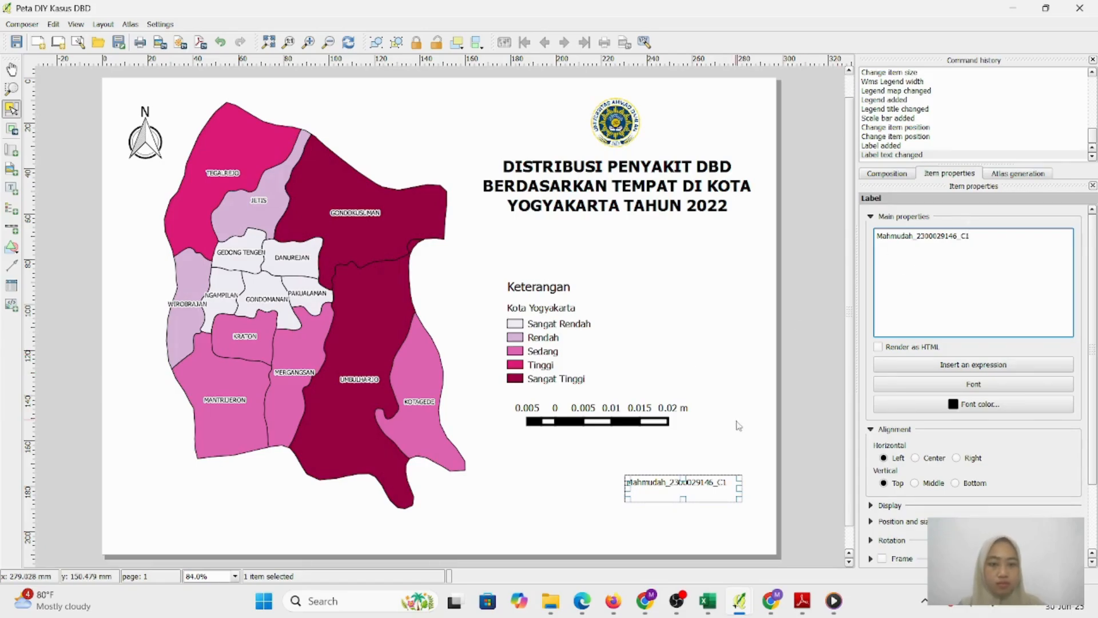
left_click(974, 384)
left_click(645, 275)
scroll(650, 258, "down", 2)
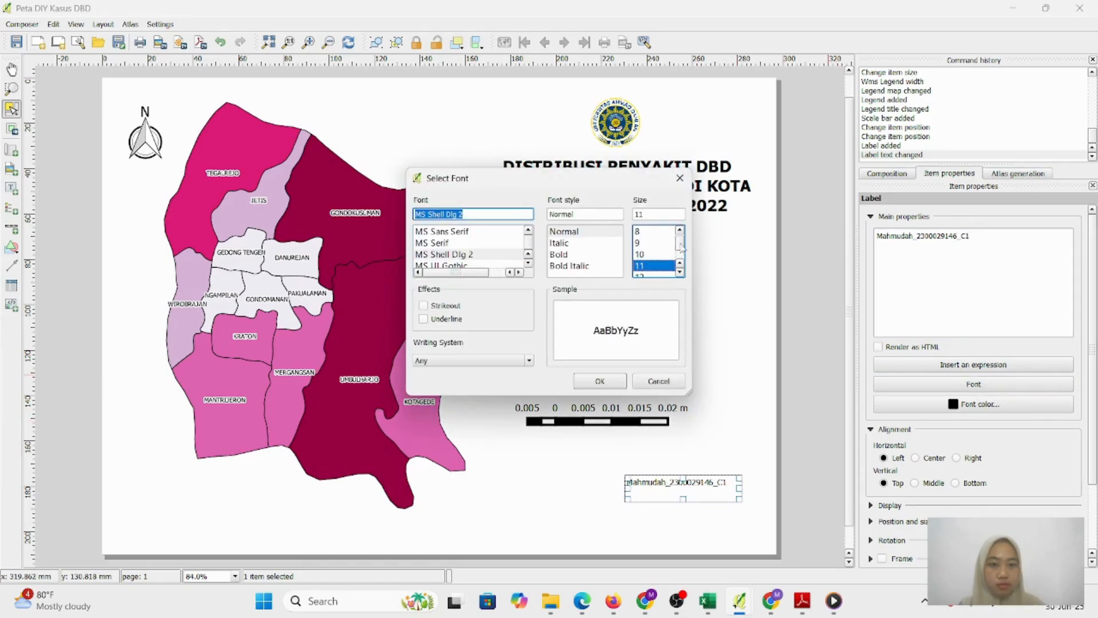
left_click(650, 234)
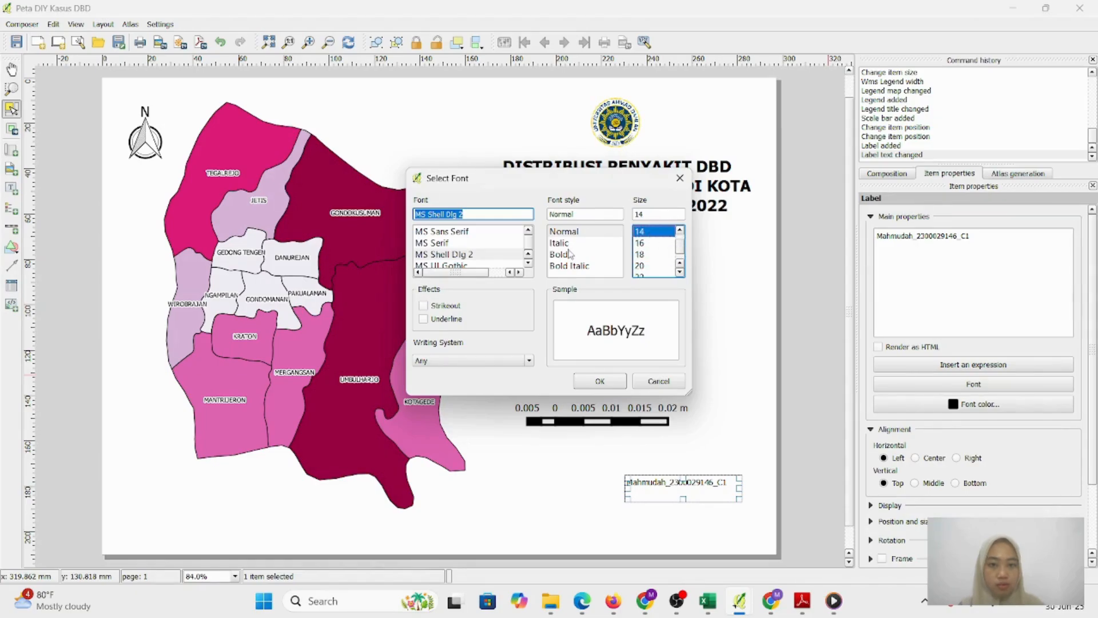
left_click(569, 254)
left_click(612, 379)
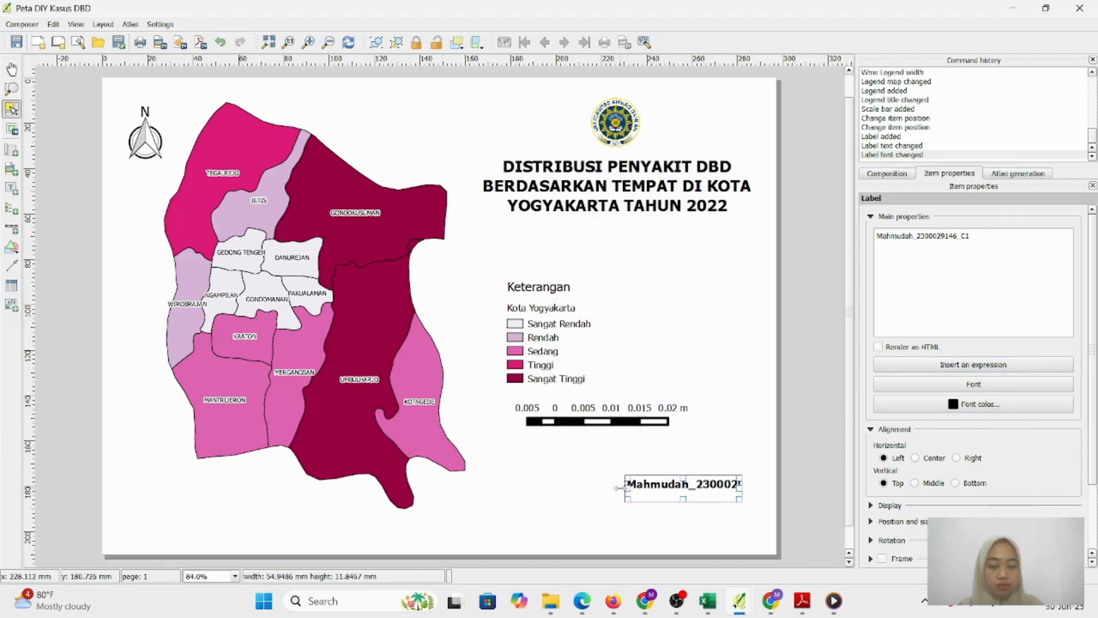
Widen the author label, nudge it into the lower right, and lower the scale bar
left_click_drag(627, 488, 570, 487)
left_click(823, 483)
mouse_move(694, 483)
left_mouse_down()
mouse_move(704, 472)
mouse_move(704, 484)
left_mouse_up()
left_click_drag(620, 434, 627, 452)
Move the legend down toward the scale bar and select the map frame to show its properties
left_click(544, 341)
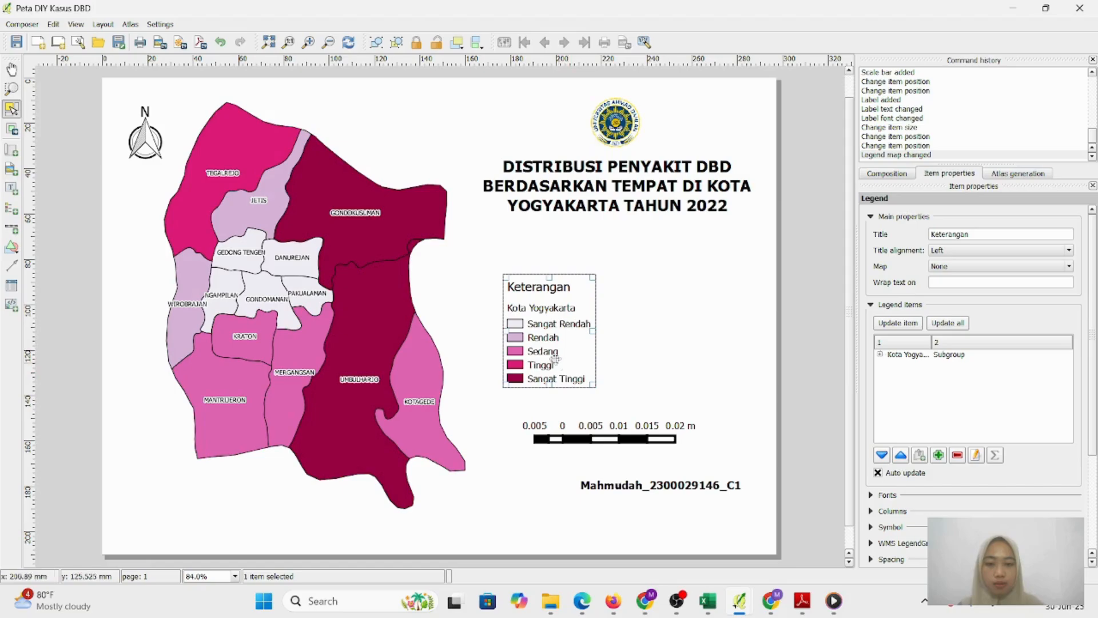
left_click_drag(546, 315, 547, 337)
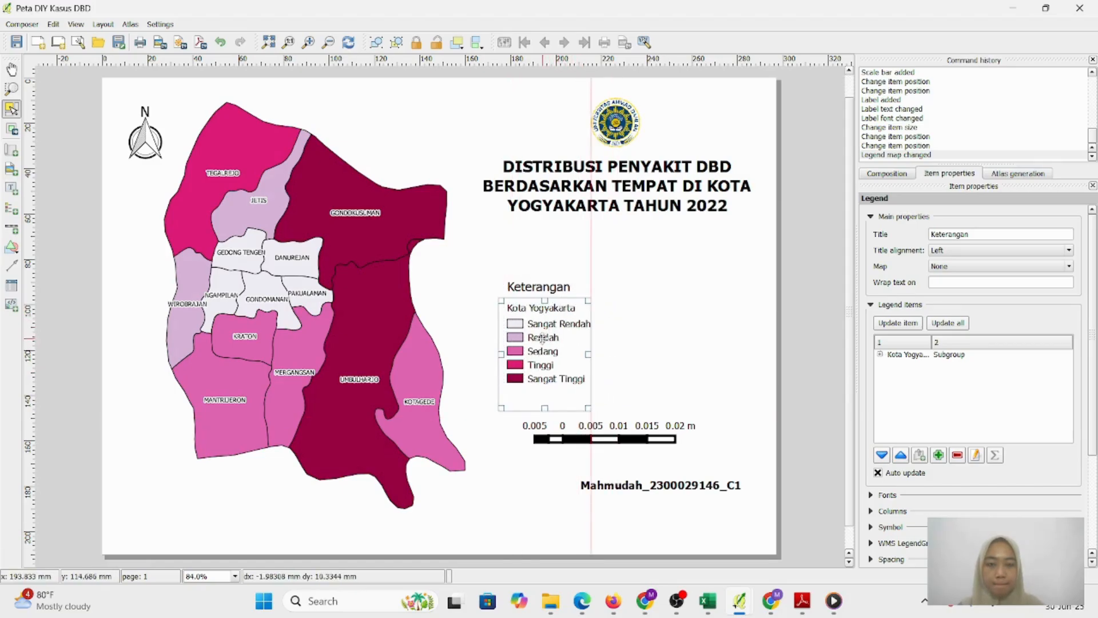
left_click_drag(542, 338, 537, 361)
left_click(808, 354)
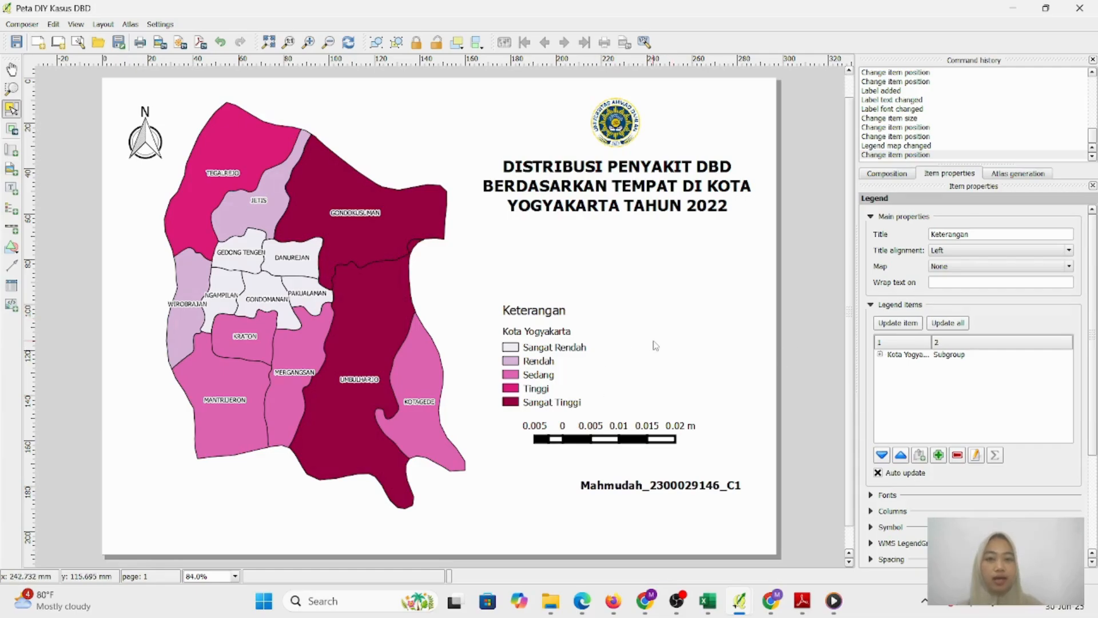
left_click(392, 105)
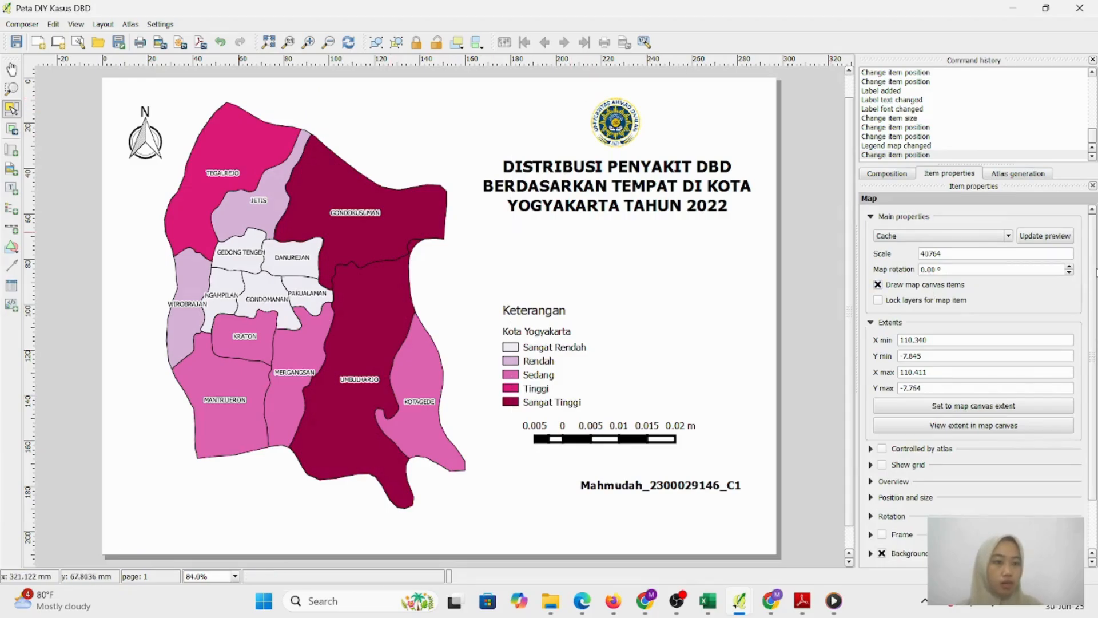
left_click_drag(1094, 273, 1083, 252)
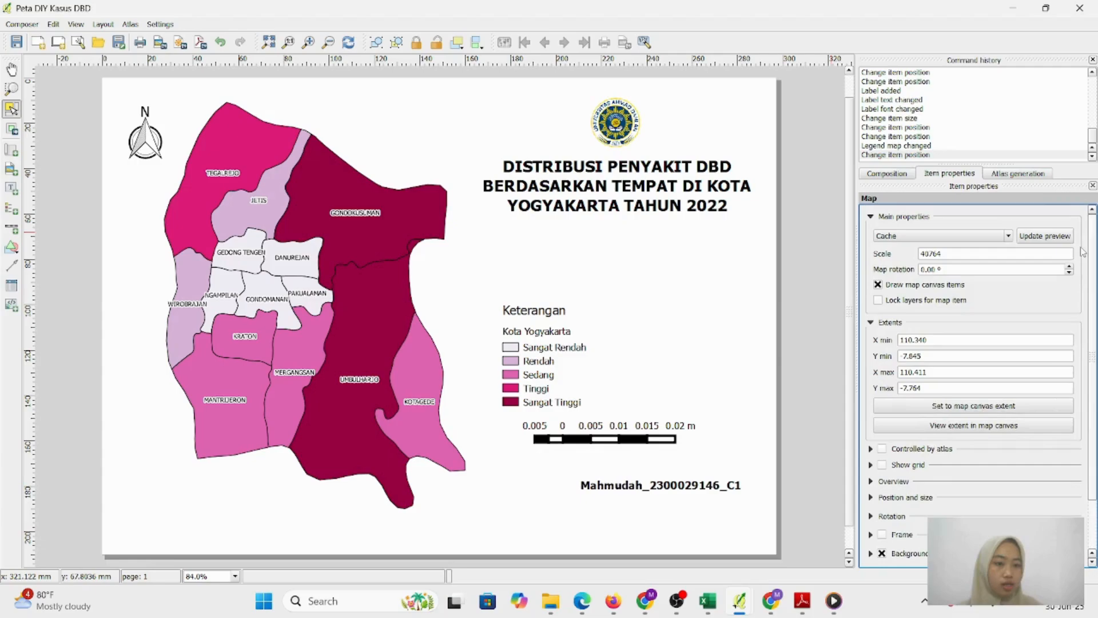
Change the page background fill in the Composition settings to a light cyan basic colour
left_click(881, 173)
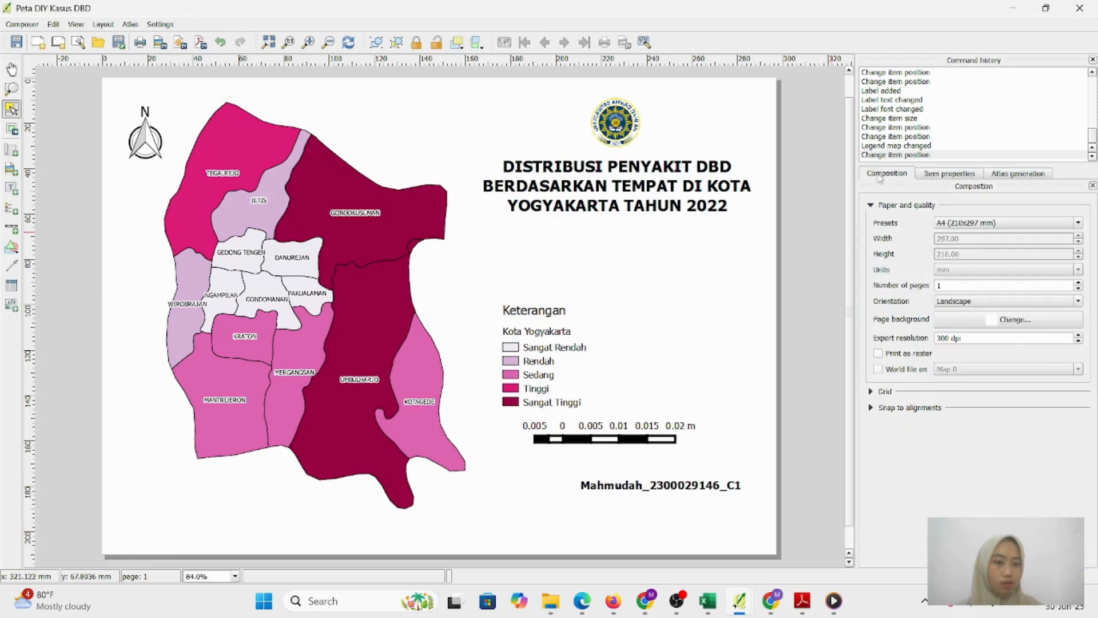
left_click(1011, 320)
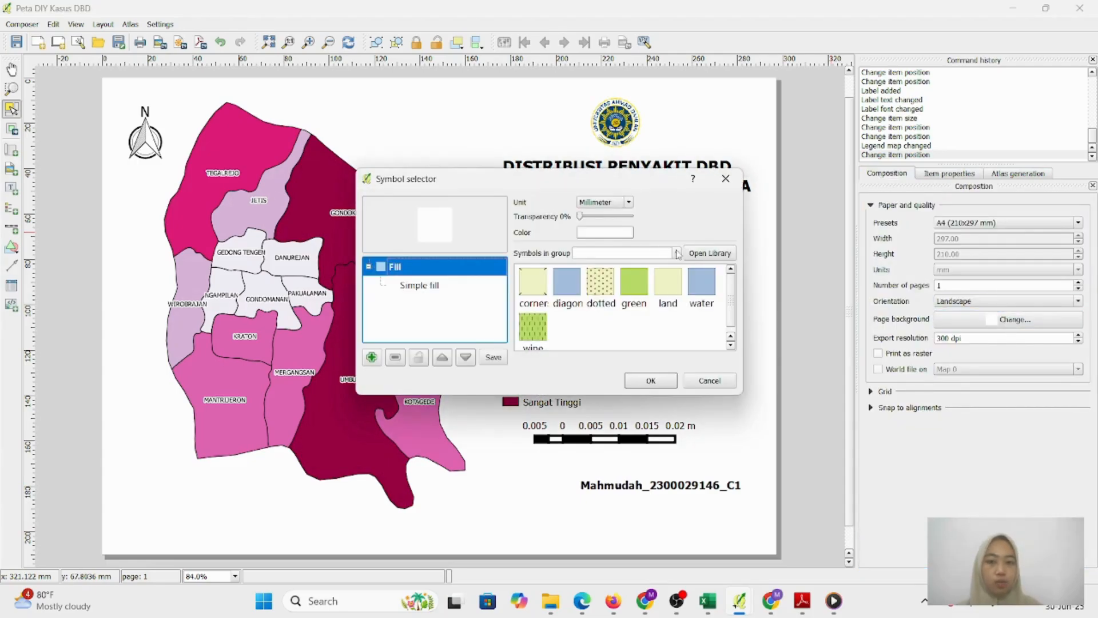
left_click(614, 231)
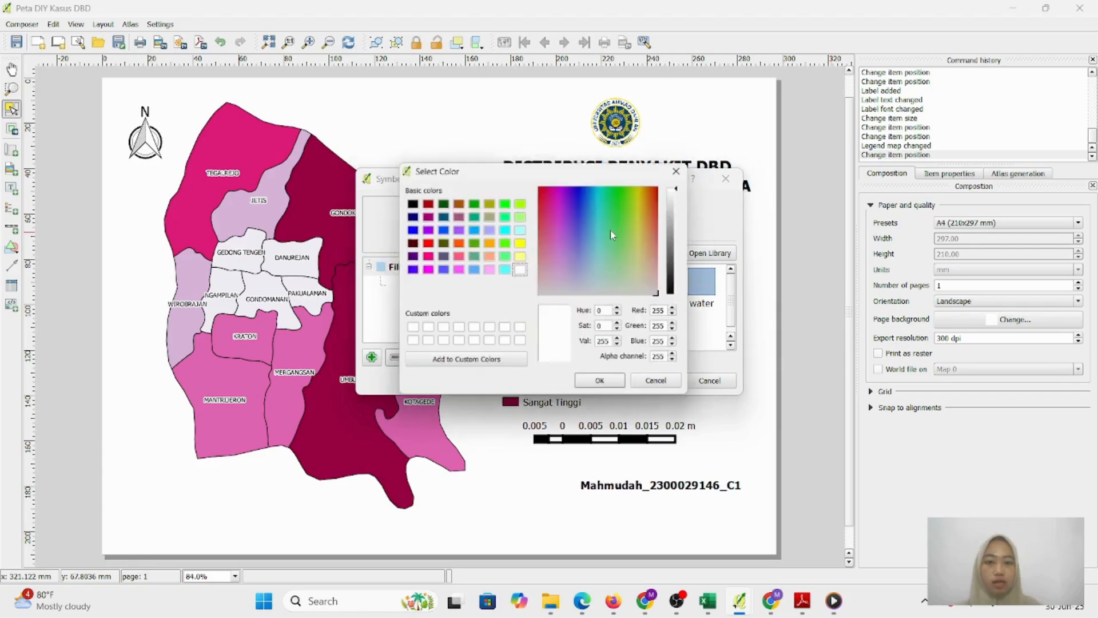
left_click(490, 230)
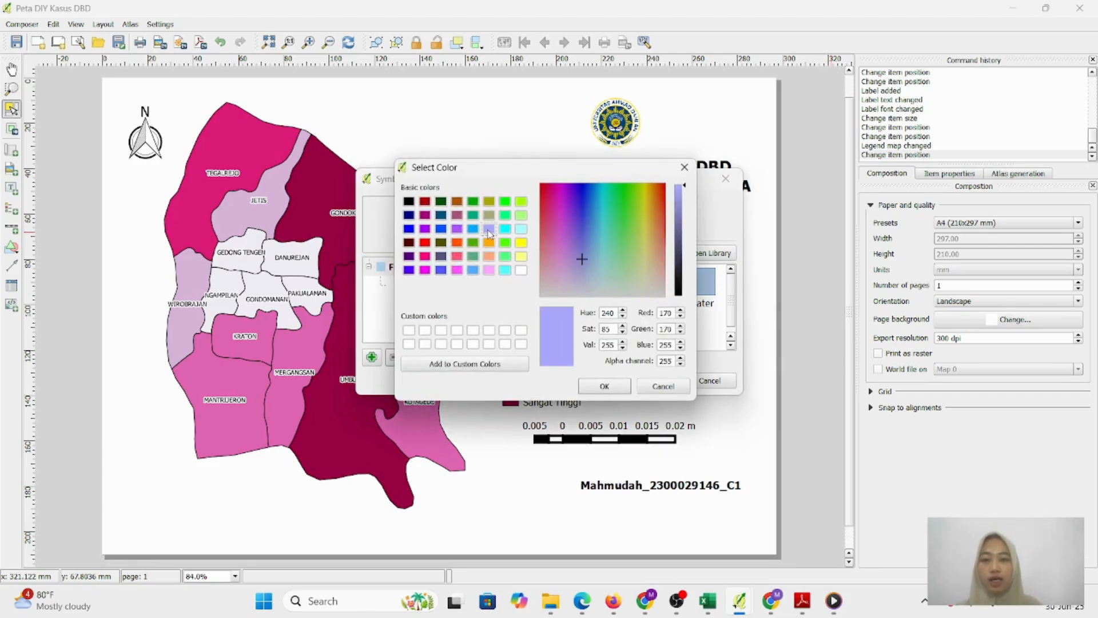
left_click(489, 215)
key("Return")
left_click(606, 231)
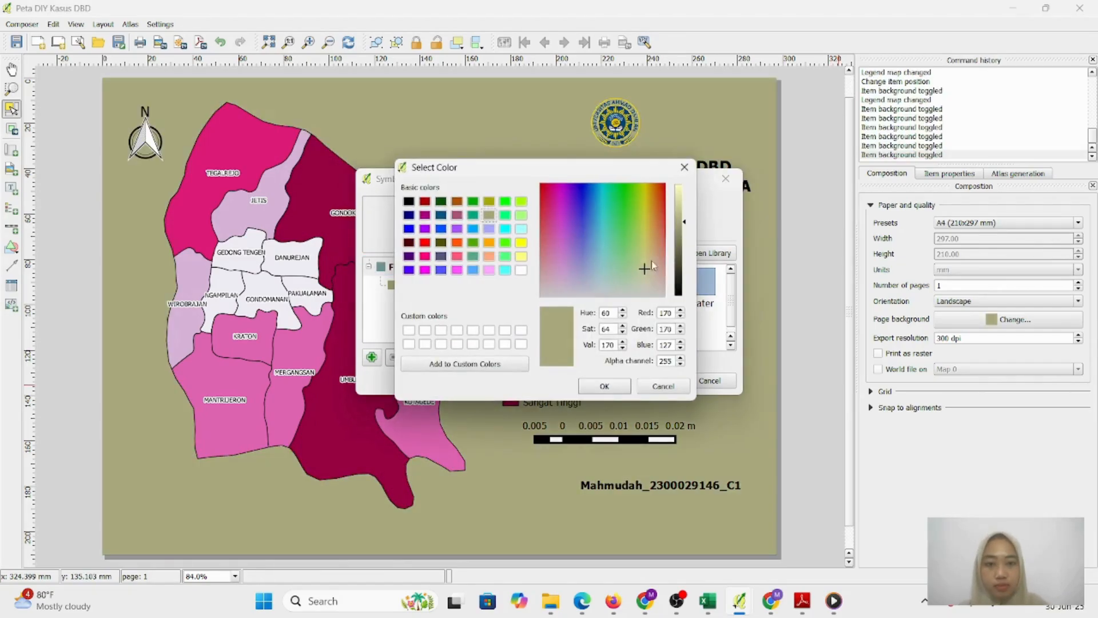
left_click(491, 230)
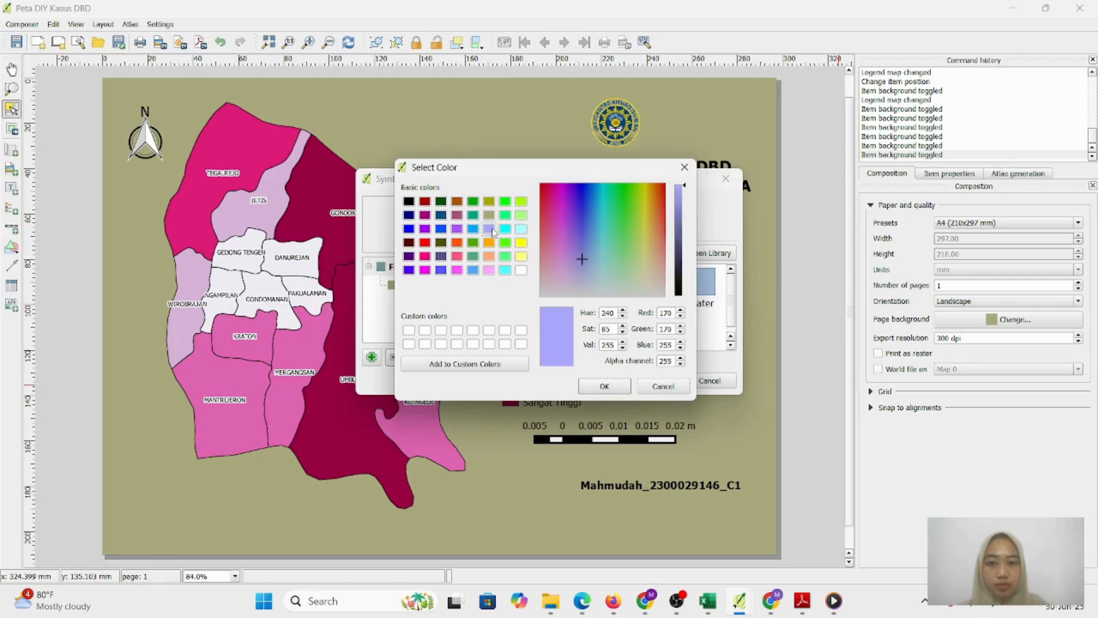
left_click(505, 229)
left_click(604, 386)
left_click(652, 381)
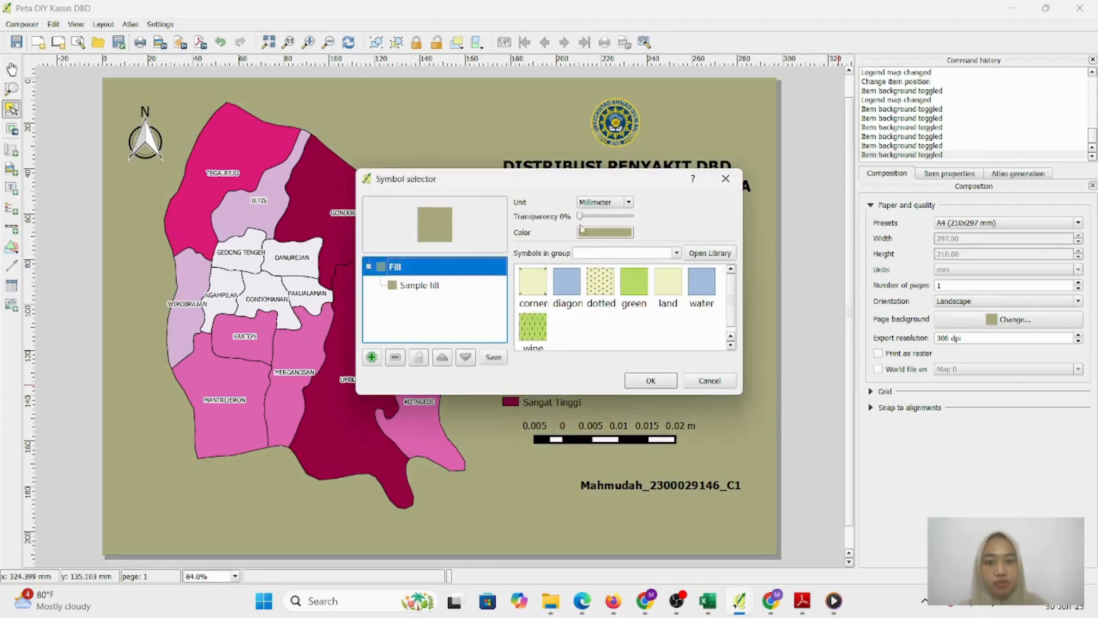
Reopen the page fill colour and confirm light cyan as the final background
left_click(607, 246)
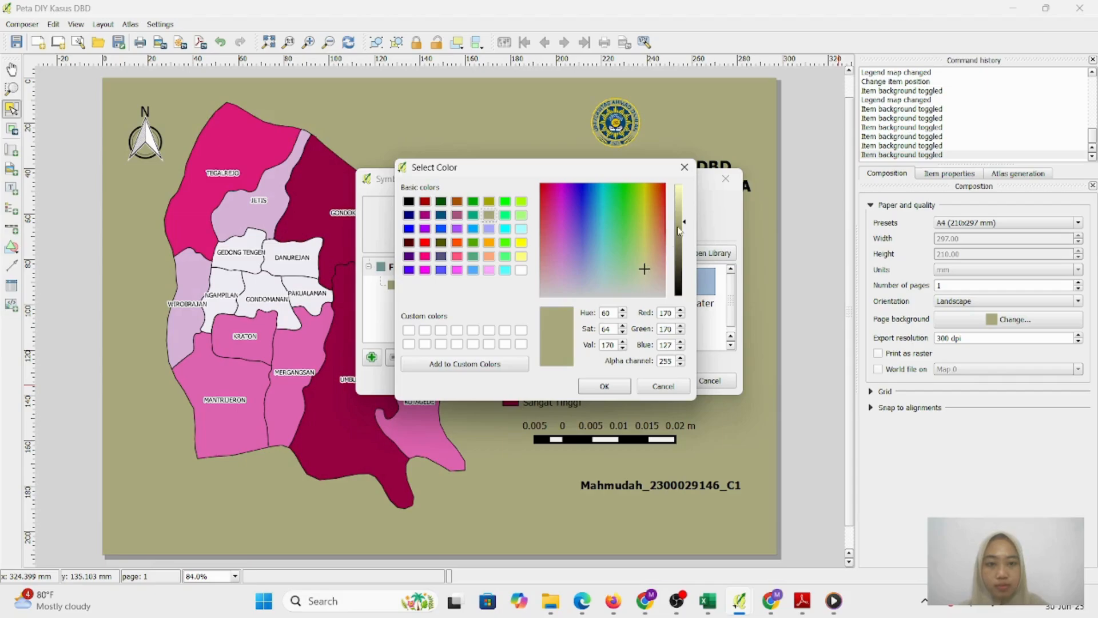
left_click(491, 229)
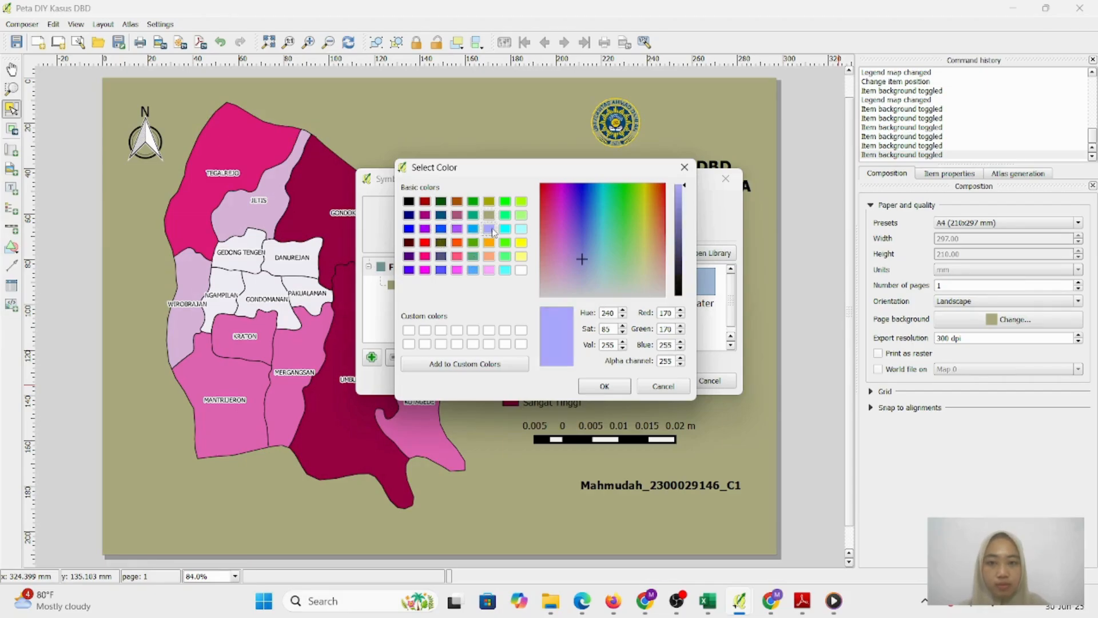
left_click(522, 229)
left_click(605, 386)
left_click(652, 381)
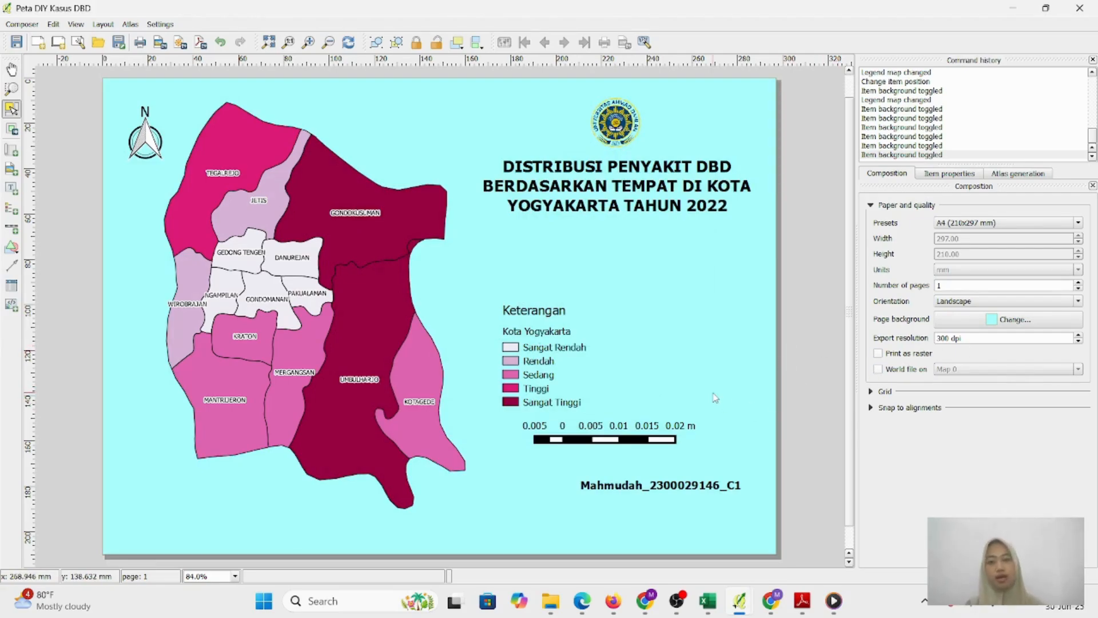
left_click(22, 24)
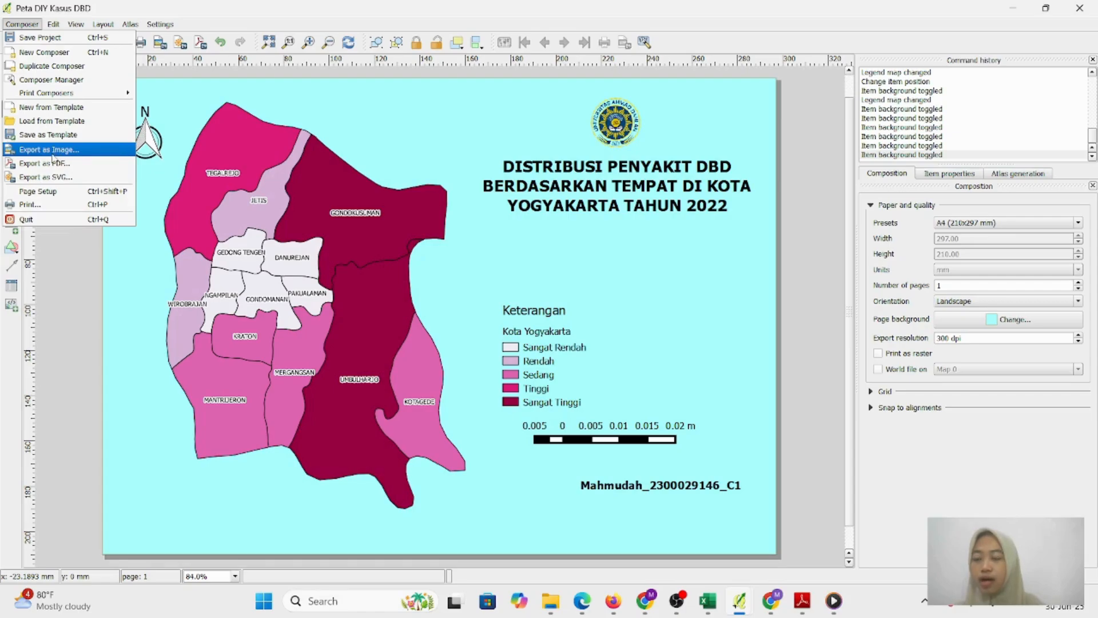
Save the layout image as 'PETA DISTRIBUSI DBD DIY' in BMP format to the Documents folder
left_click(51, 150)
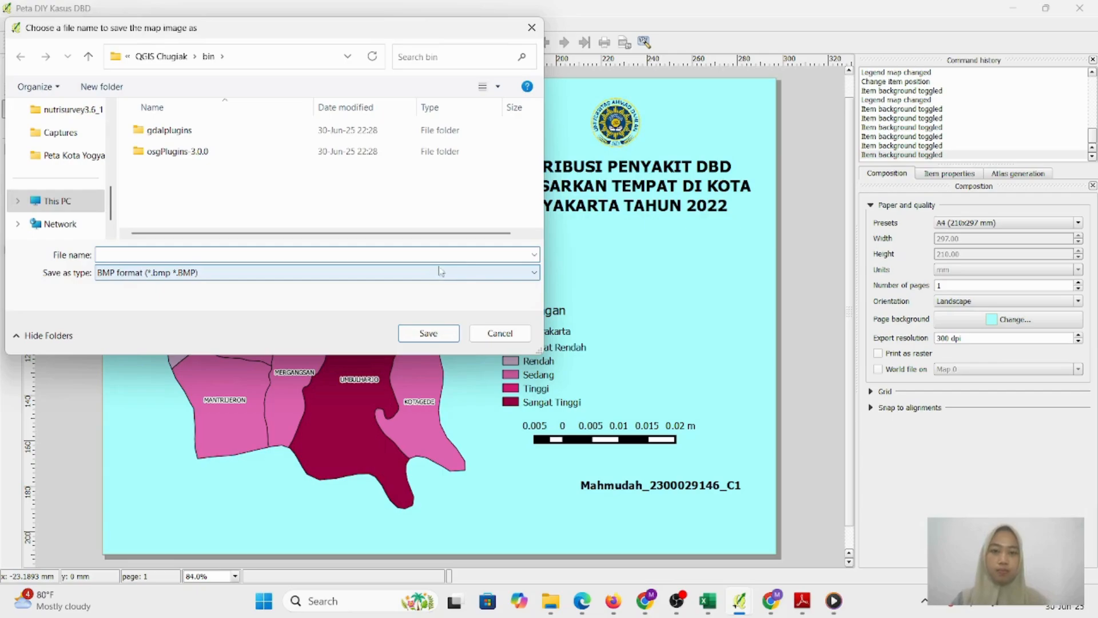
type("P")
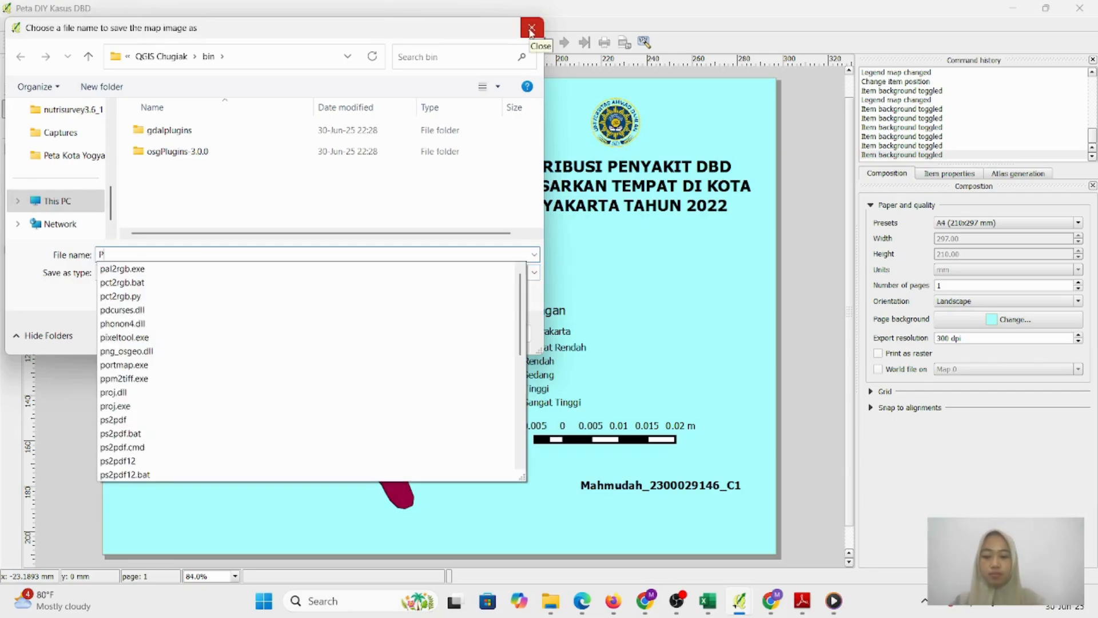
type("ETA DISTRIBUSI DBD DIY")
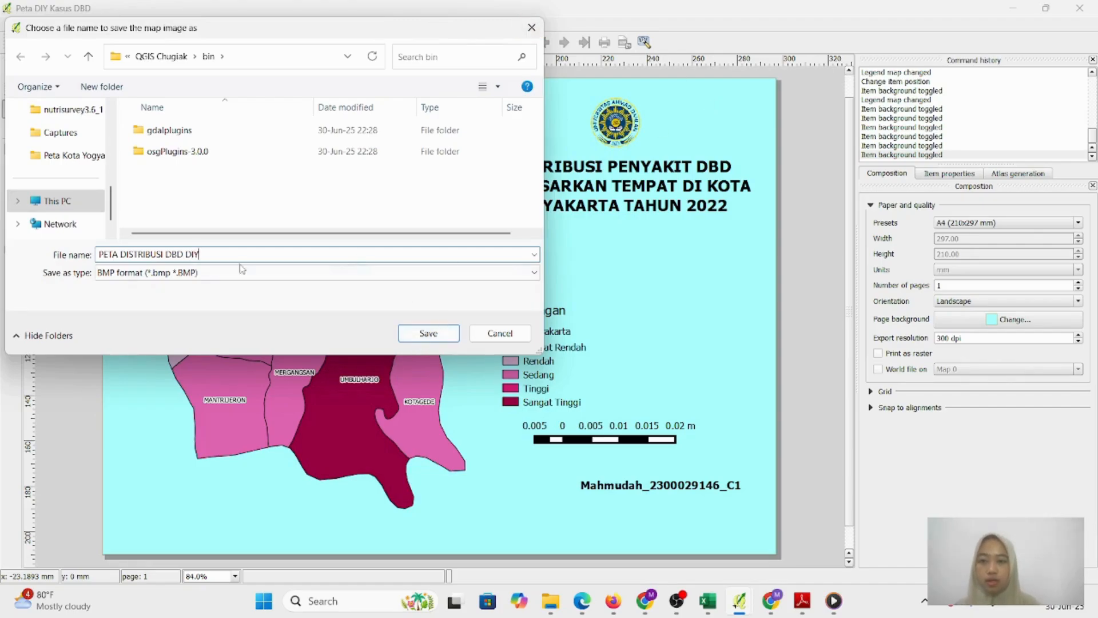
scroll(63, 172, "up", 5)
scroll(63, 171, "down", 3)
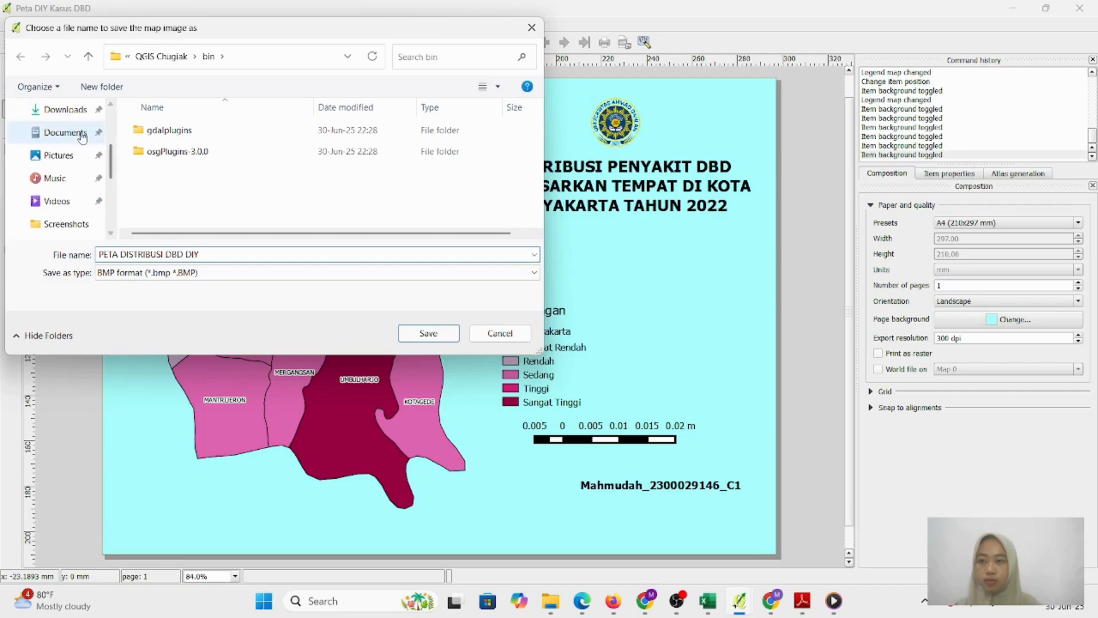
left_click(65, 133)
left_click(429, 334)
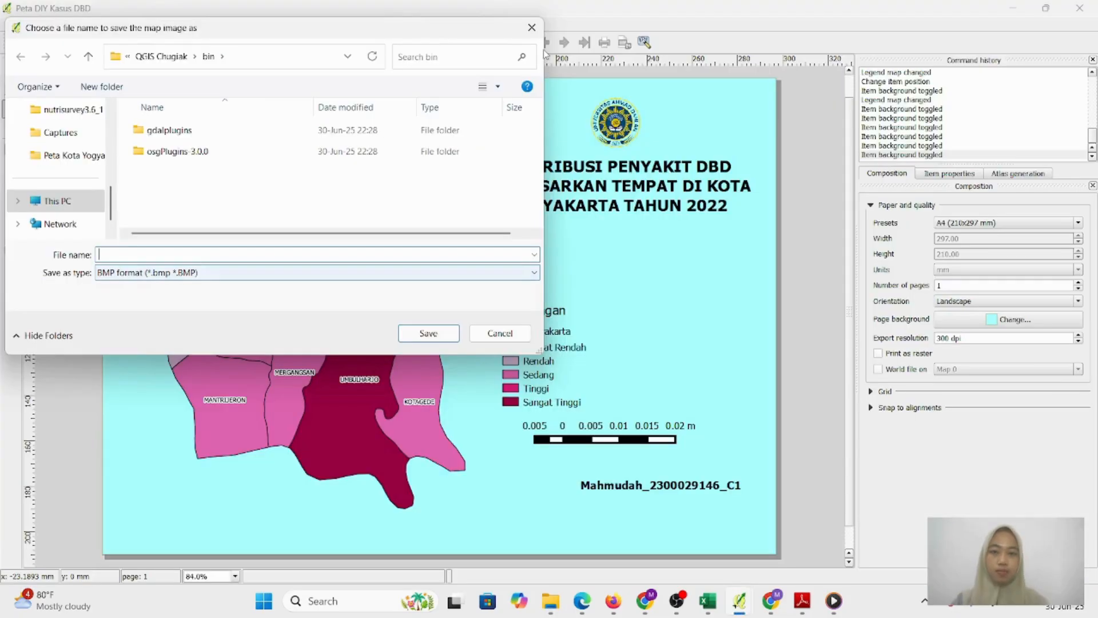
type("PE")
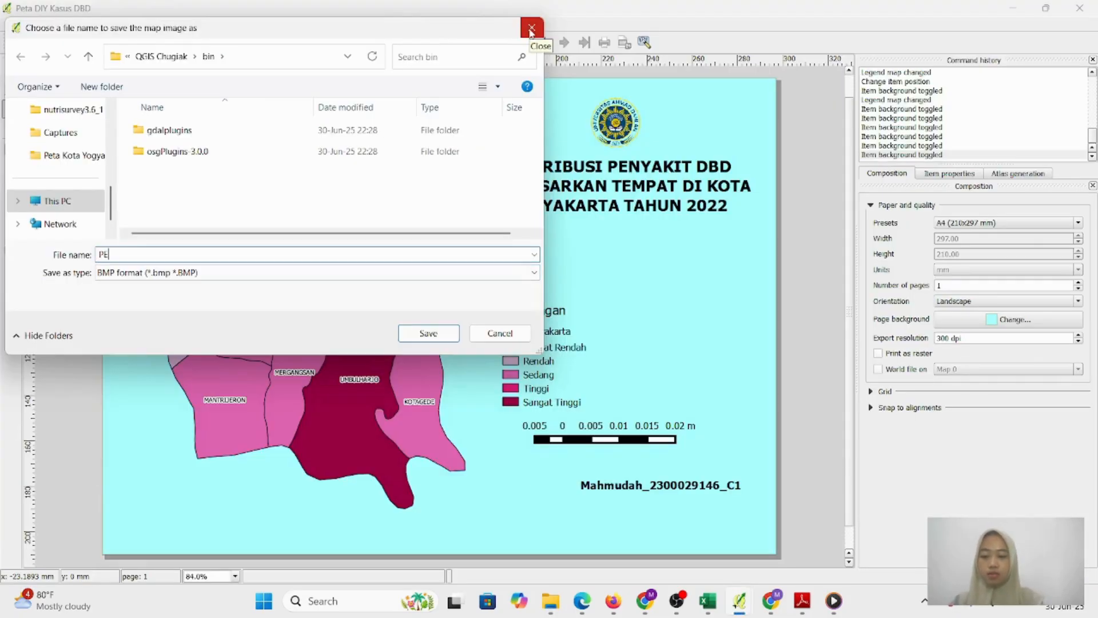
type("TA DISTRIBUSI DBD")
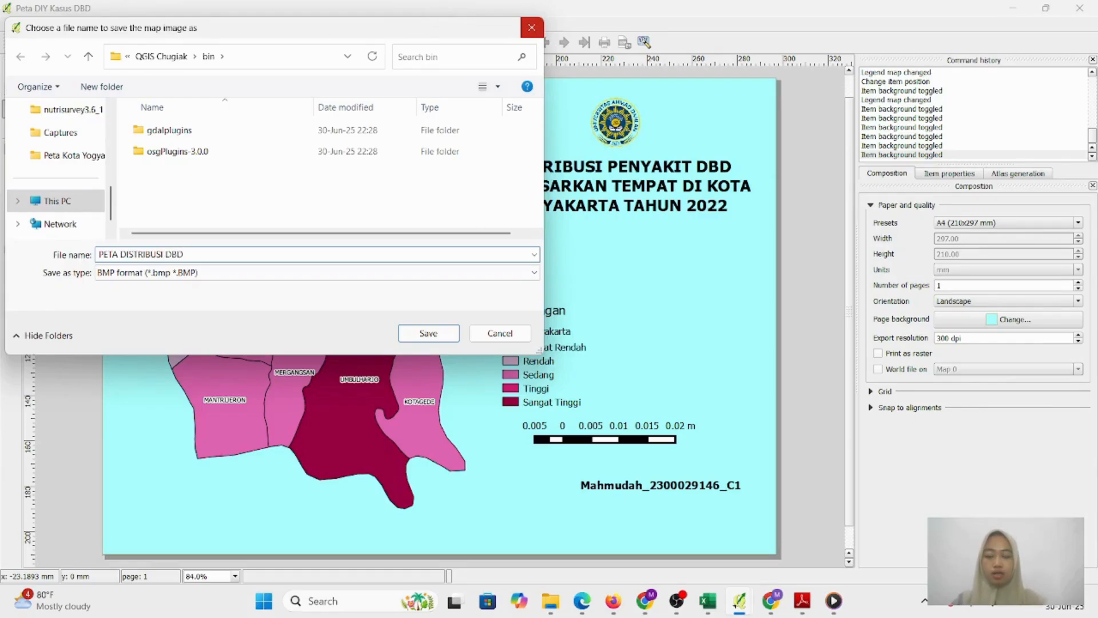
type(" DIY")
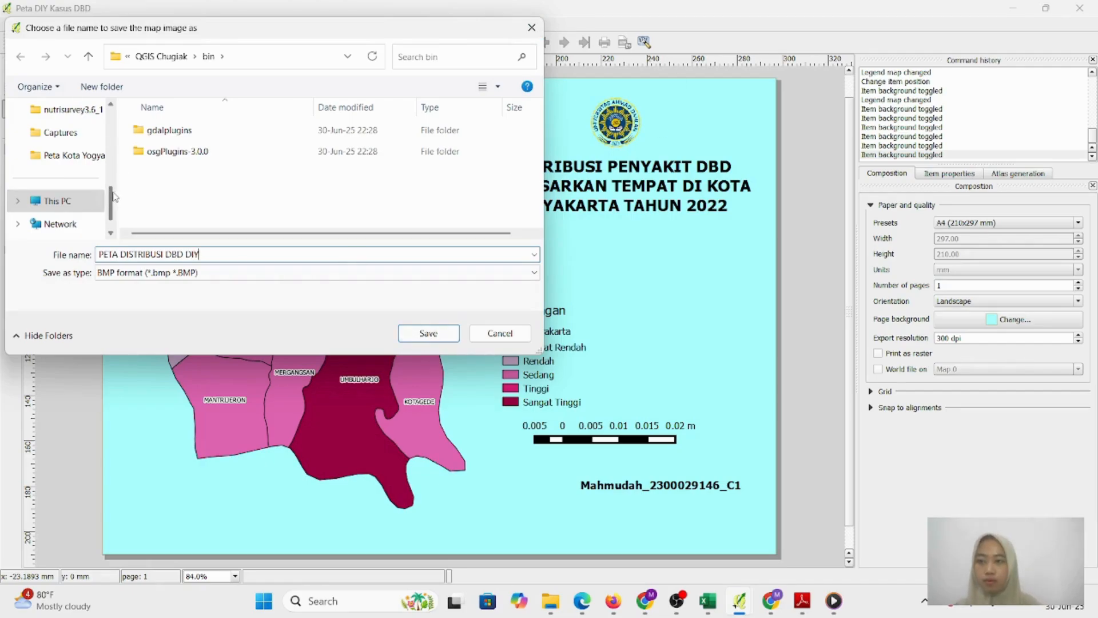
left_click_drag(111, 200, 113, 147)
left_click(65, 133)
left_click(429, 333)
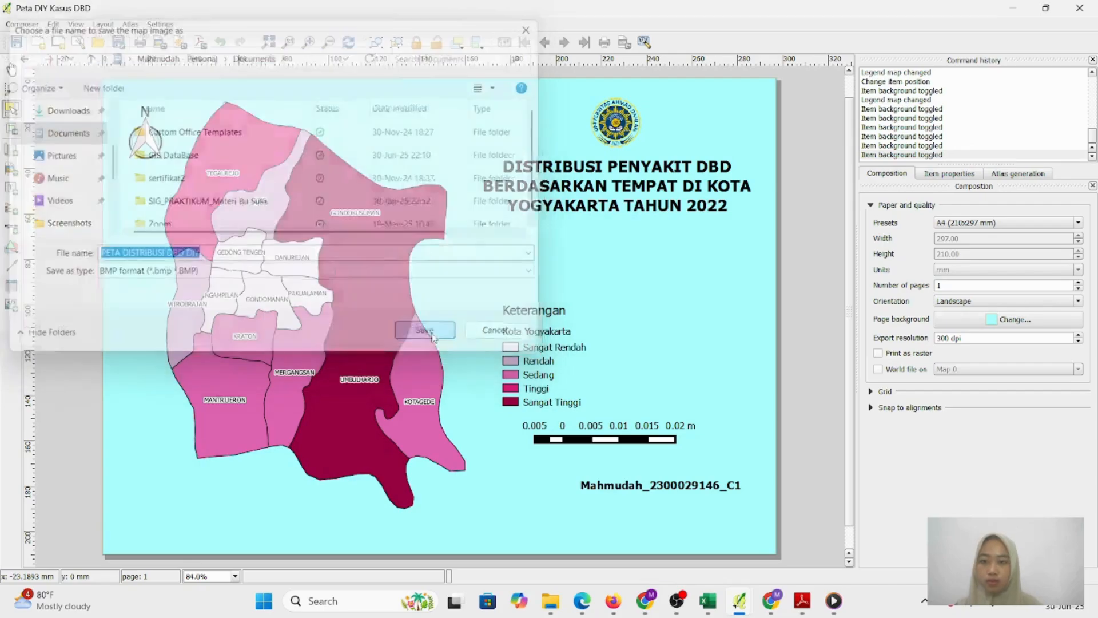
Open PETA DISTRIBUSI DBD DIY from File Explorer's Documents folder and maximize the Photos viewer
left_click(550, 601)
left_click(522, 535)
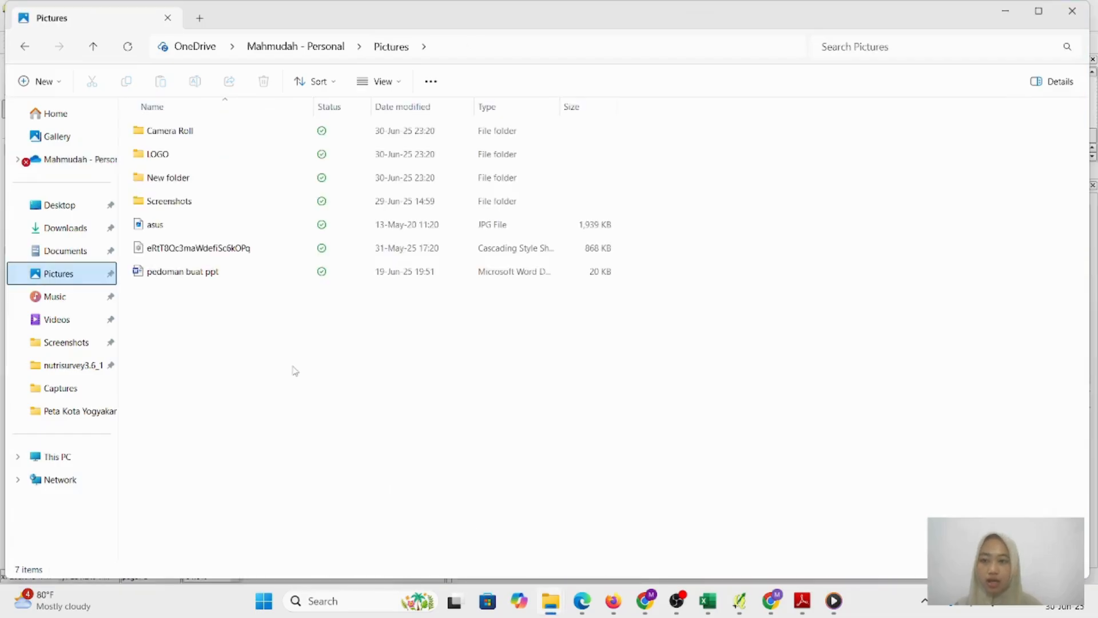
left_click(71, 255)
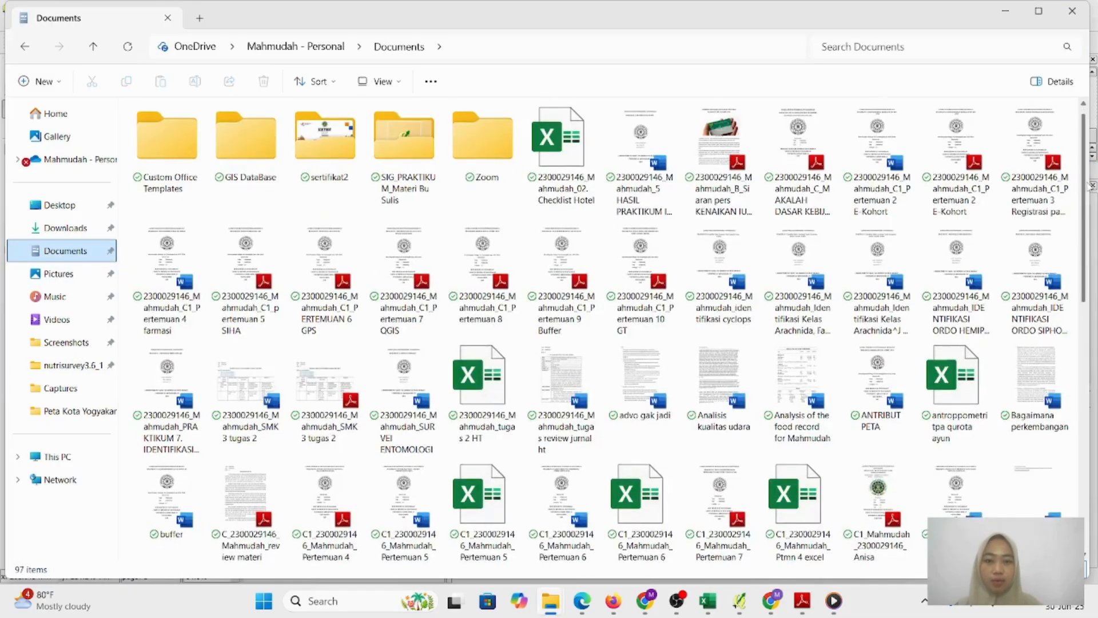
left_click_drag(1087, 189, 1087, 419)
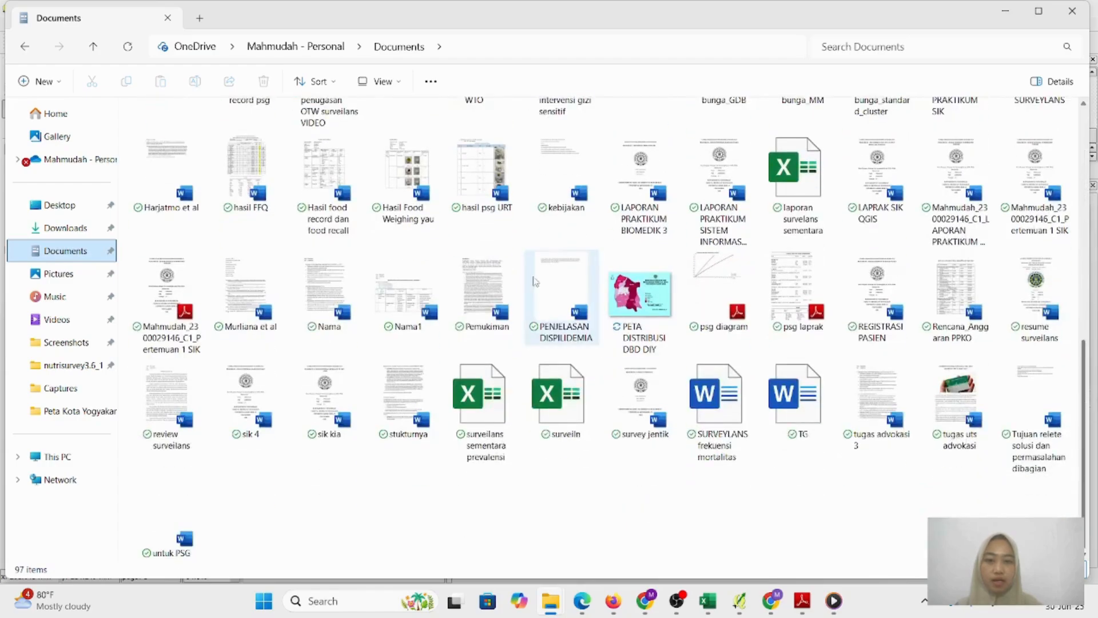
left_click(649, 298)
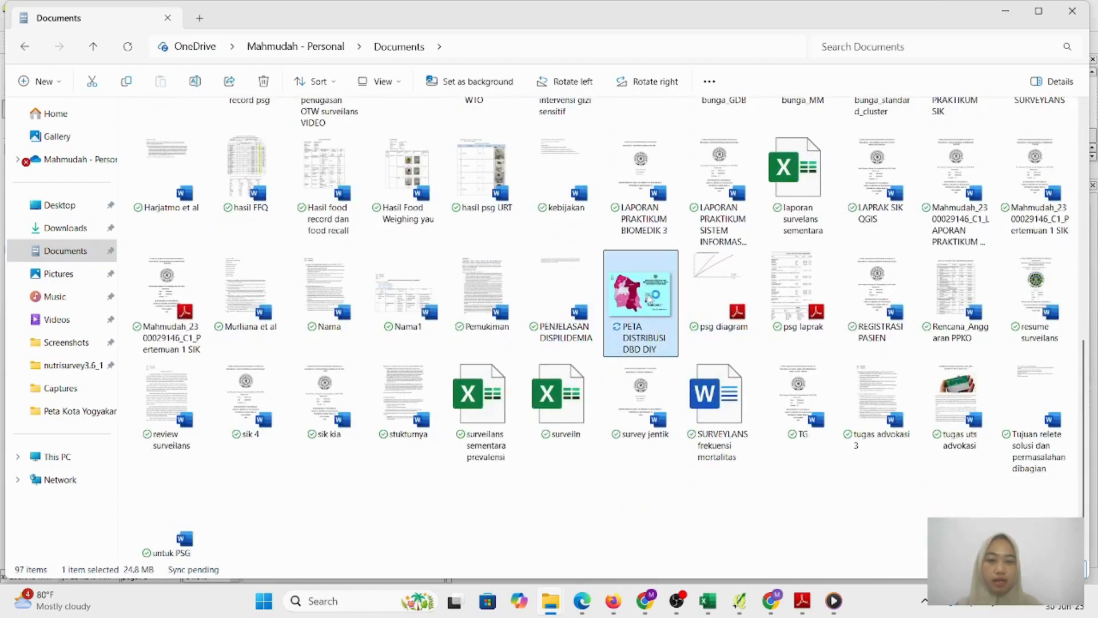
double_click(649, 298)
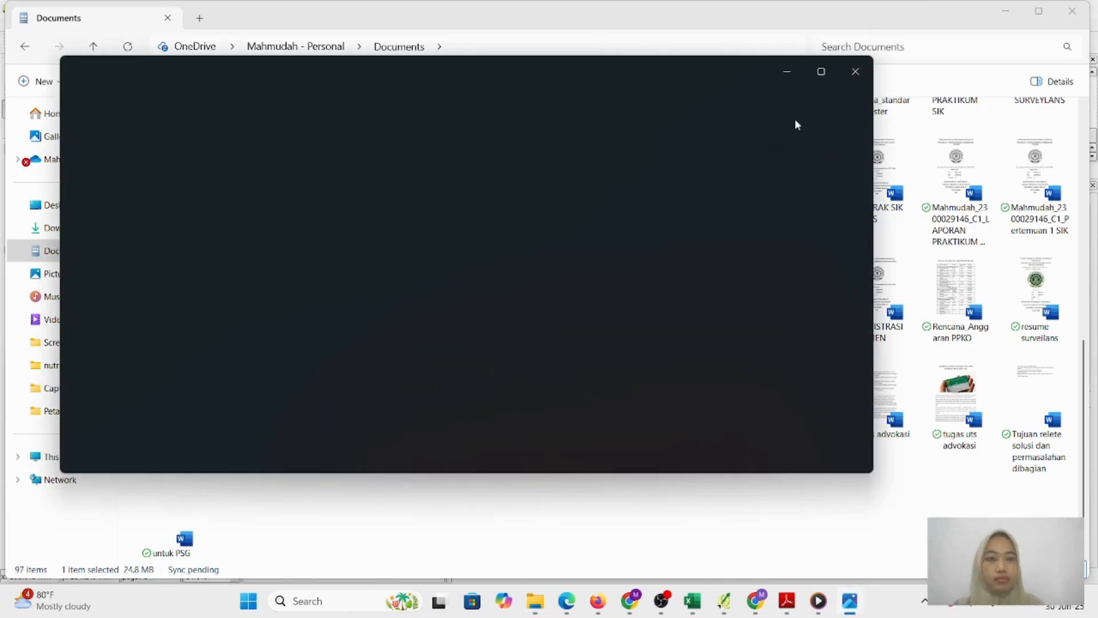
left_click(821, 73)
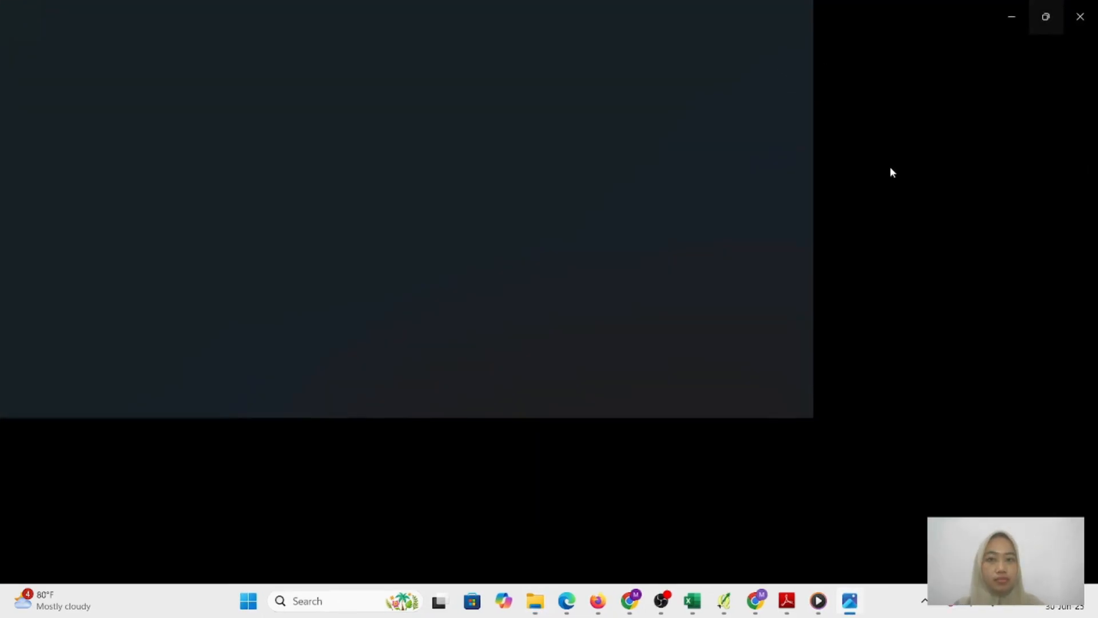